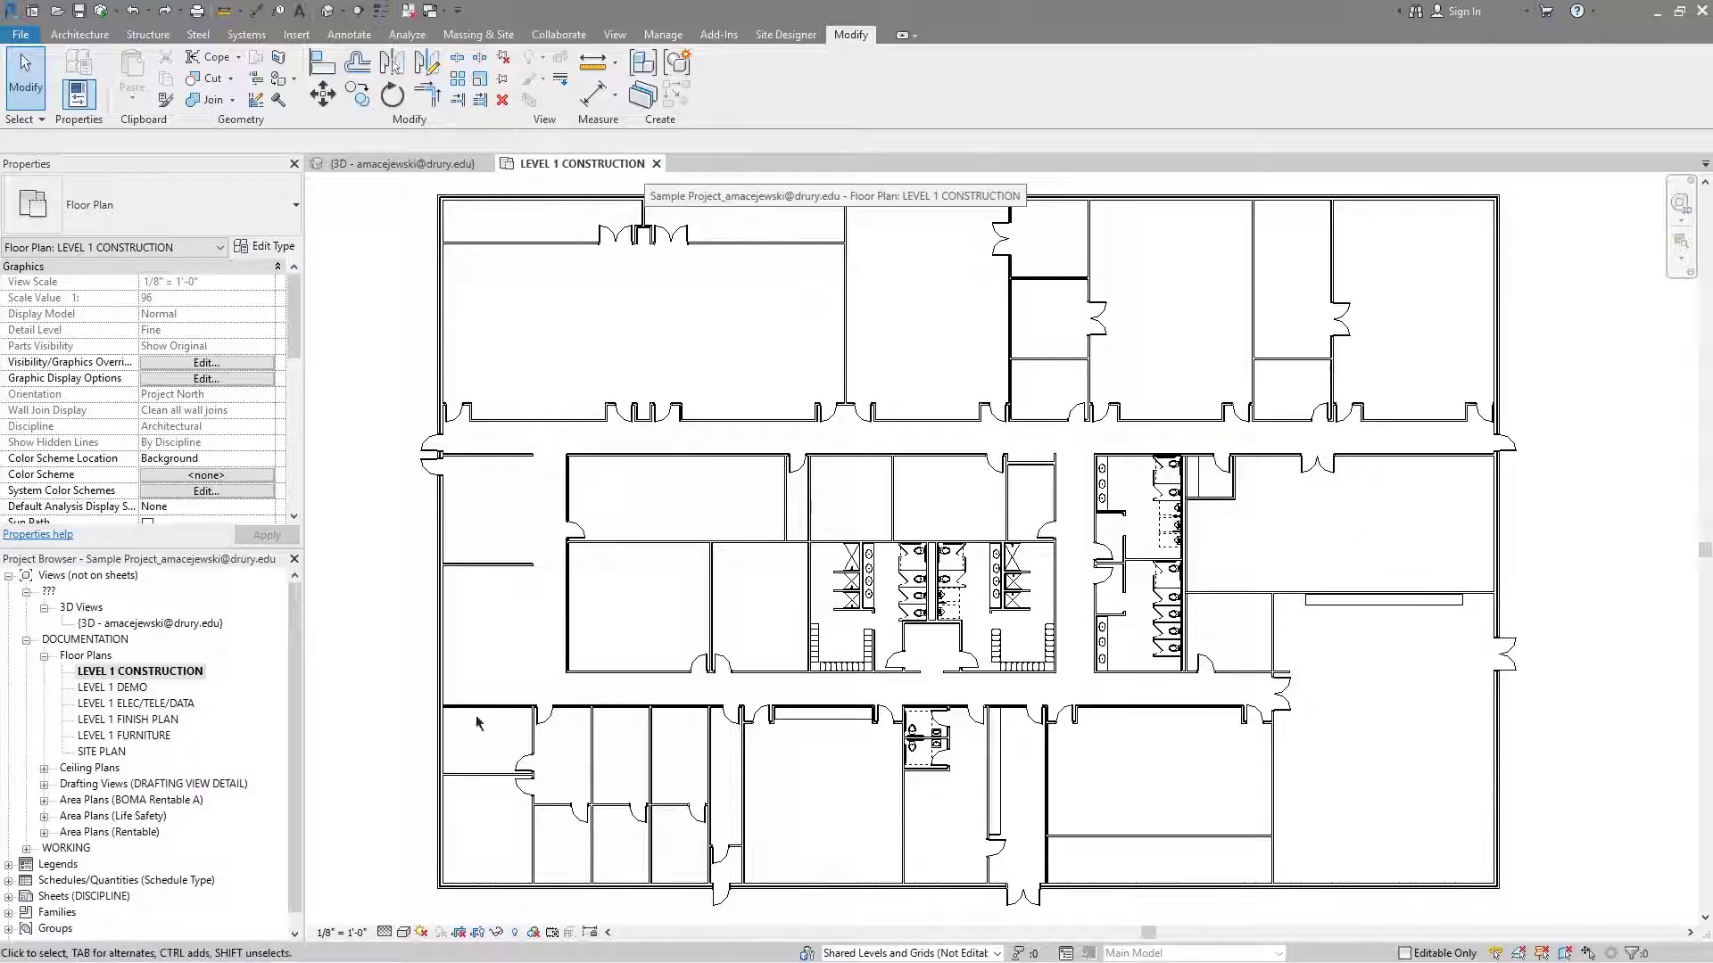
# Step: Start the Linework tool, then cancel it with Esc without overriding any lines
pyautogui.click(559, 80)
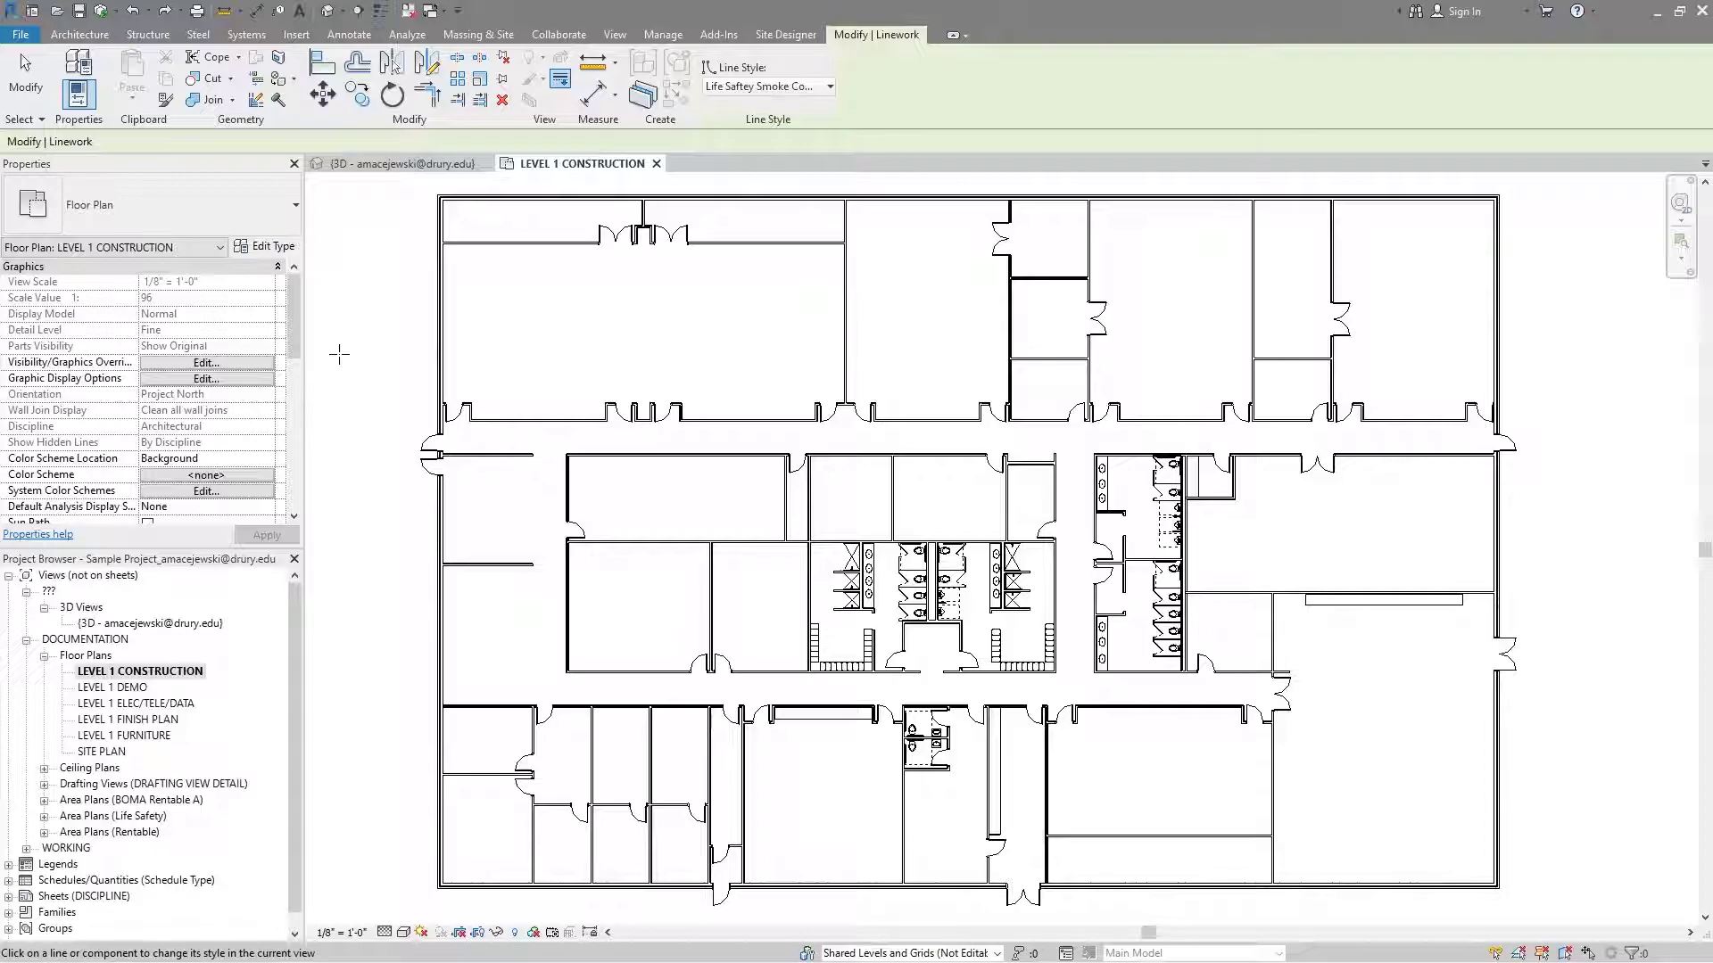
pyautogui.press('Escape')
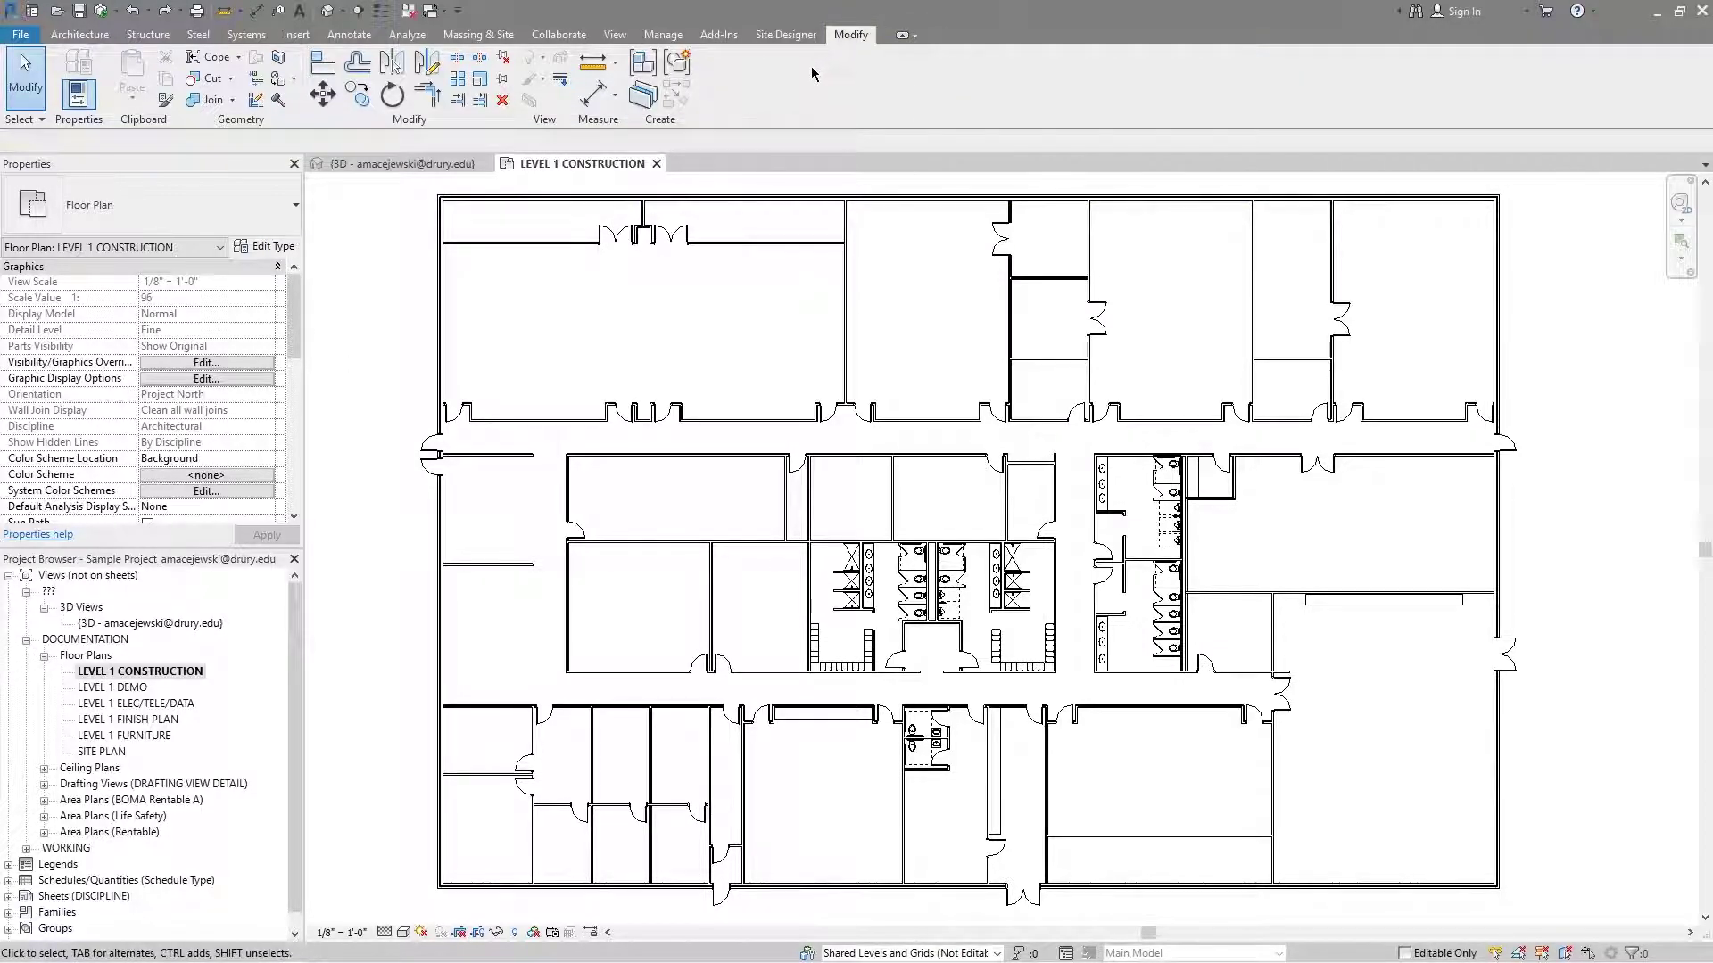
pyautogui.click(656, 34)
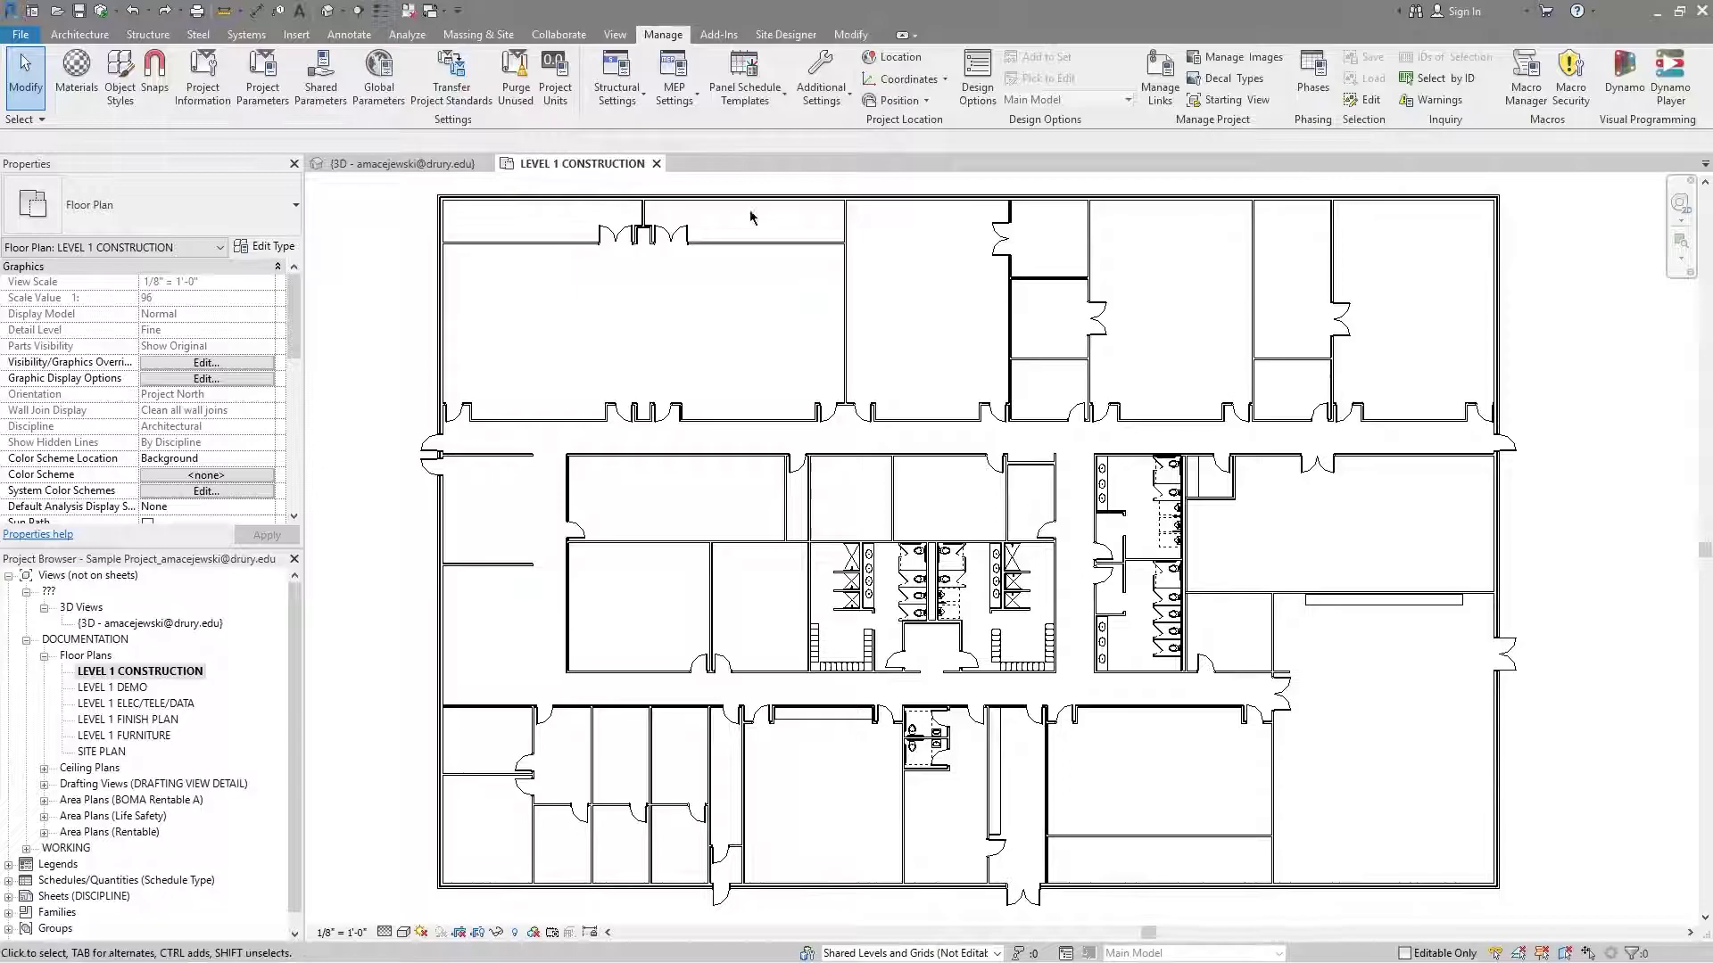
pyautogui.click(838, 100)
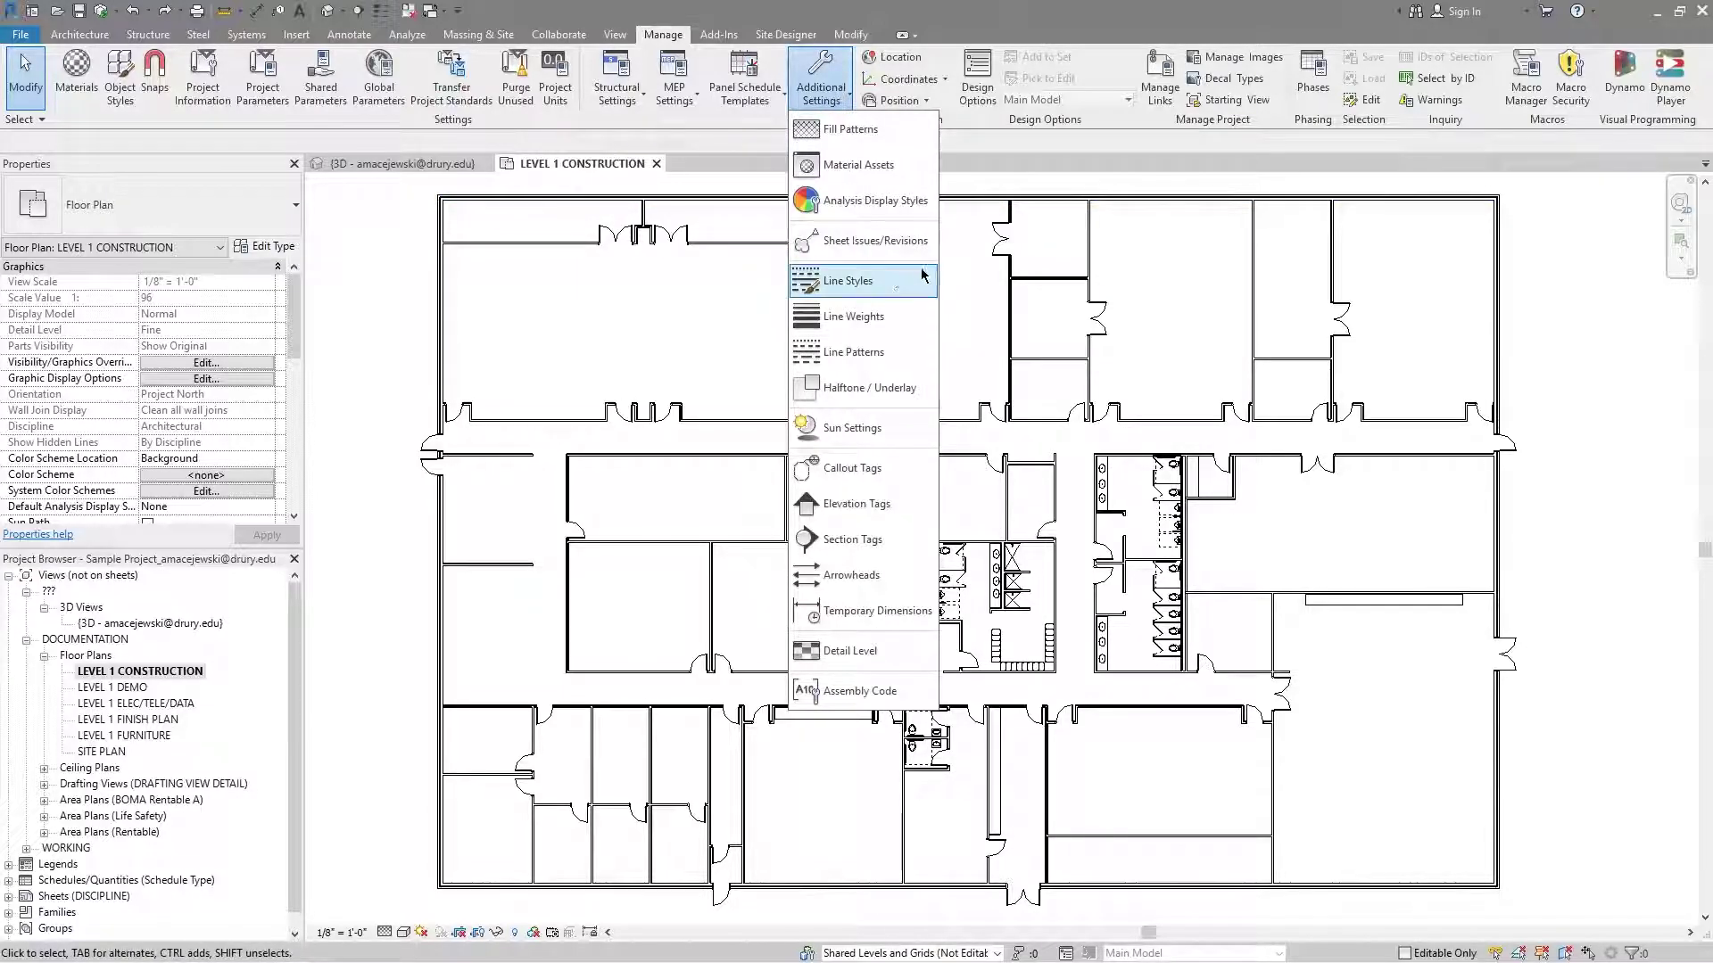
pyautogui.click(848, 281)
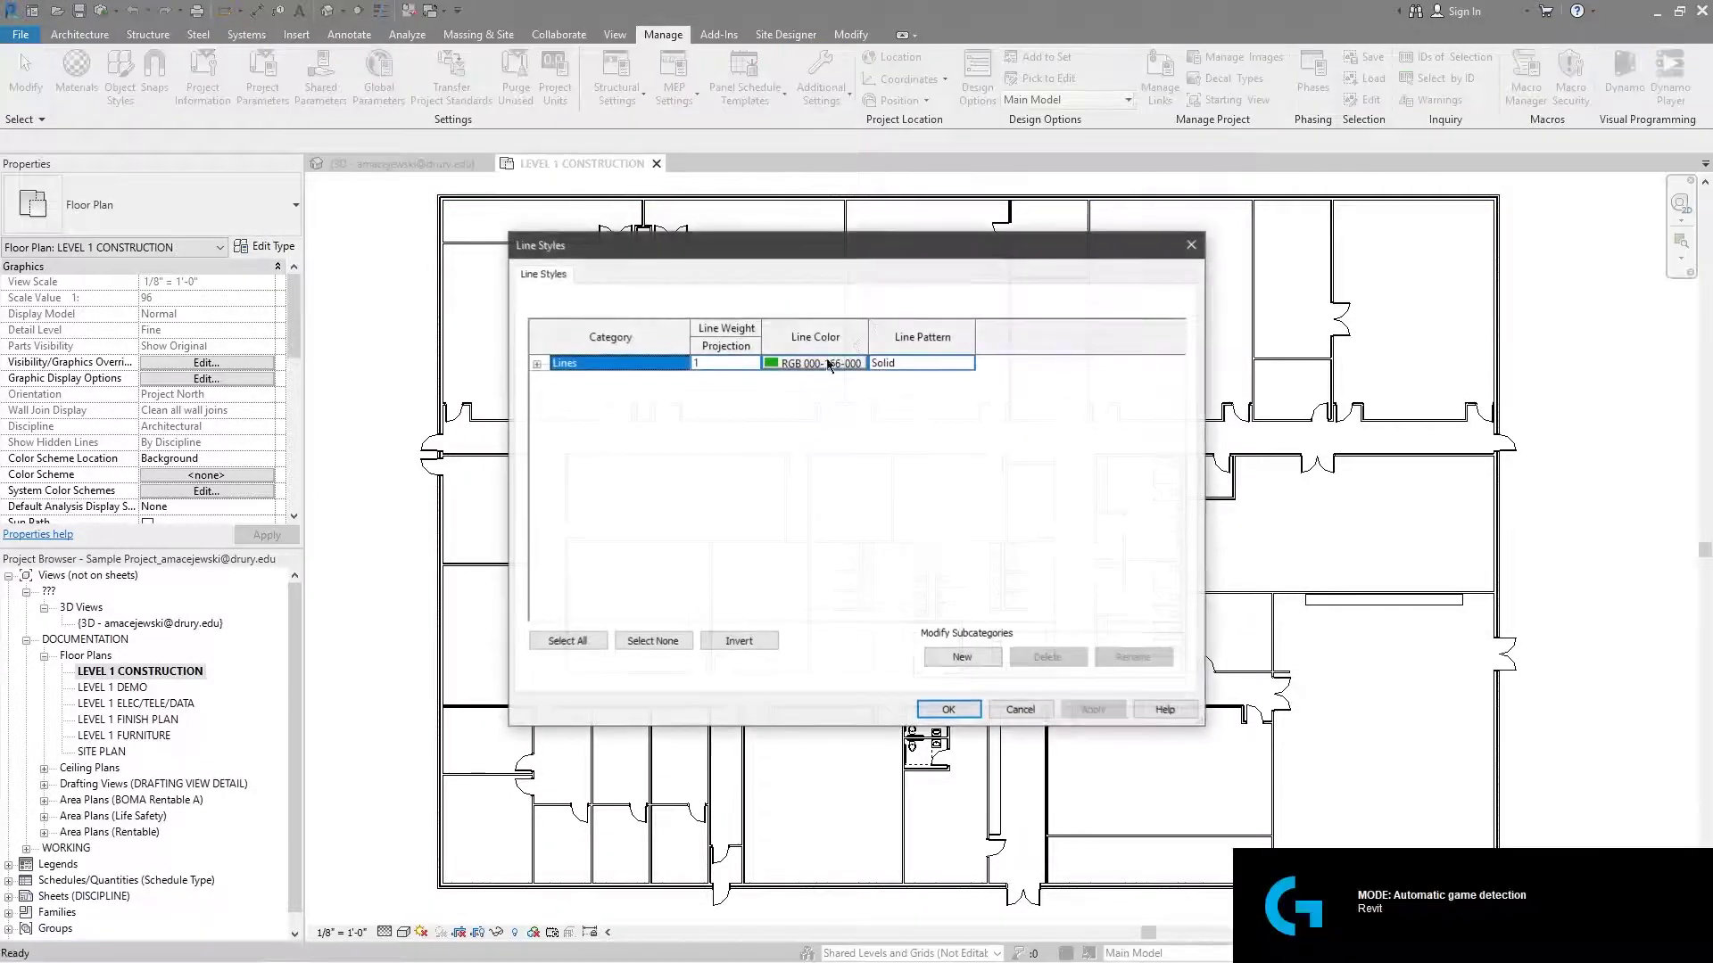
pyautogui.scroll(-10, 741, 398)
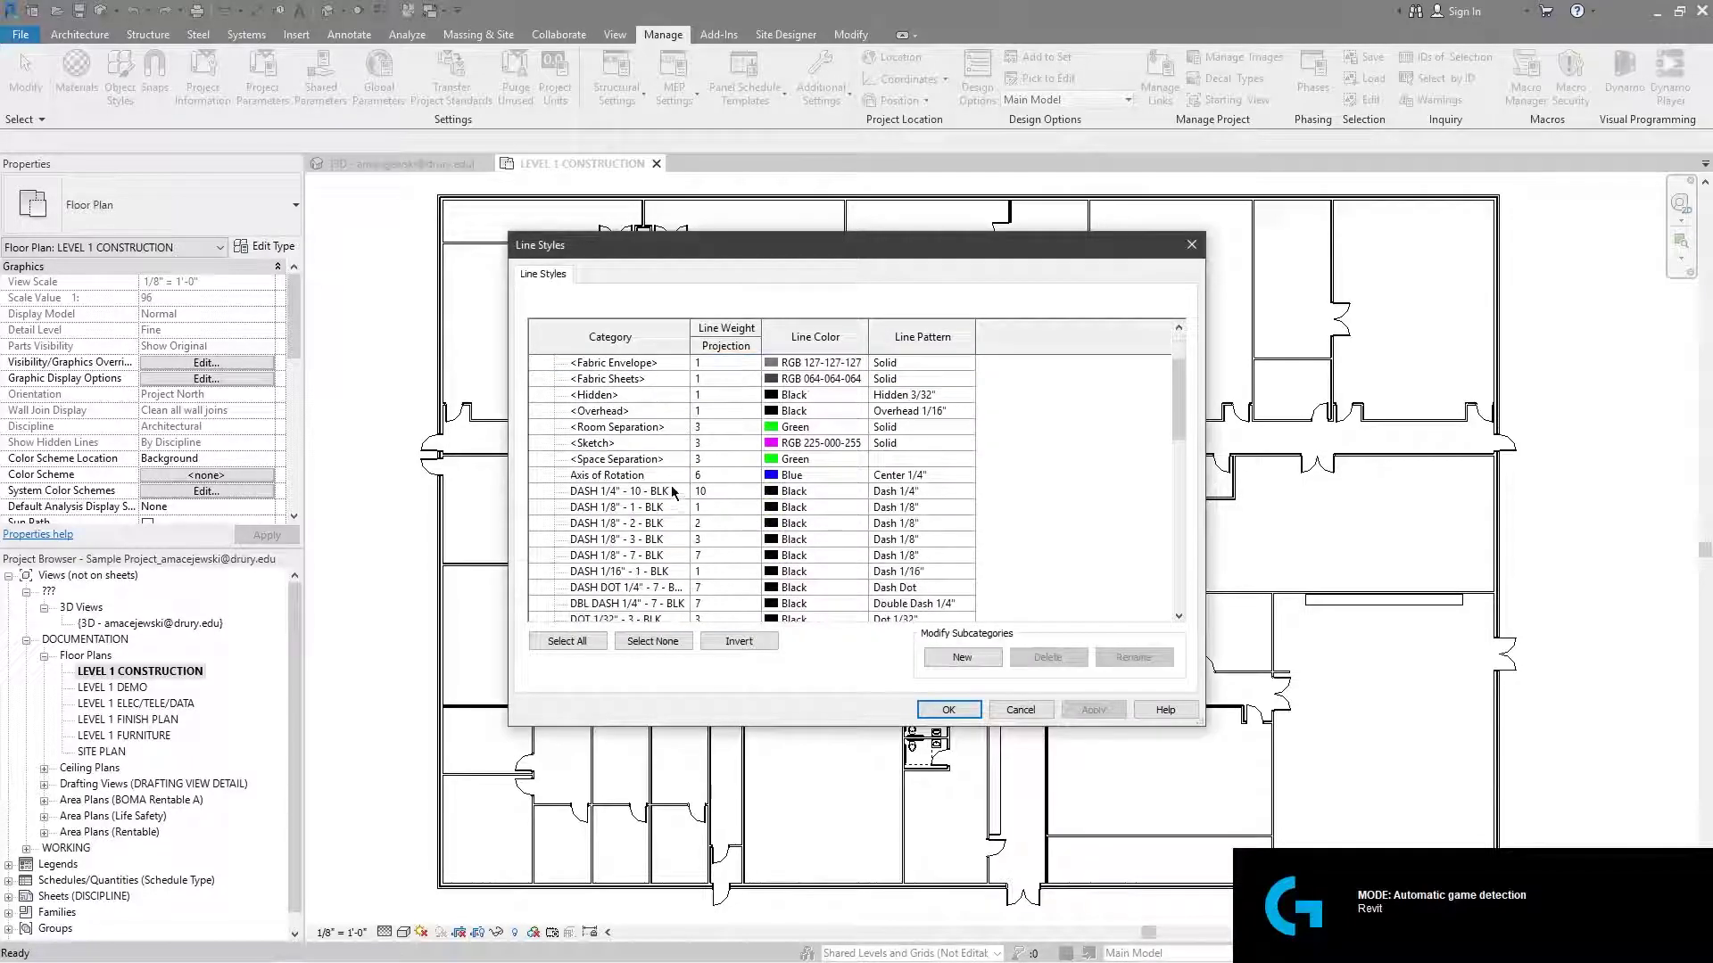
pyautogui.scroll(-3, 687, 500)
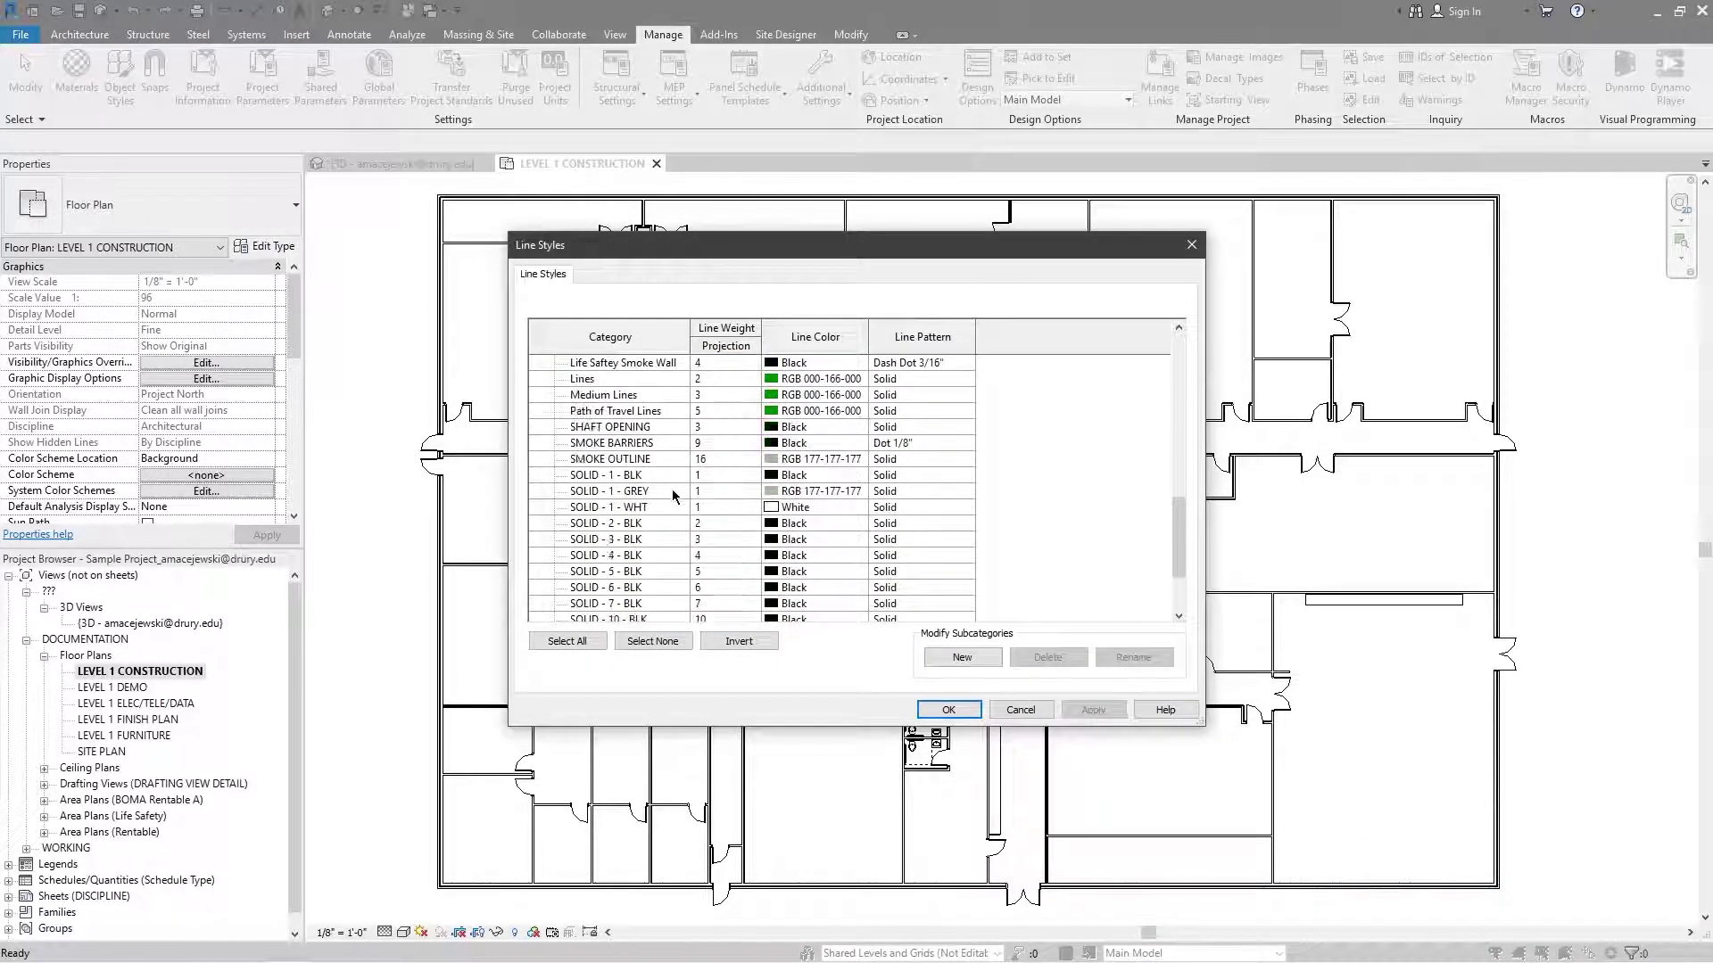
pyautogui.scroll(-2, 655, 531)
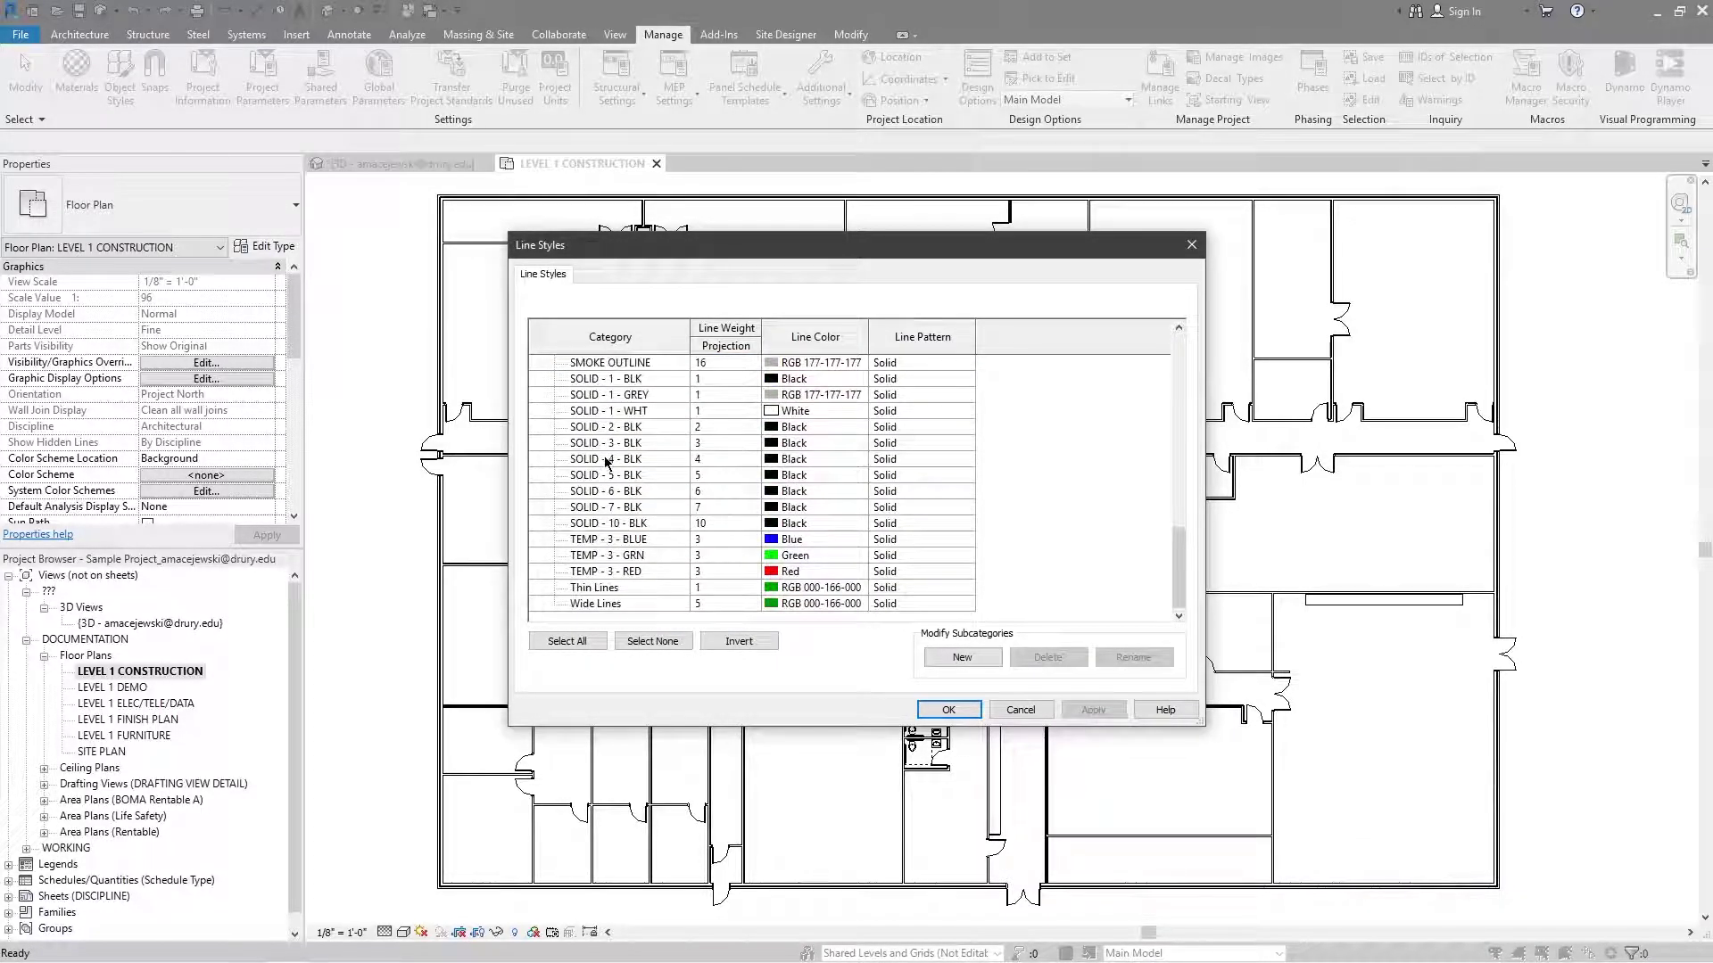
pyautogui.scroll(2, 741, 615)
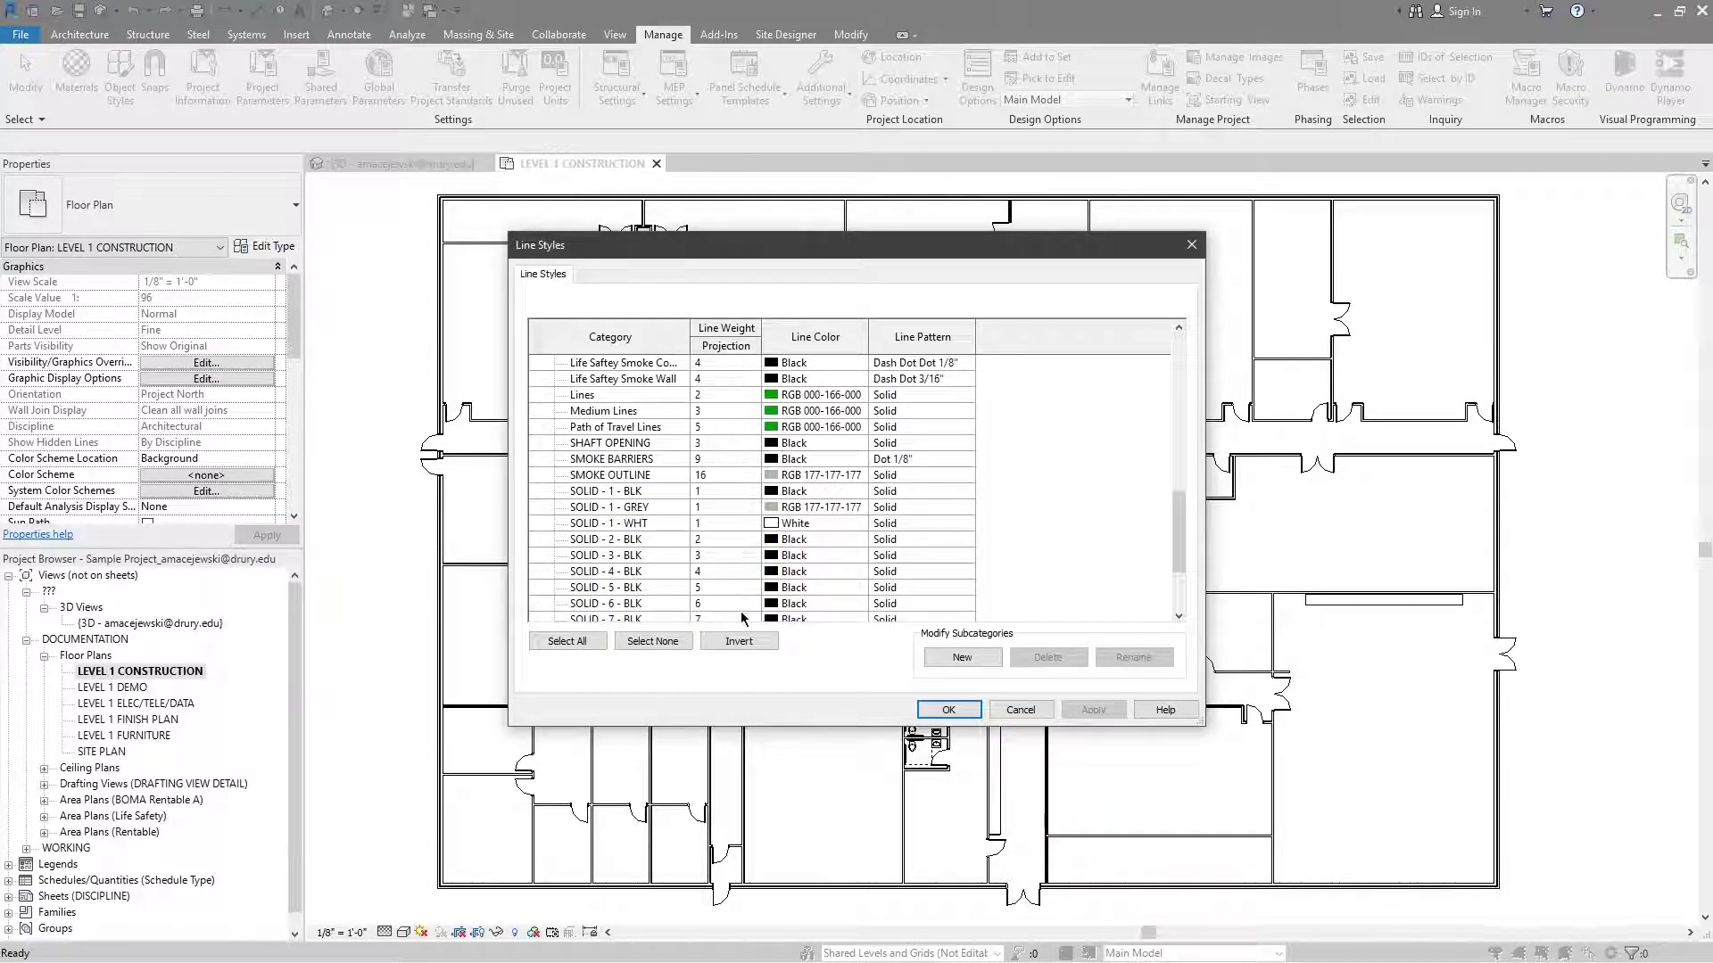
pyautogui.scroll(9, 725, 597)
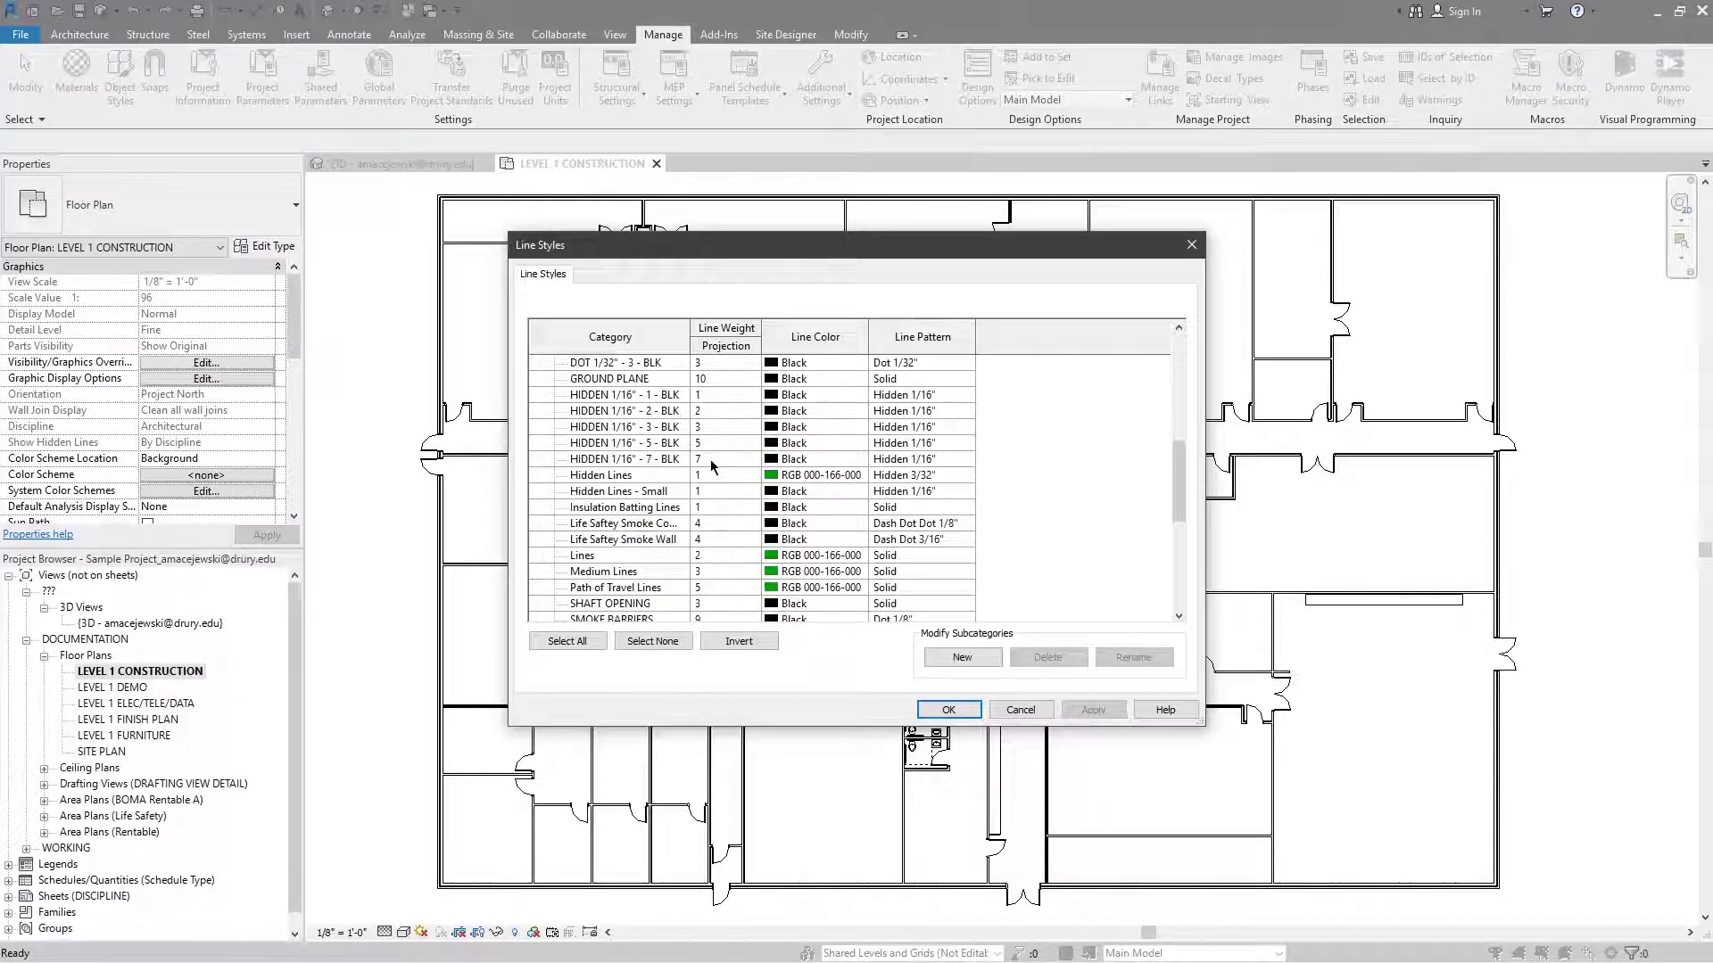
pyautogui.scroll(-4, 669, 451)
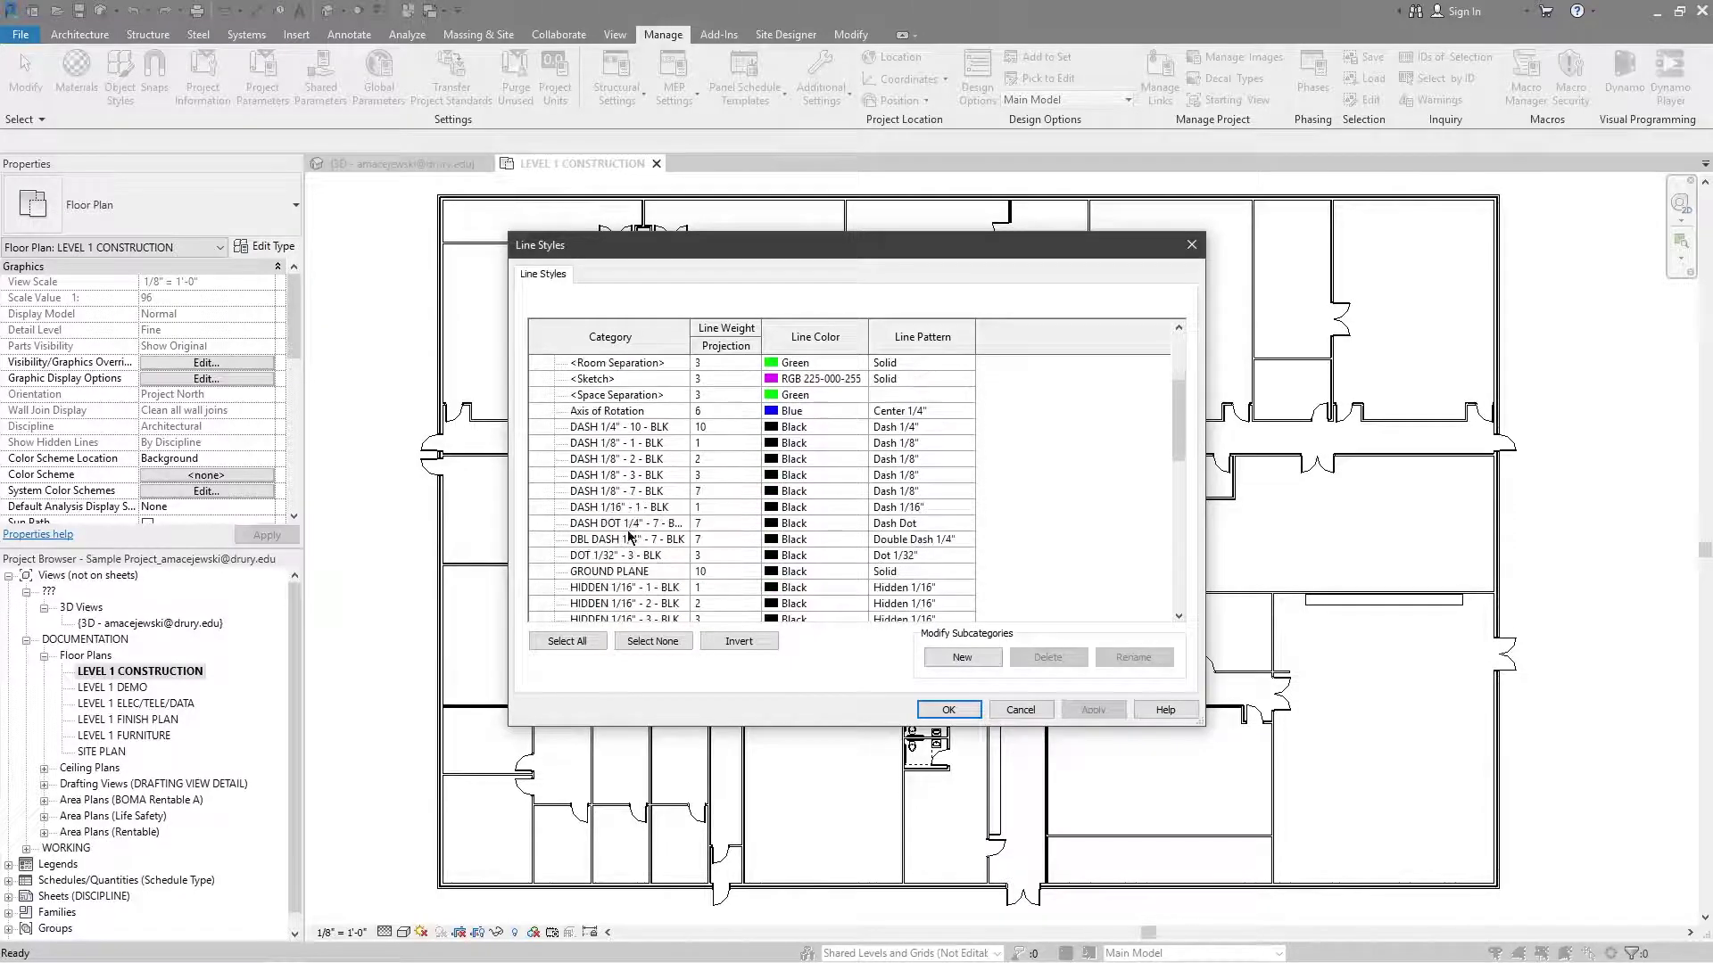
pyautogui.scroll(-6, 728, 415)
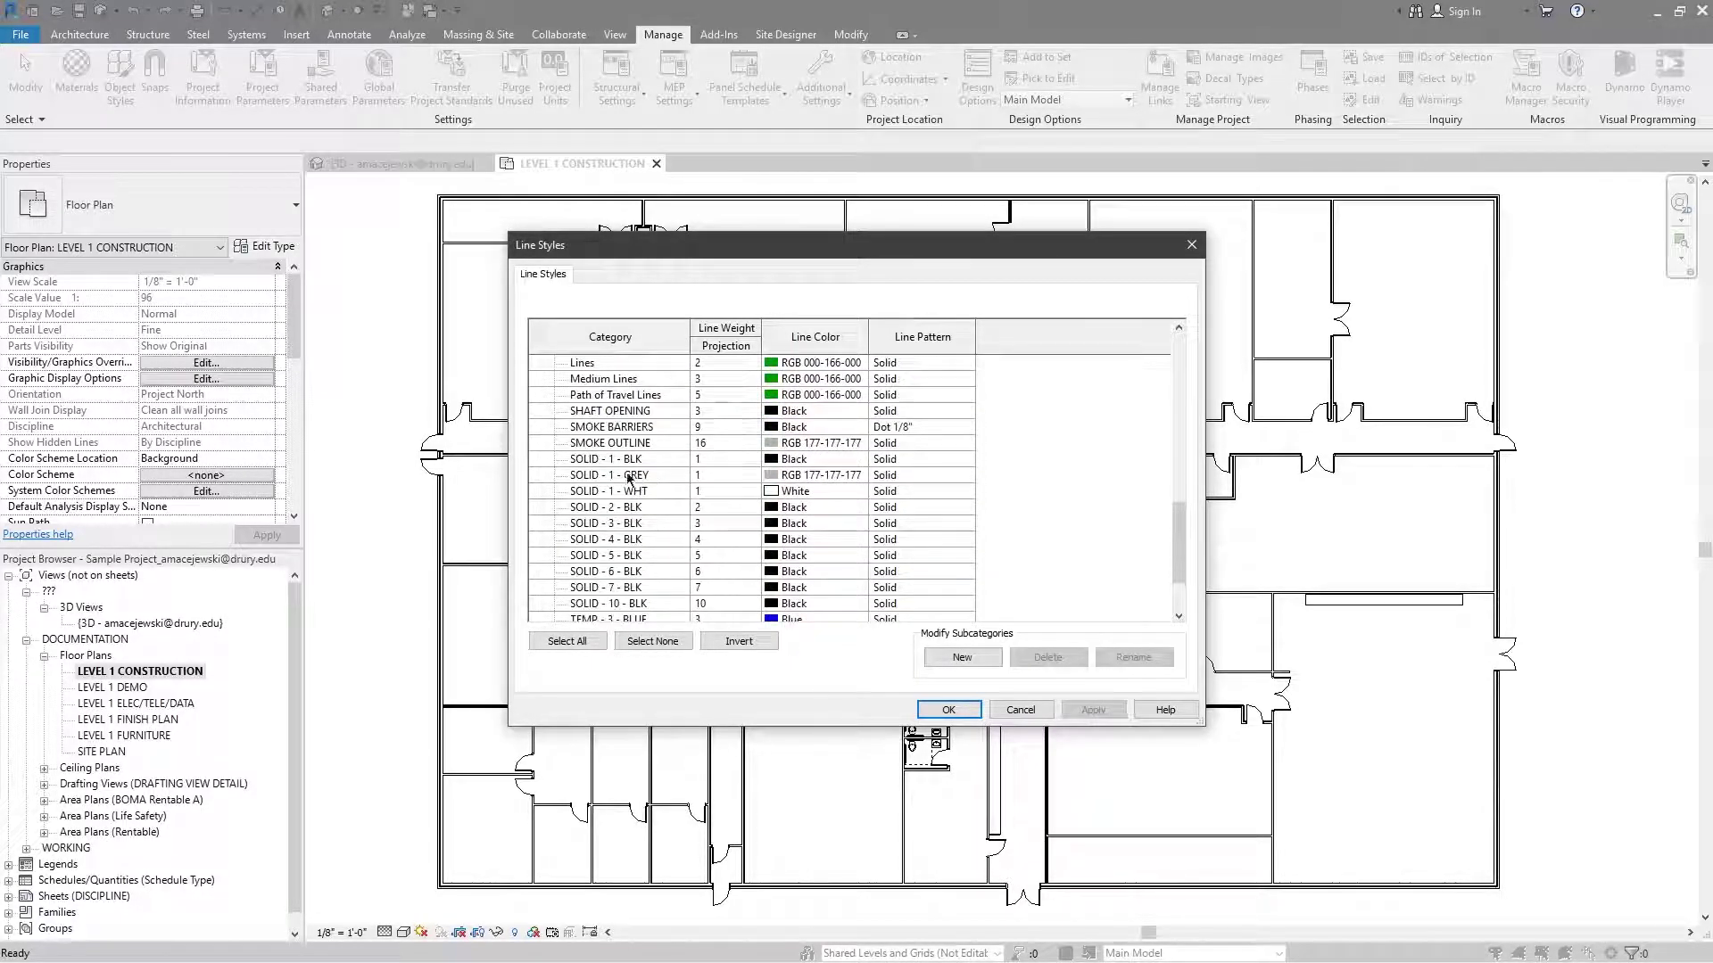
pyautogui.scroll(2, 595, 592)
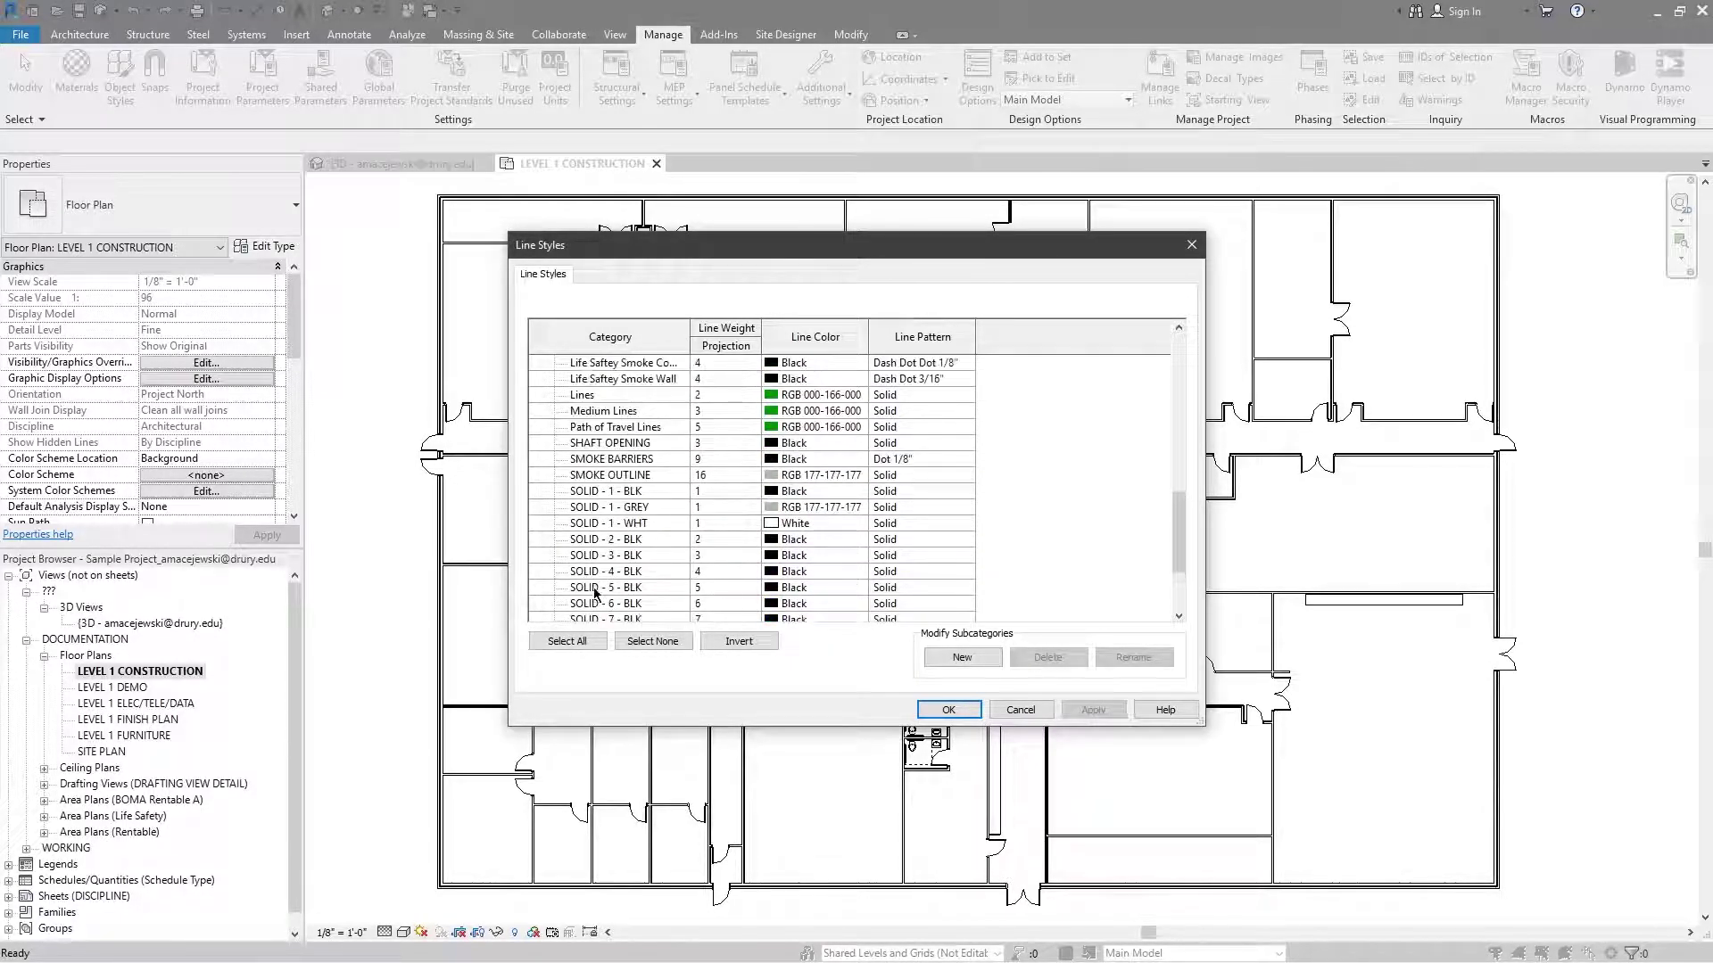
pyautogui.scroll(-2, 598, 517)
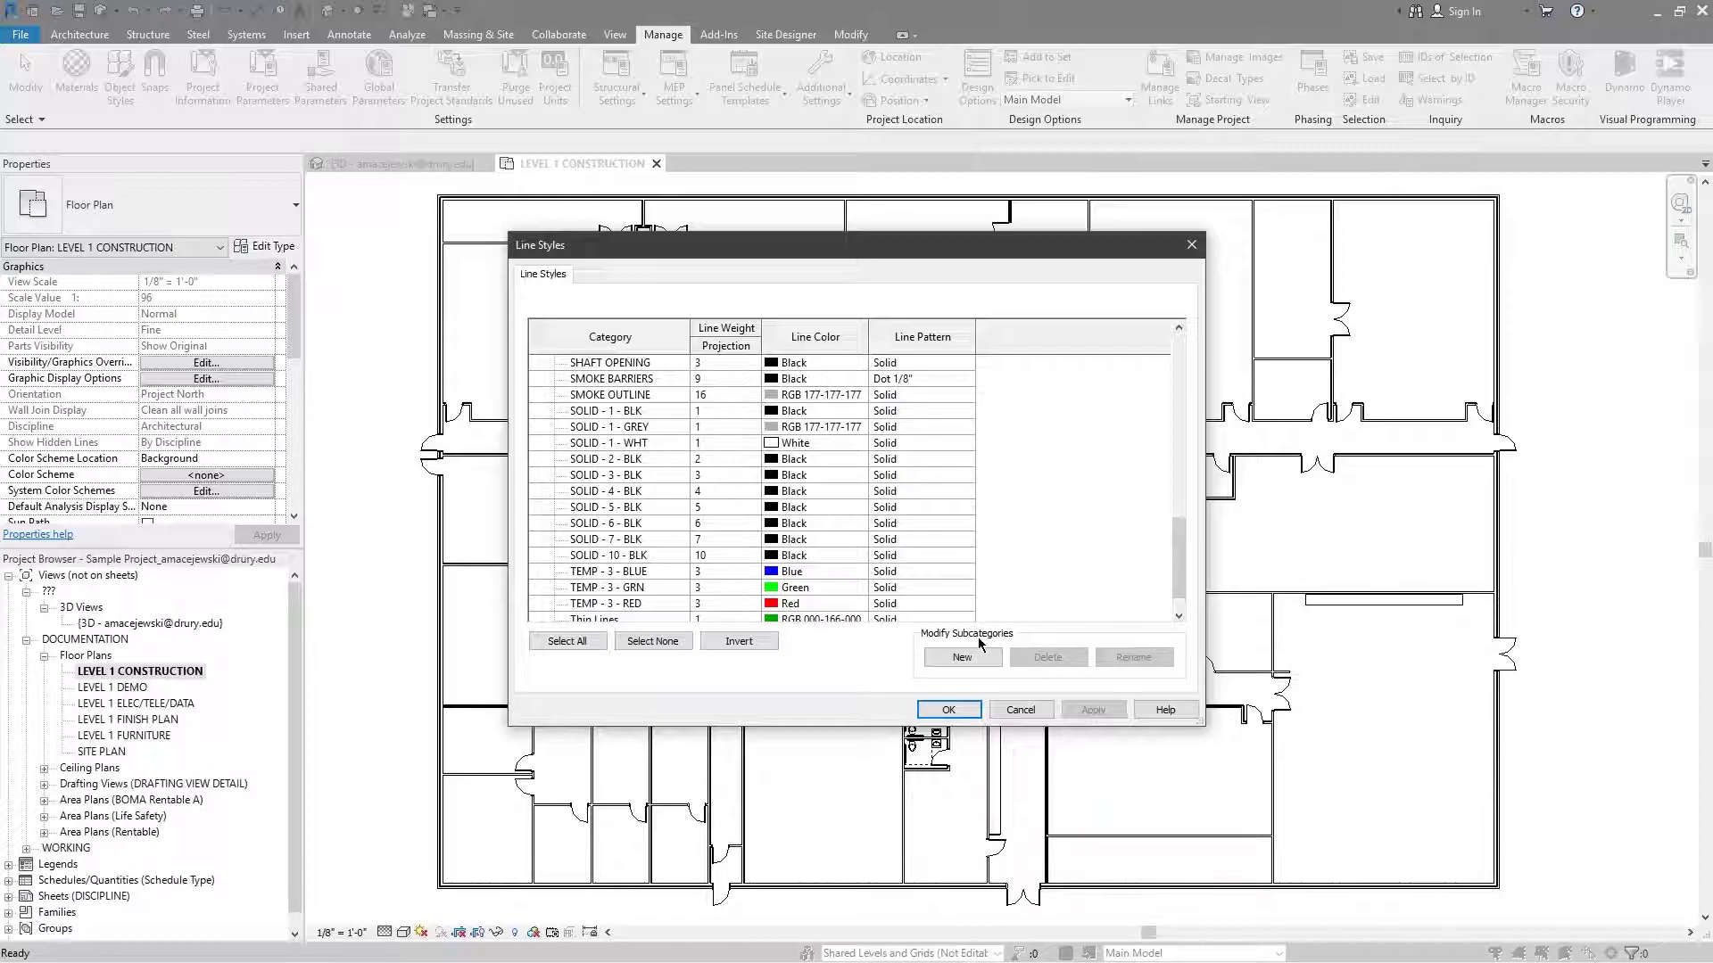
pyautogui.scroll(-1, 581, 446)
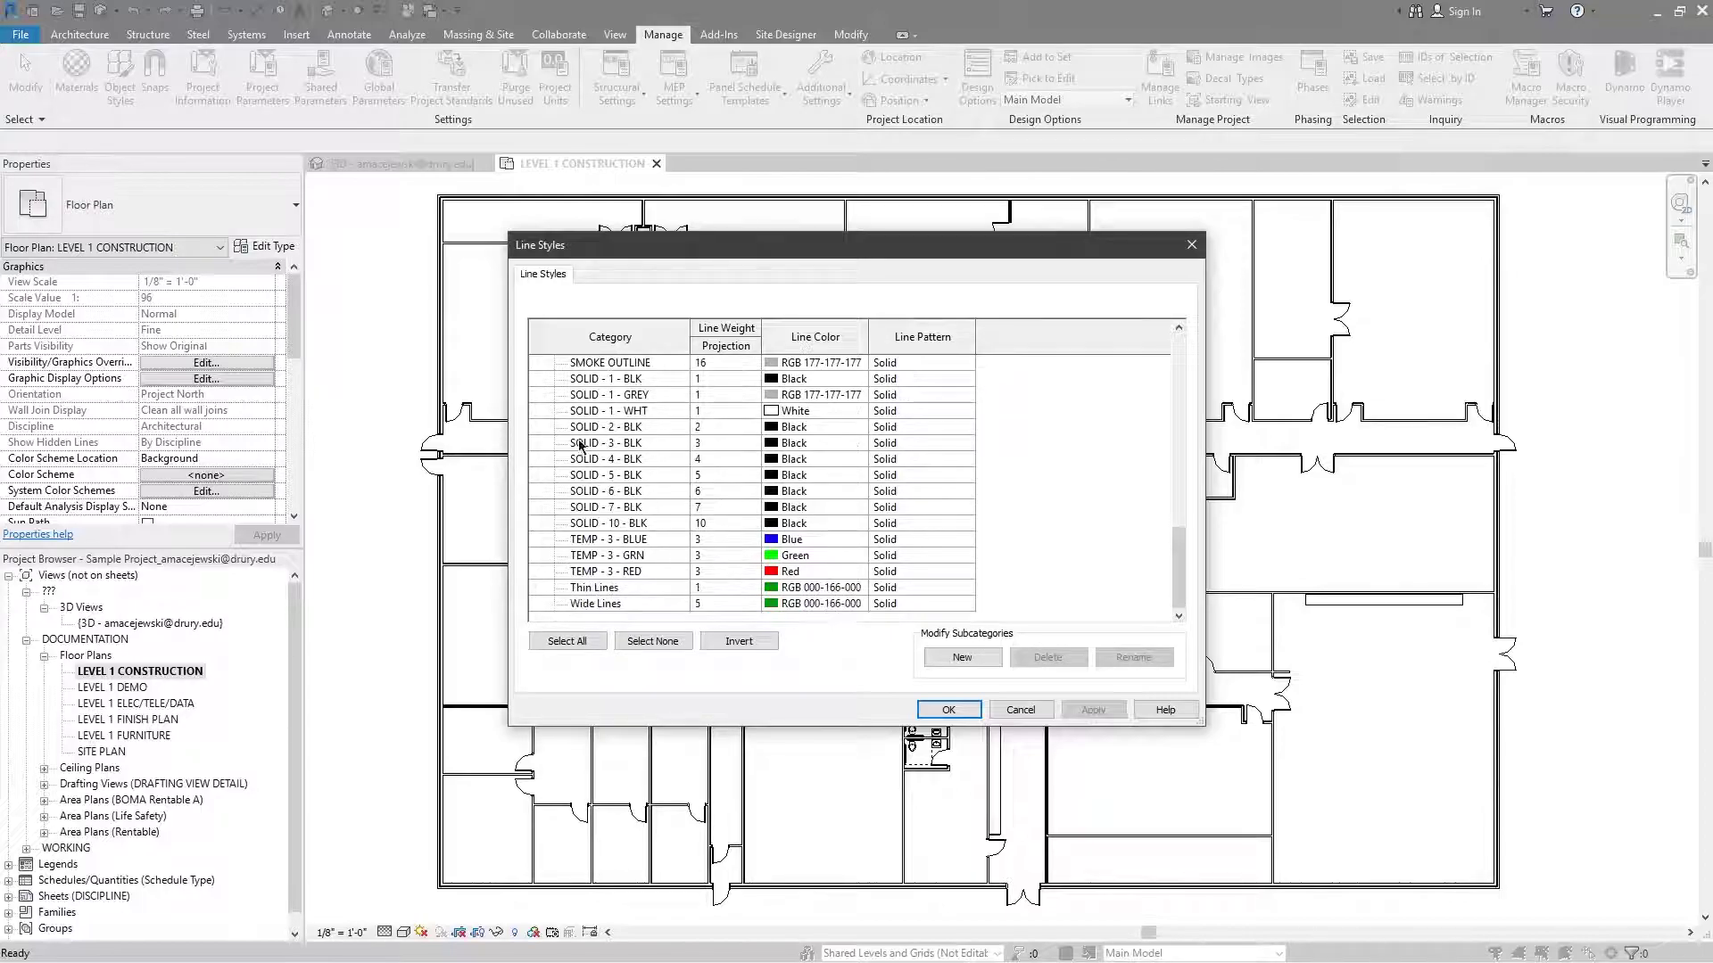
pyautogui.click(1007, 710)
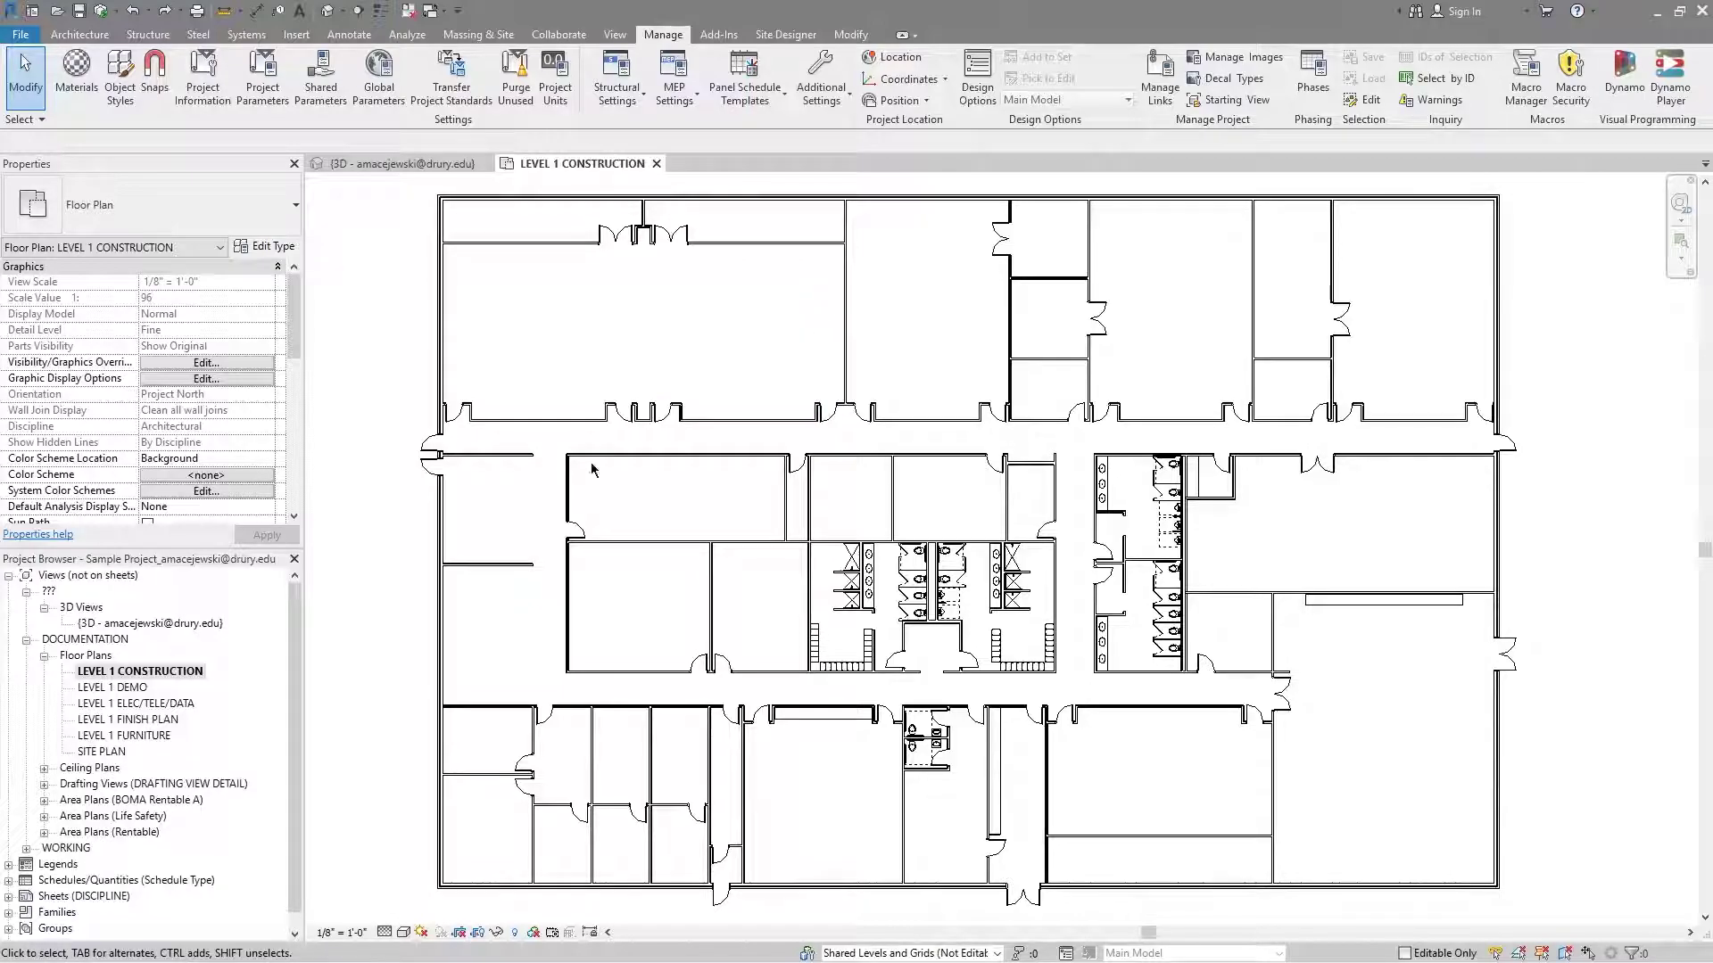
# Step: Reactivate Linework from the Modify tab with the SOLID - 5 - BLK line style
pyautogui.click(851, 34)
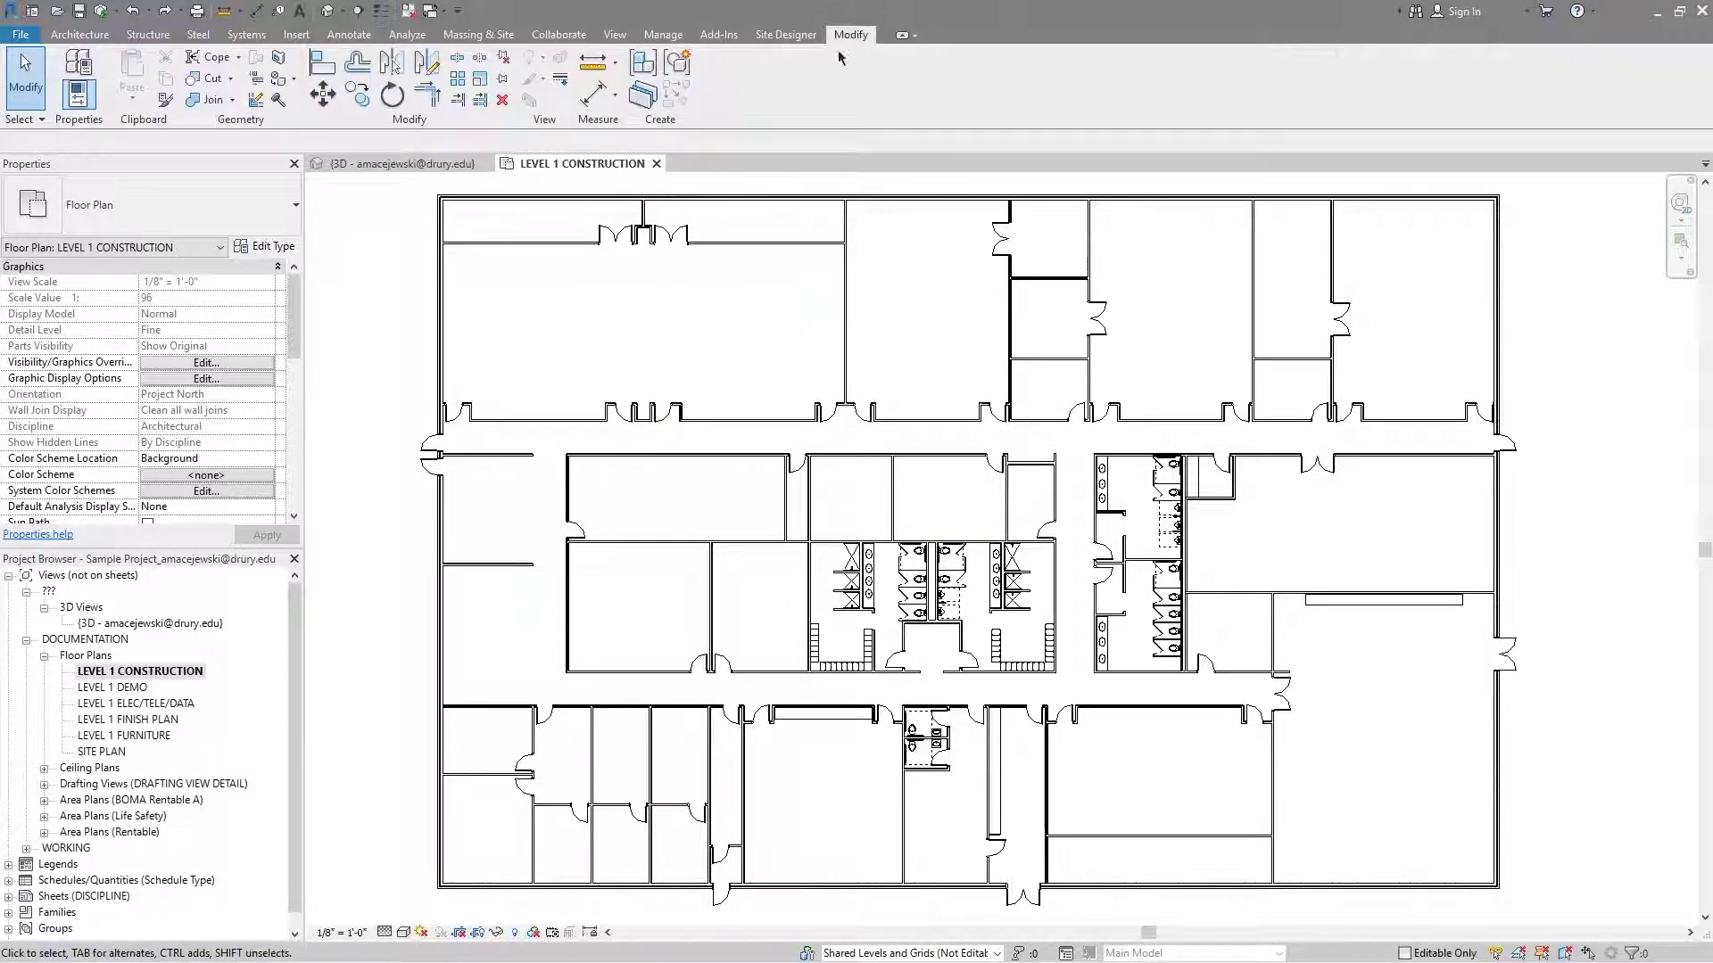
pyautogui.click(560, 79)
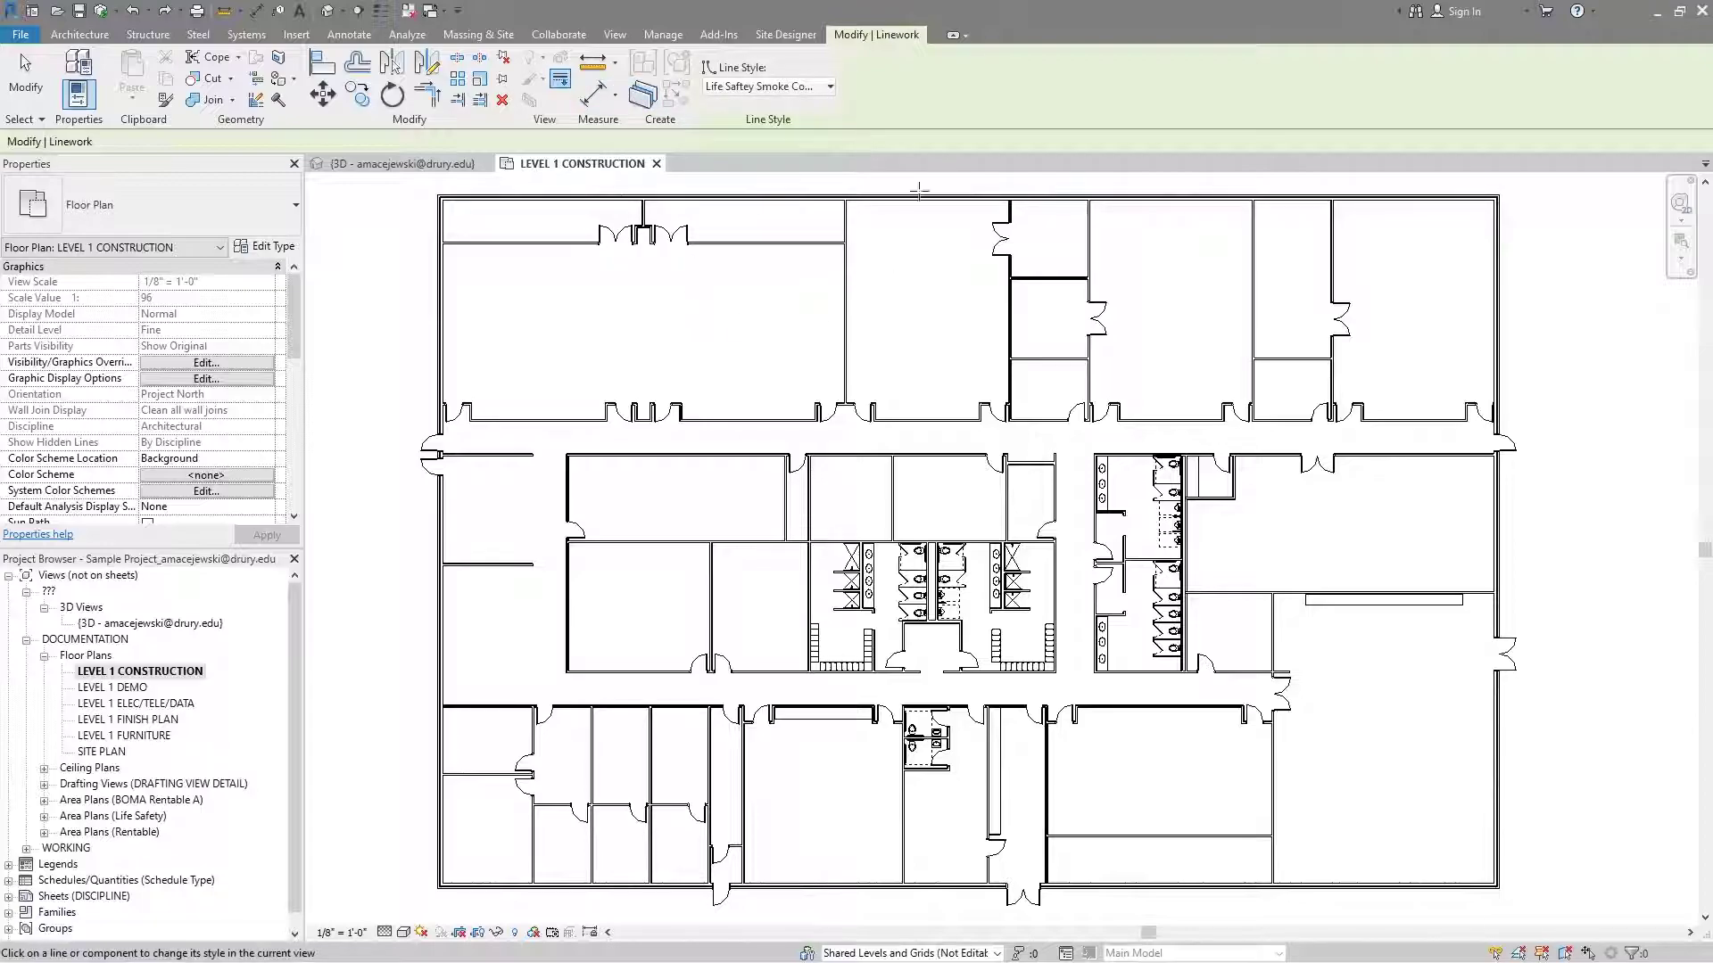
pyautogui.click(802, 90)
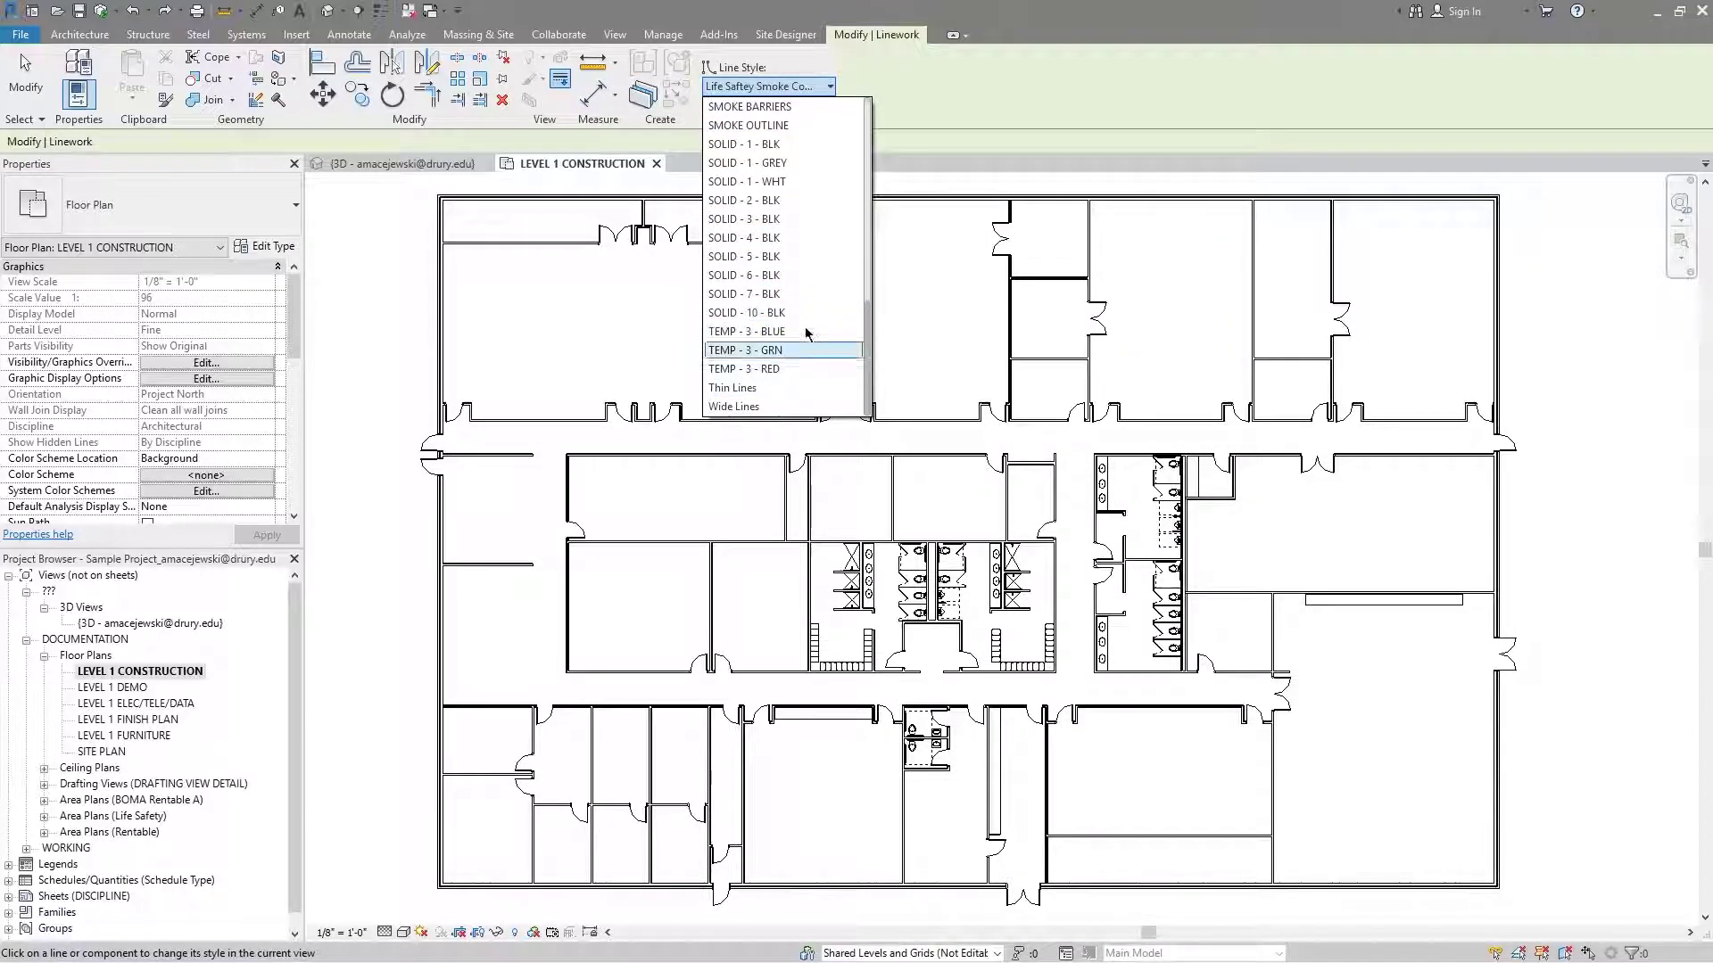
pyautogui.click(795, 260)
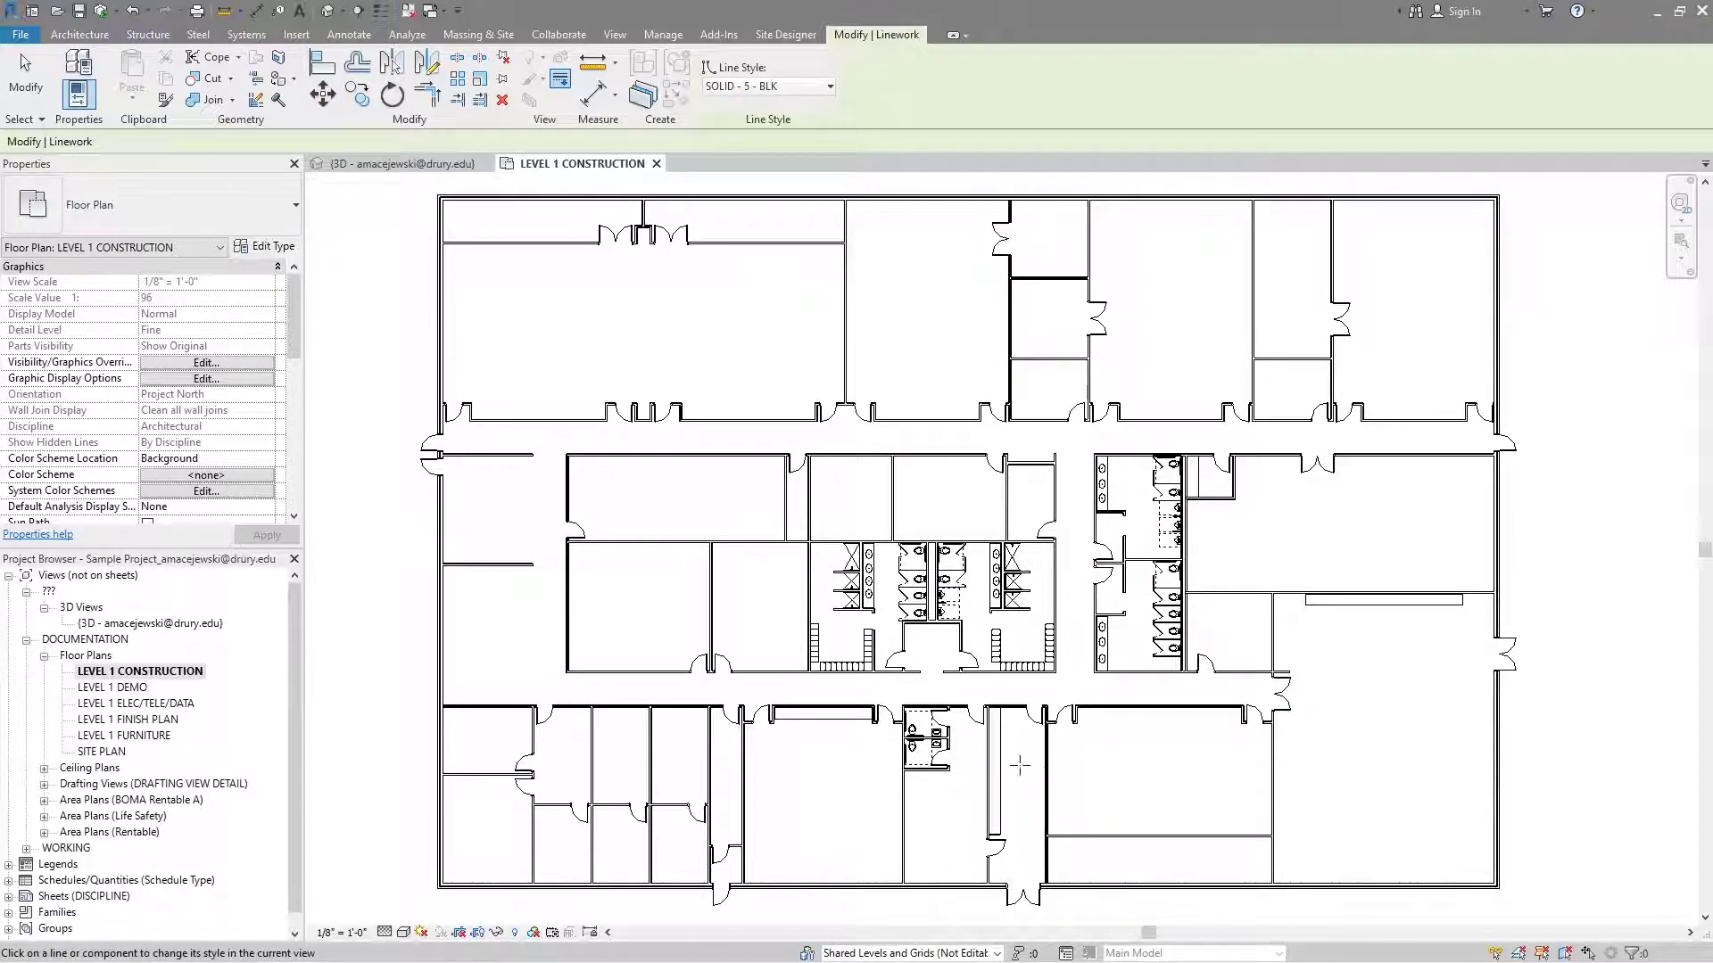
# Step: Apply SOLID - 5 - BLK to the door panel and swing arc near the top wall
pyautogui.moveTo(1020, 765)
pyautogui.mouseDown(button='middle')
pyautogui.moveTo(1090, 750)
pyautogui.moveTo(1015, 643)
pyautogui.mouseUp(button='middle')
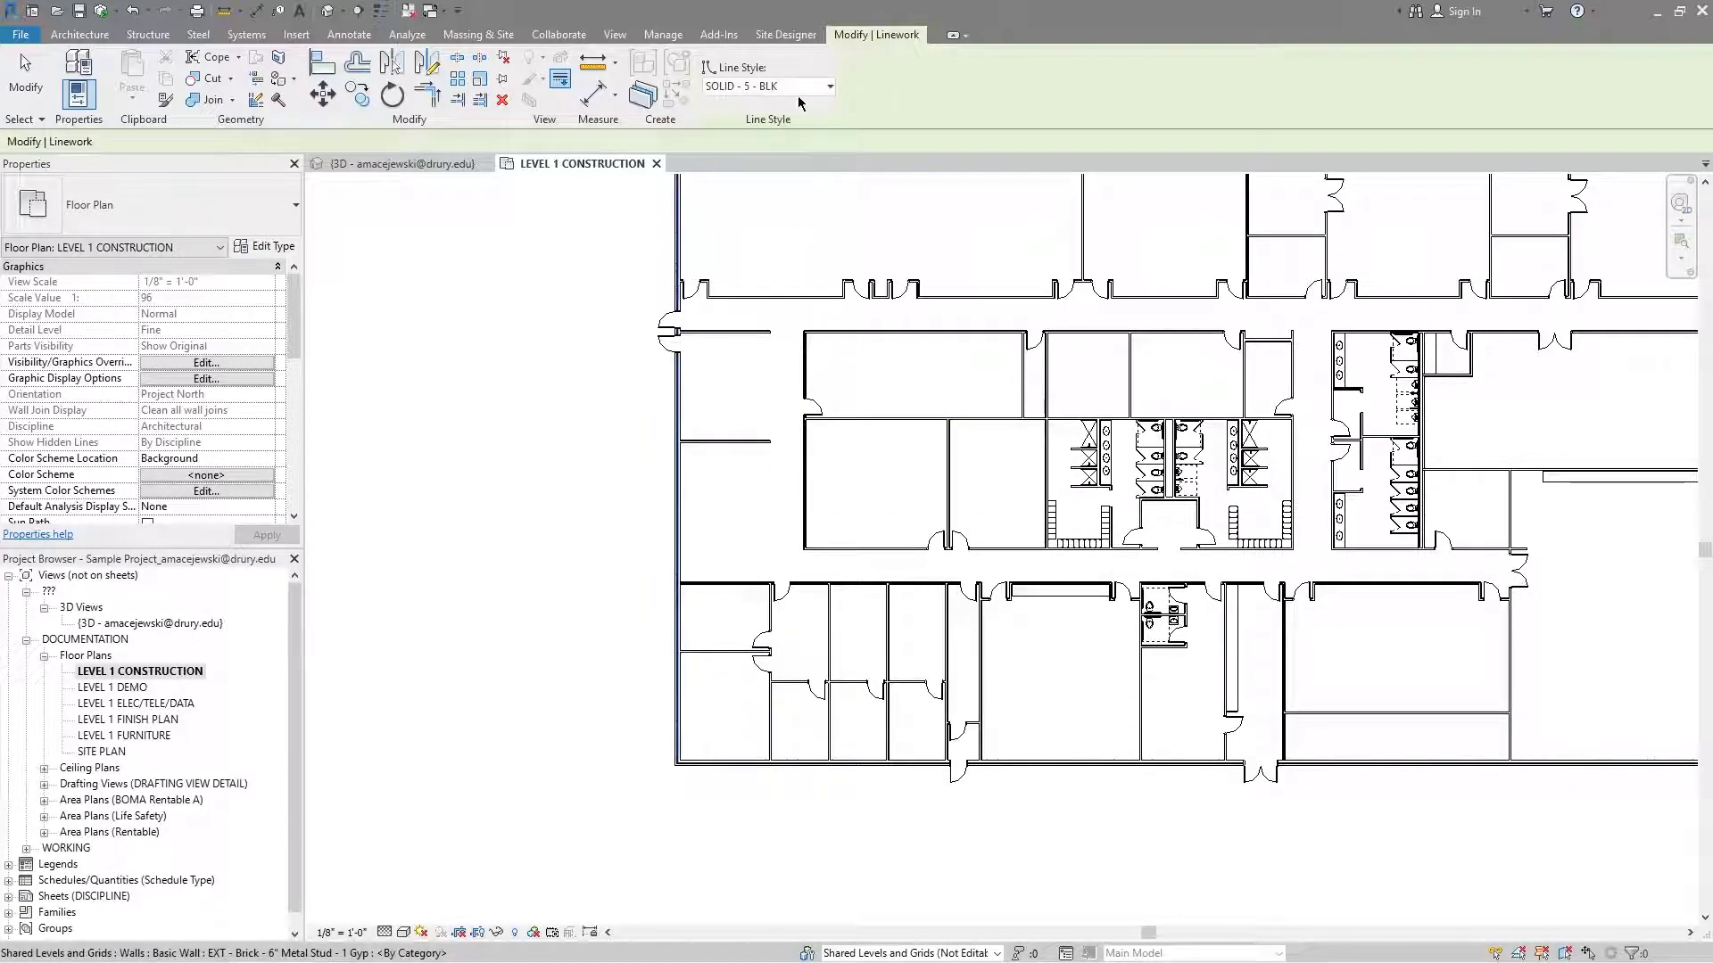
pyautogui.moveTo(601, 661); pyautogui.dragTo(432, 661, button='middle')
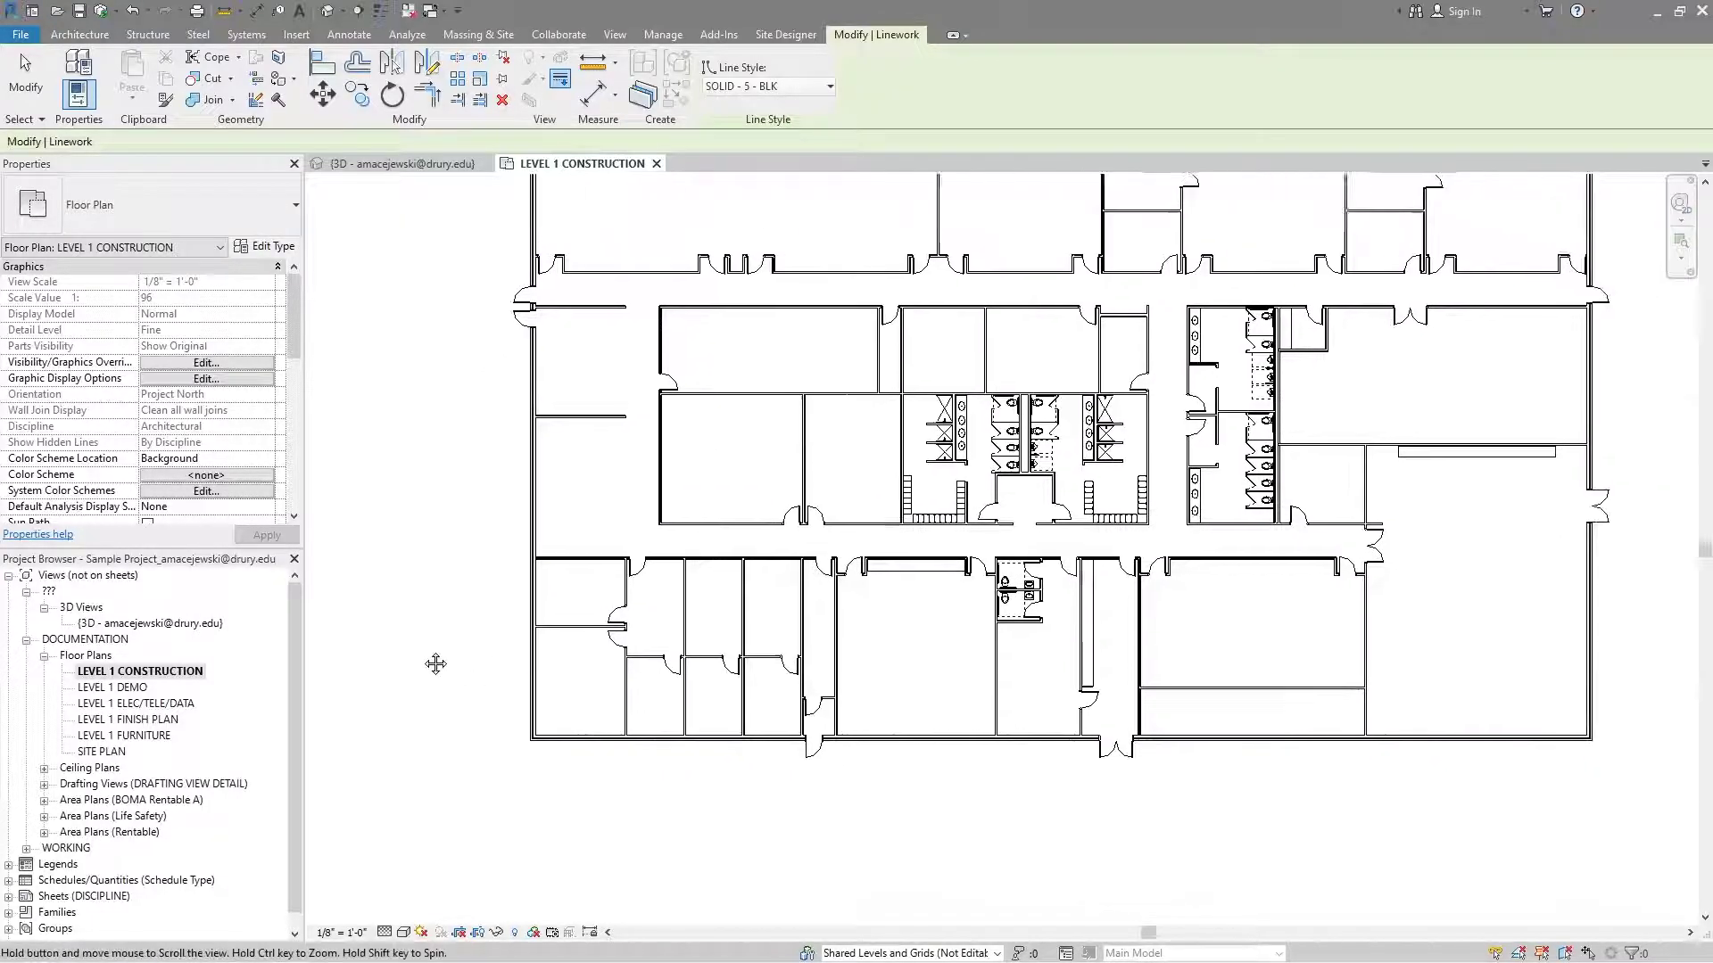
pyautogui.scroll(3, 544, 651)
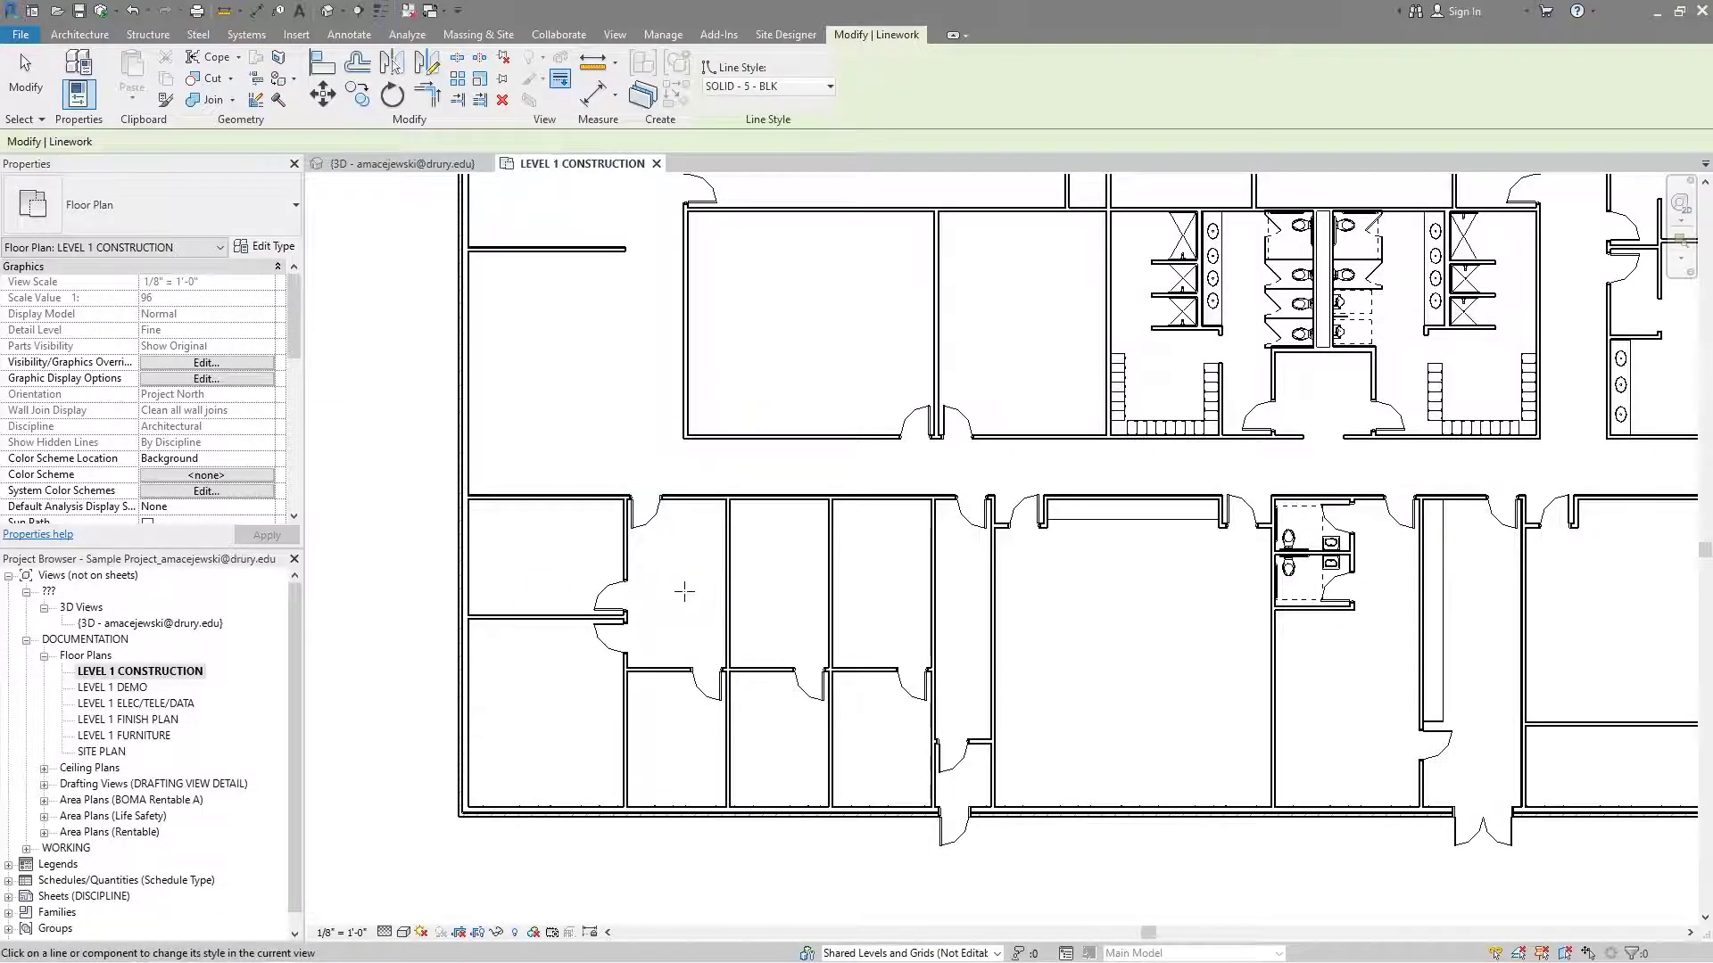
pyautogui.scroll(2, 687, 580)
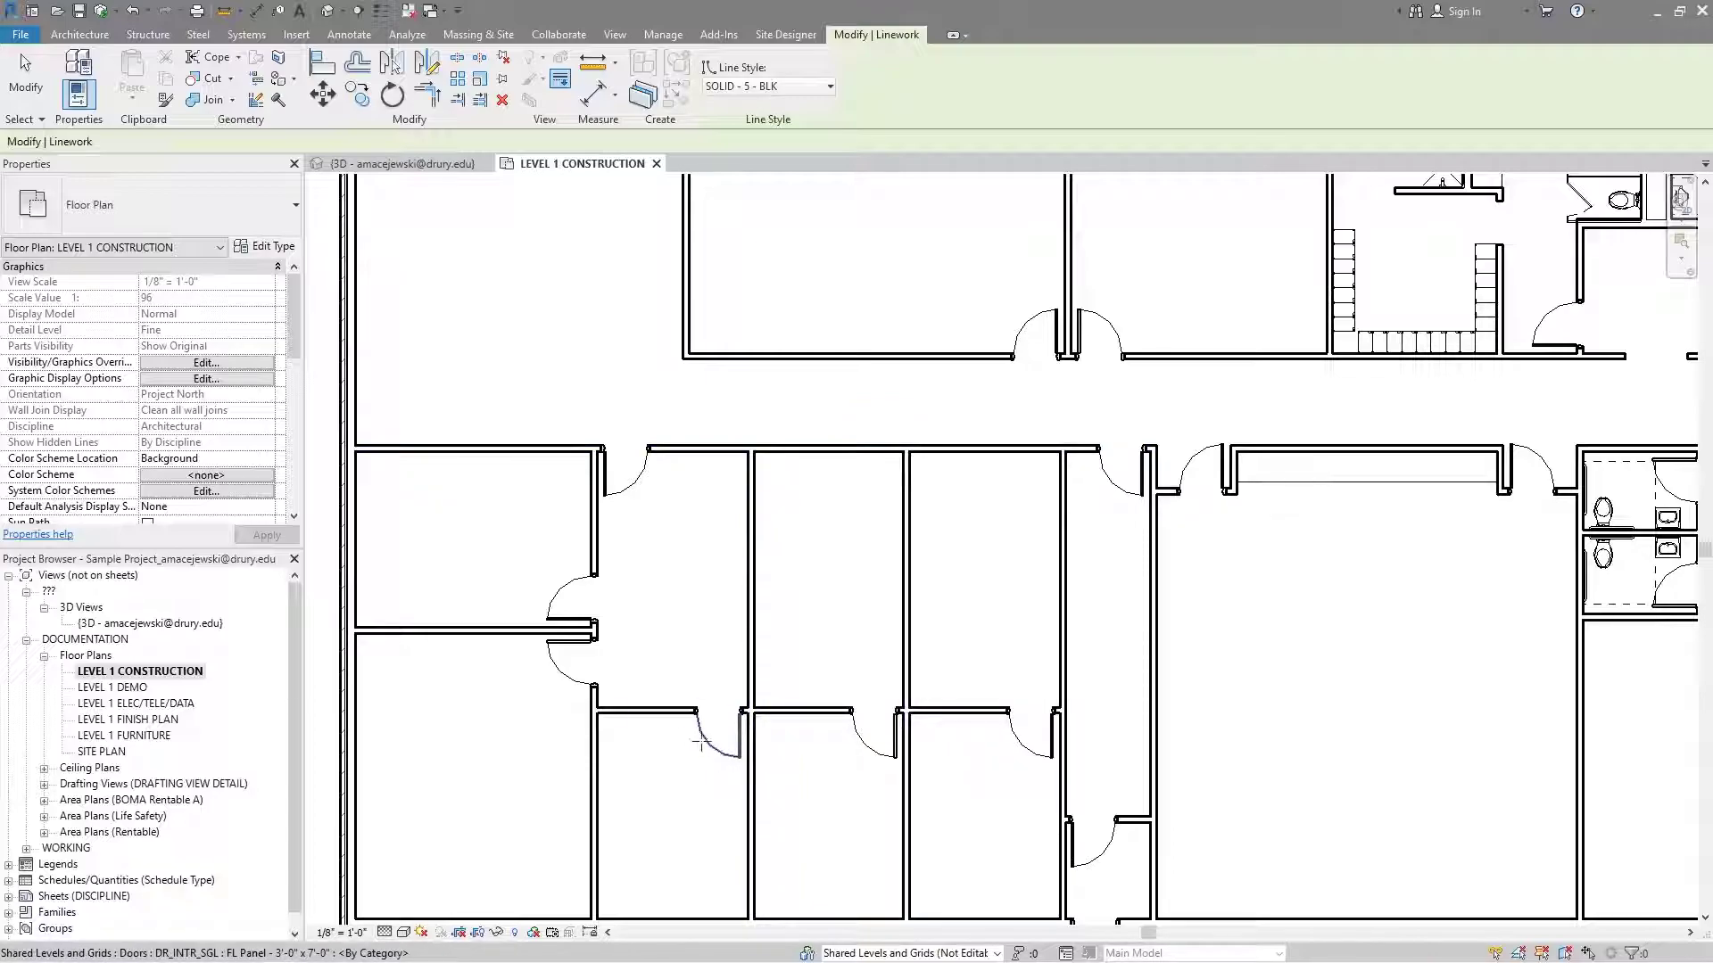
pyautogui.scroll(1, 565, 752)
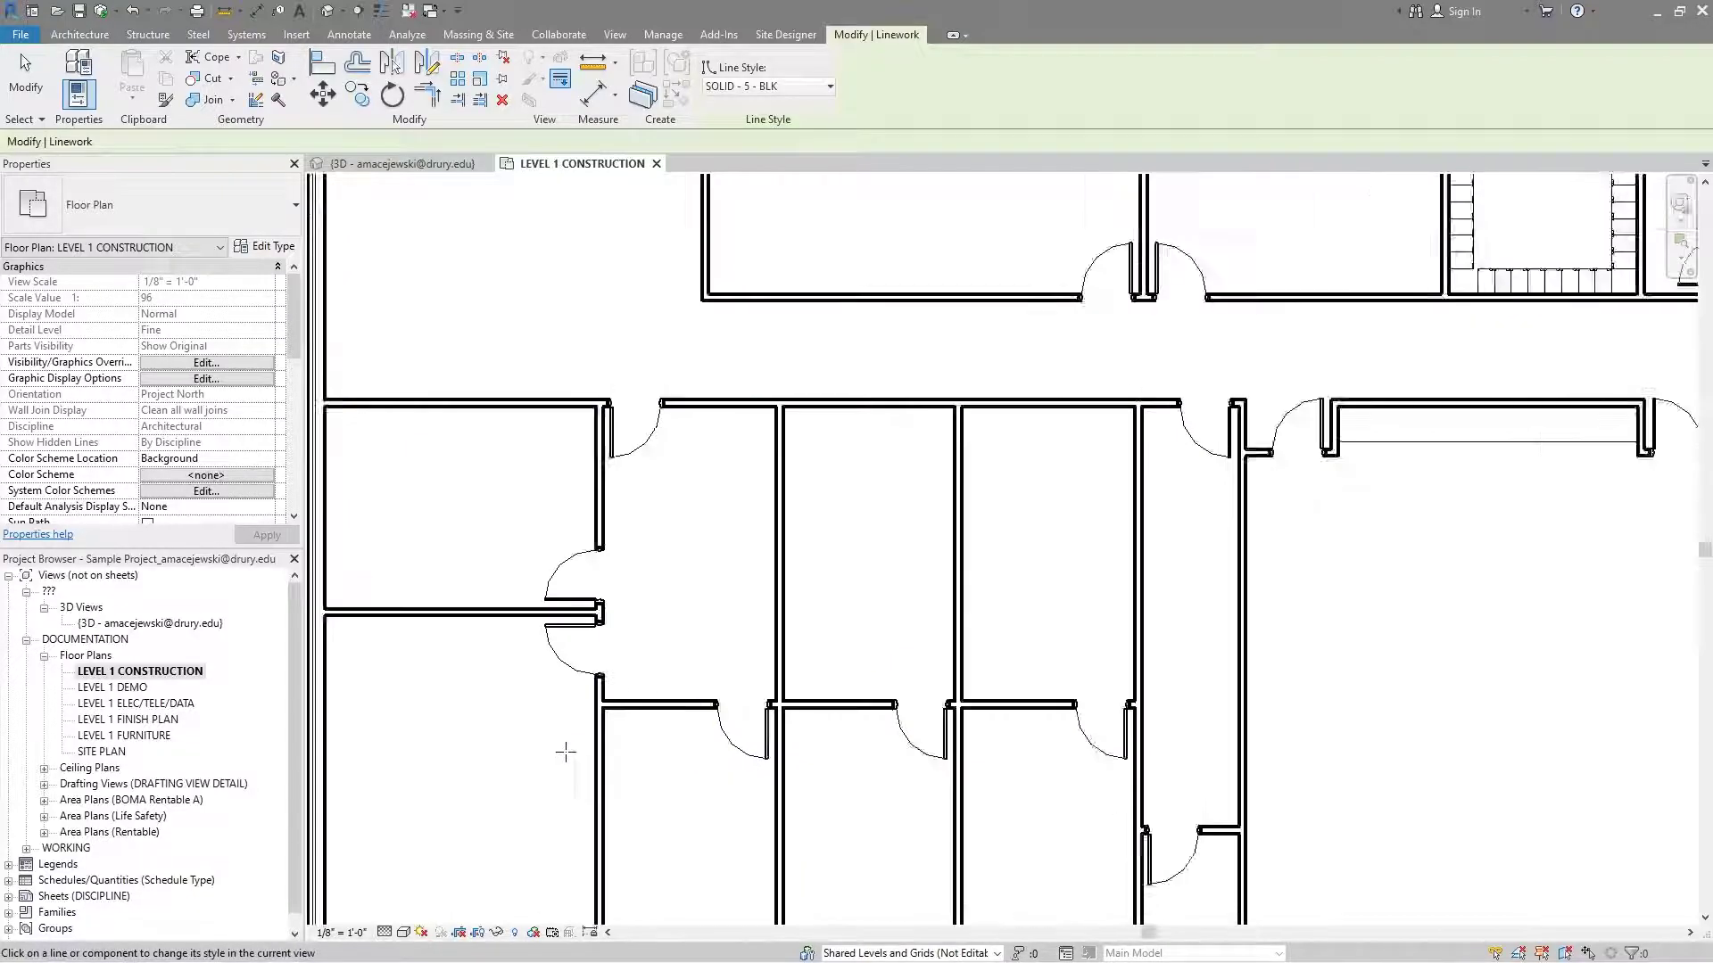
pyautogui.scroll(1, 564, 752)
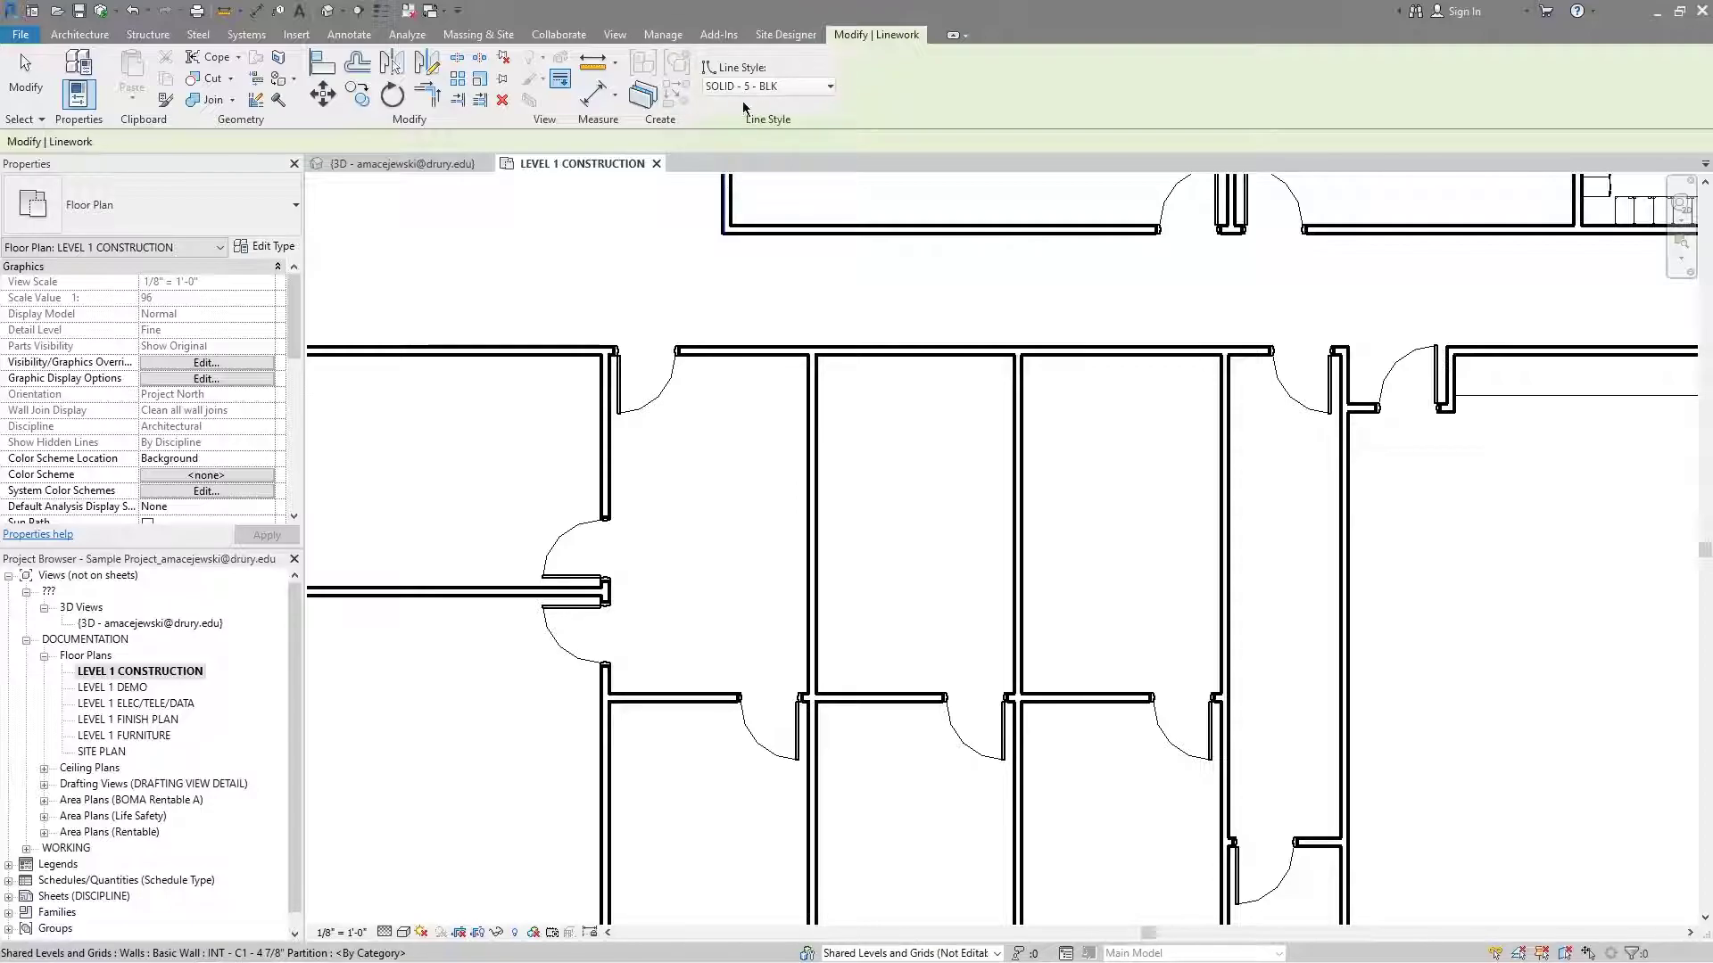
pyautogui.scroll(6, 584, 394)
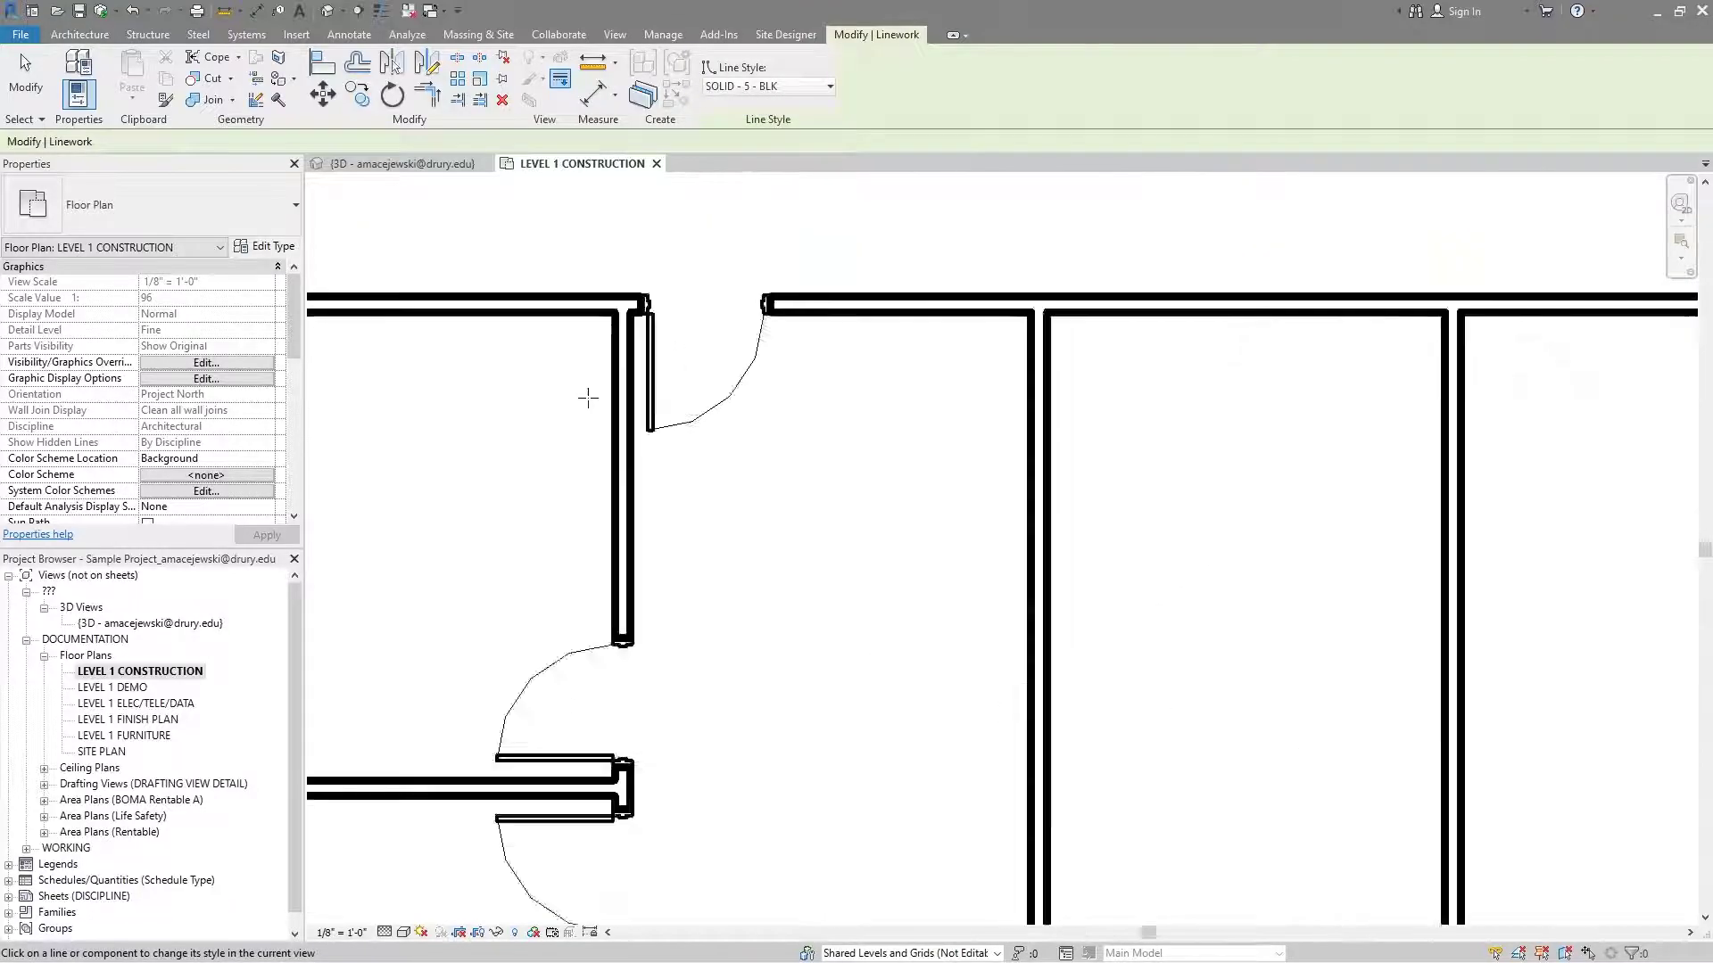
pyautogui.moveTo(600, 245); pyautogui.dragTo(715, 362, button='middle')
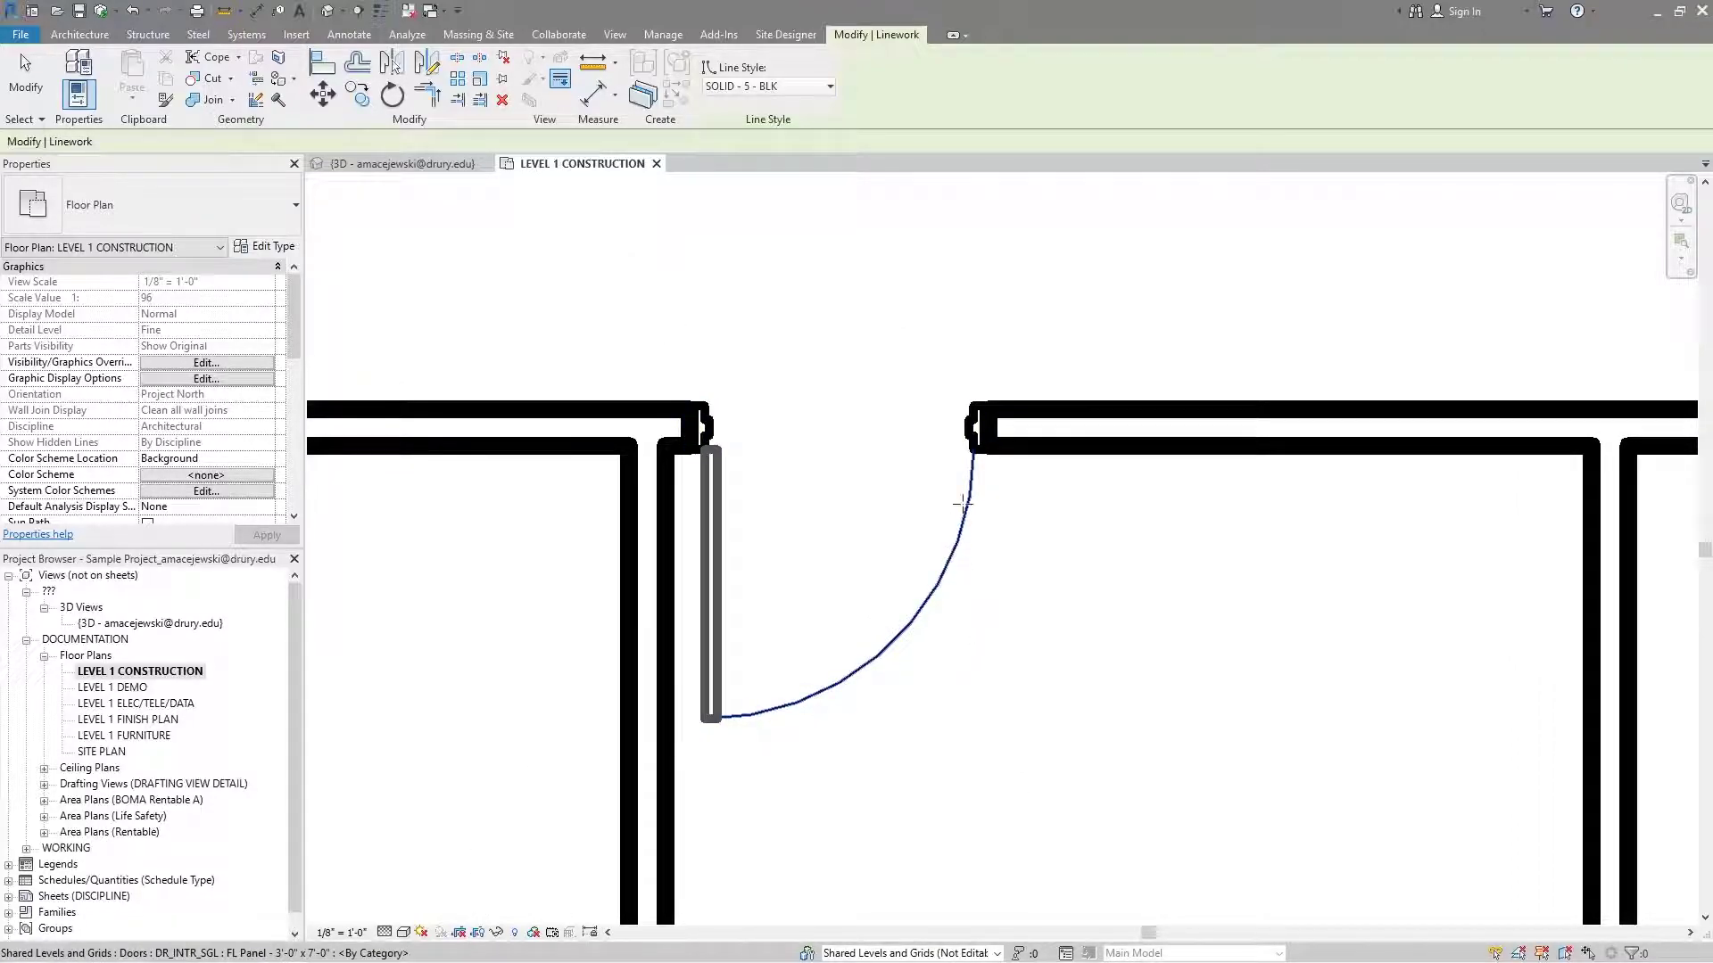
pyautogui.click(711, 530)
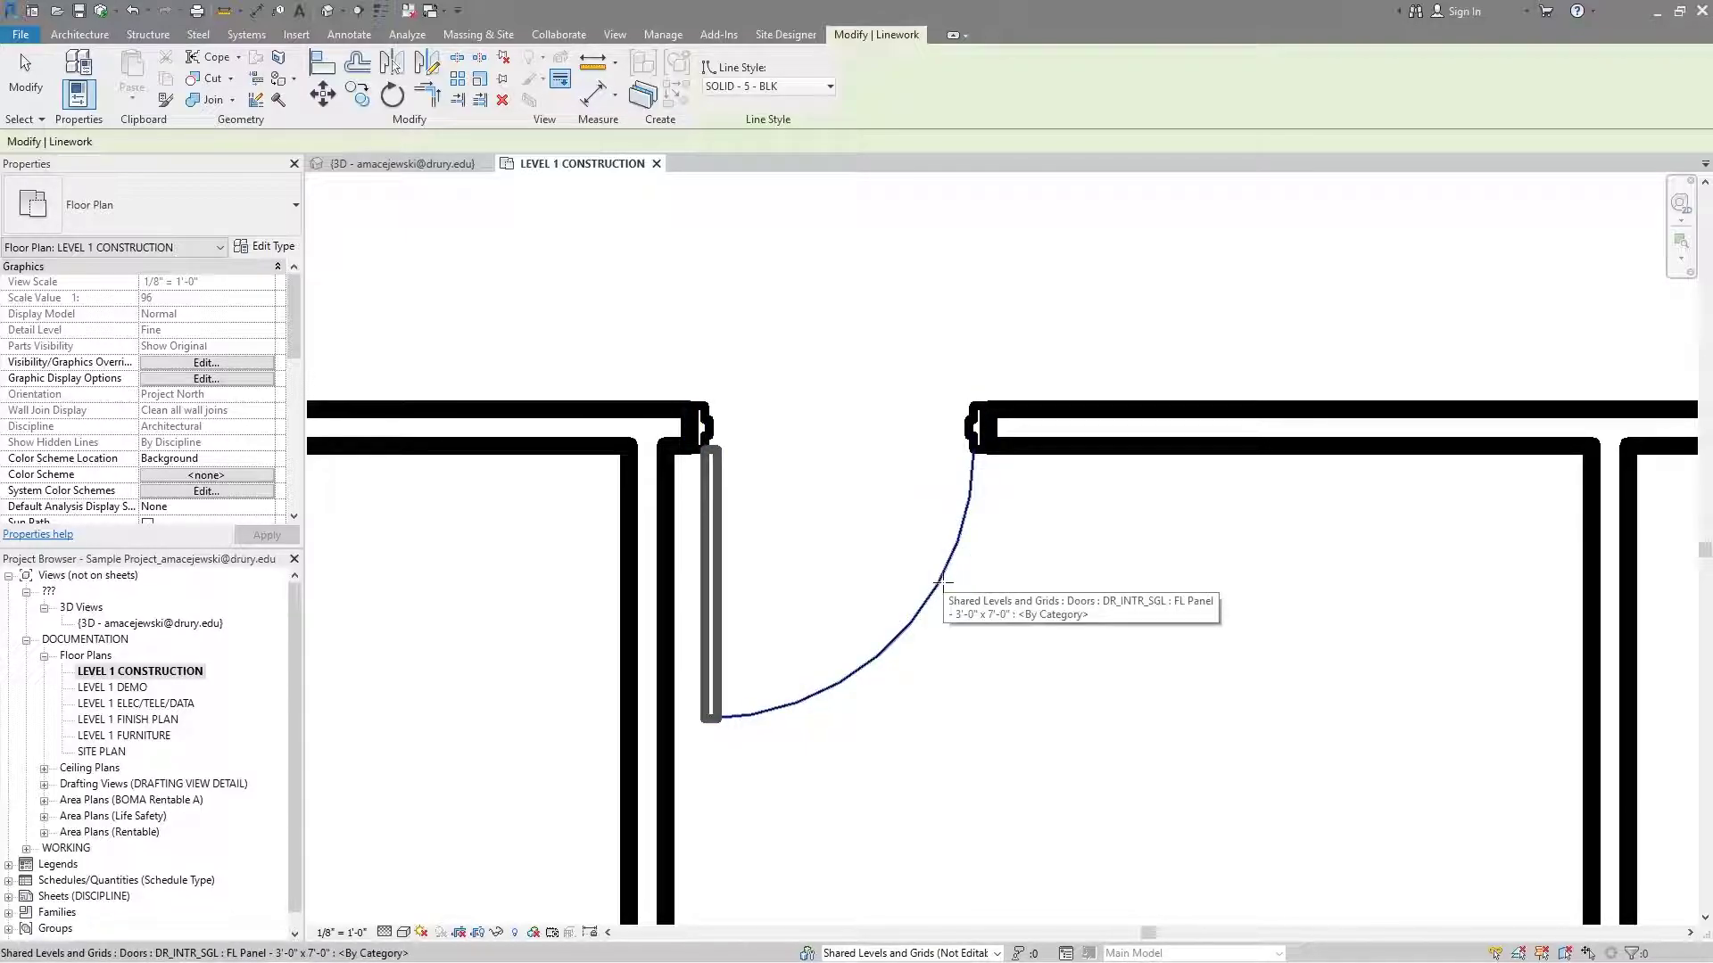
pyautogui.click(943, 584)
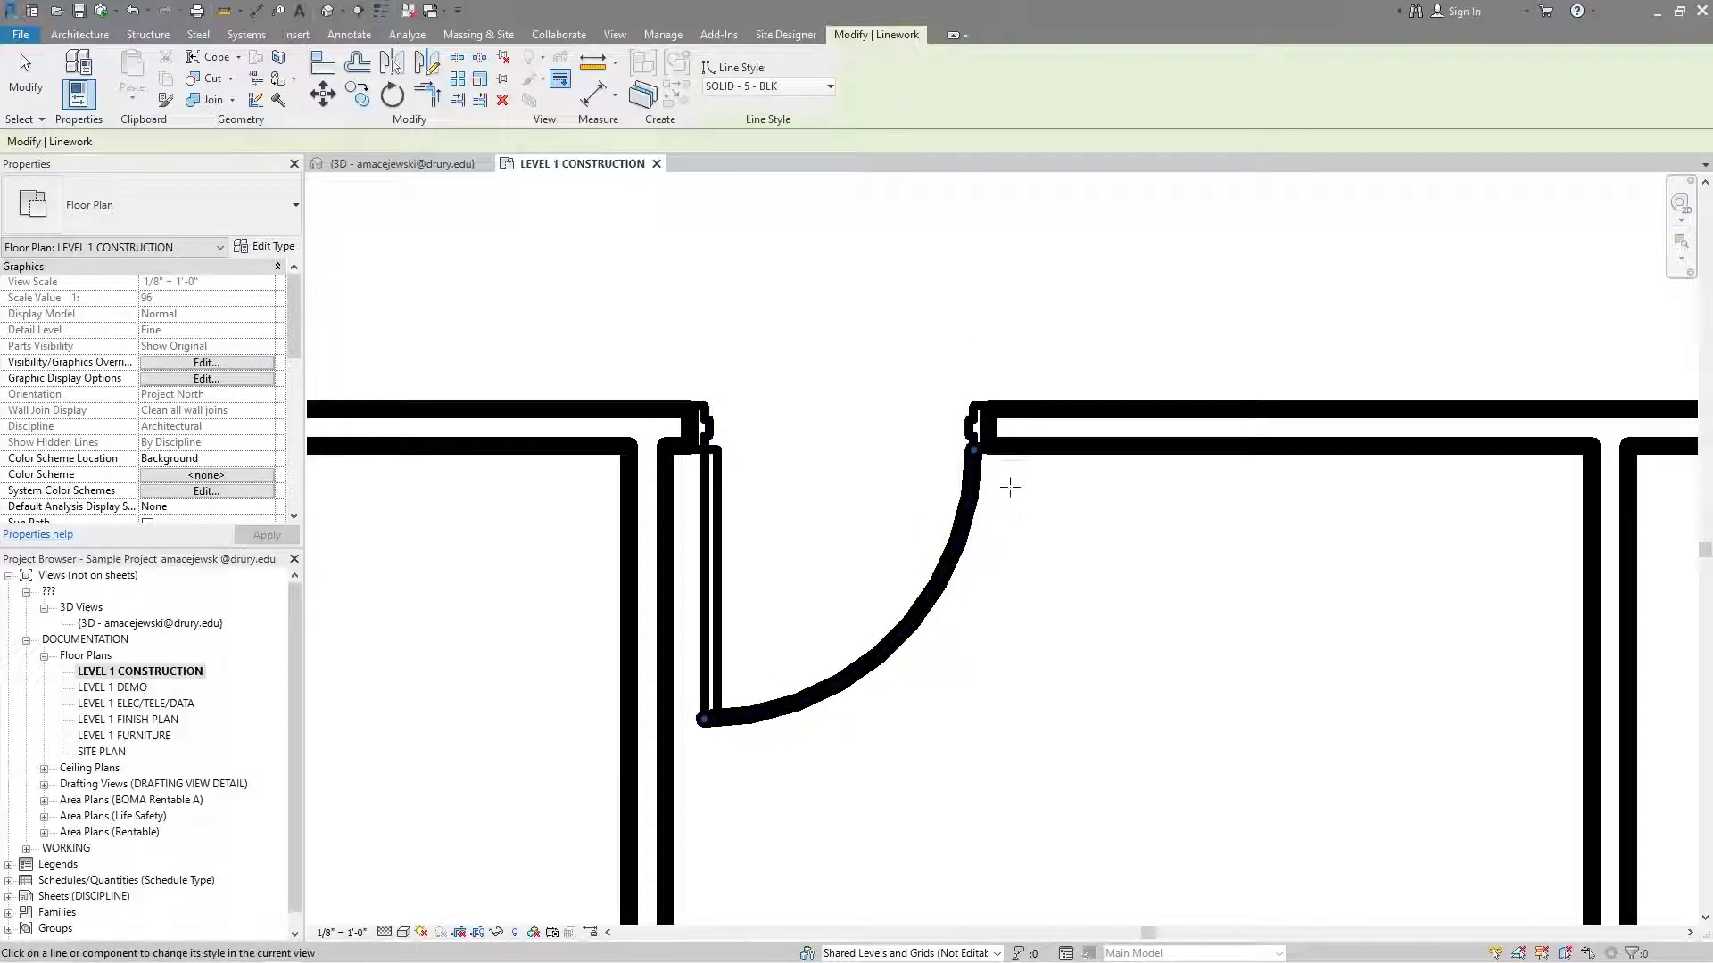
pyautogui.scroll(-4, 586, 419)
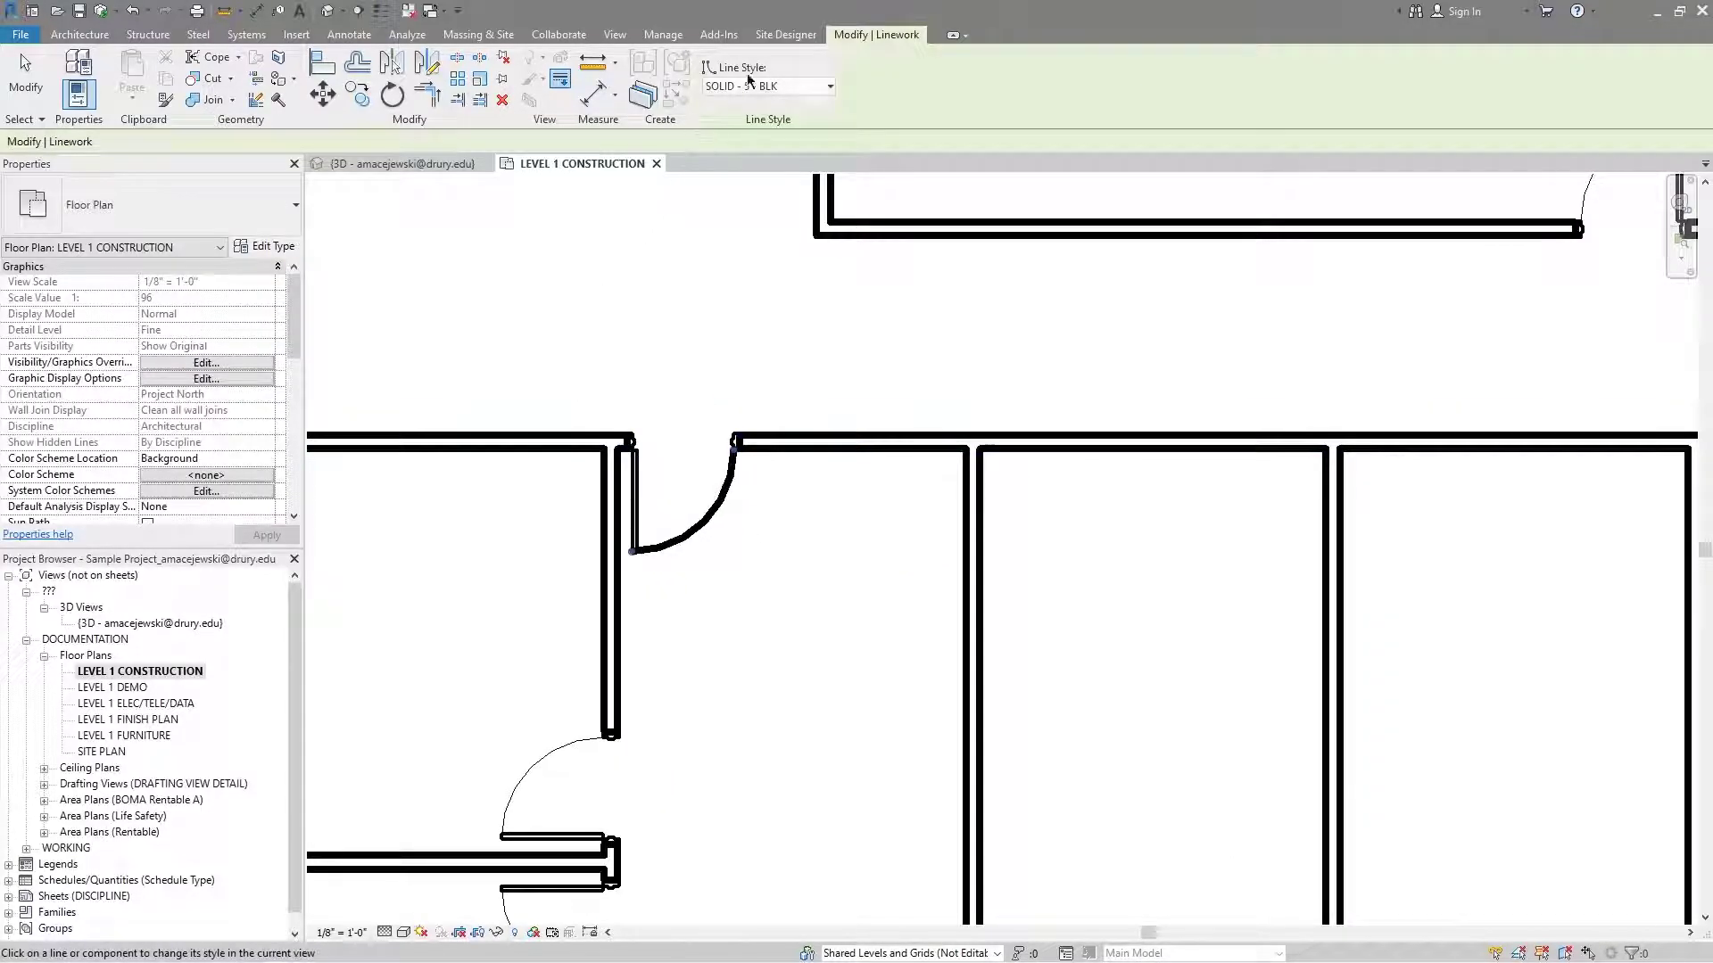
# Step: Make the corridor's right wall line and the exterior wall face DASH 1/8" - 7 - BLK
pyautogui.click(774, 89)
pyautogui.scroll(10, 785, 268)
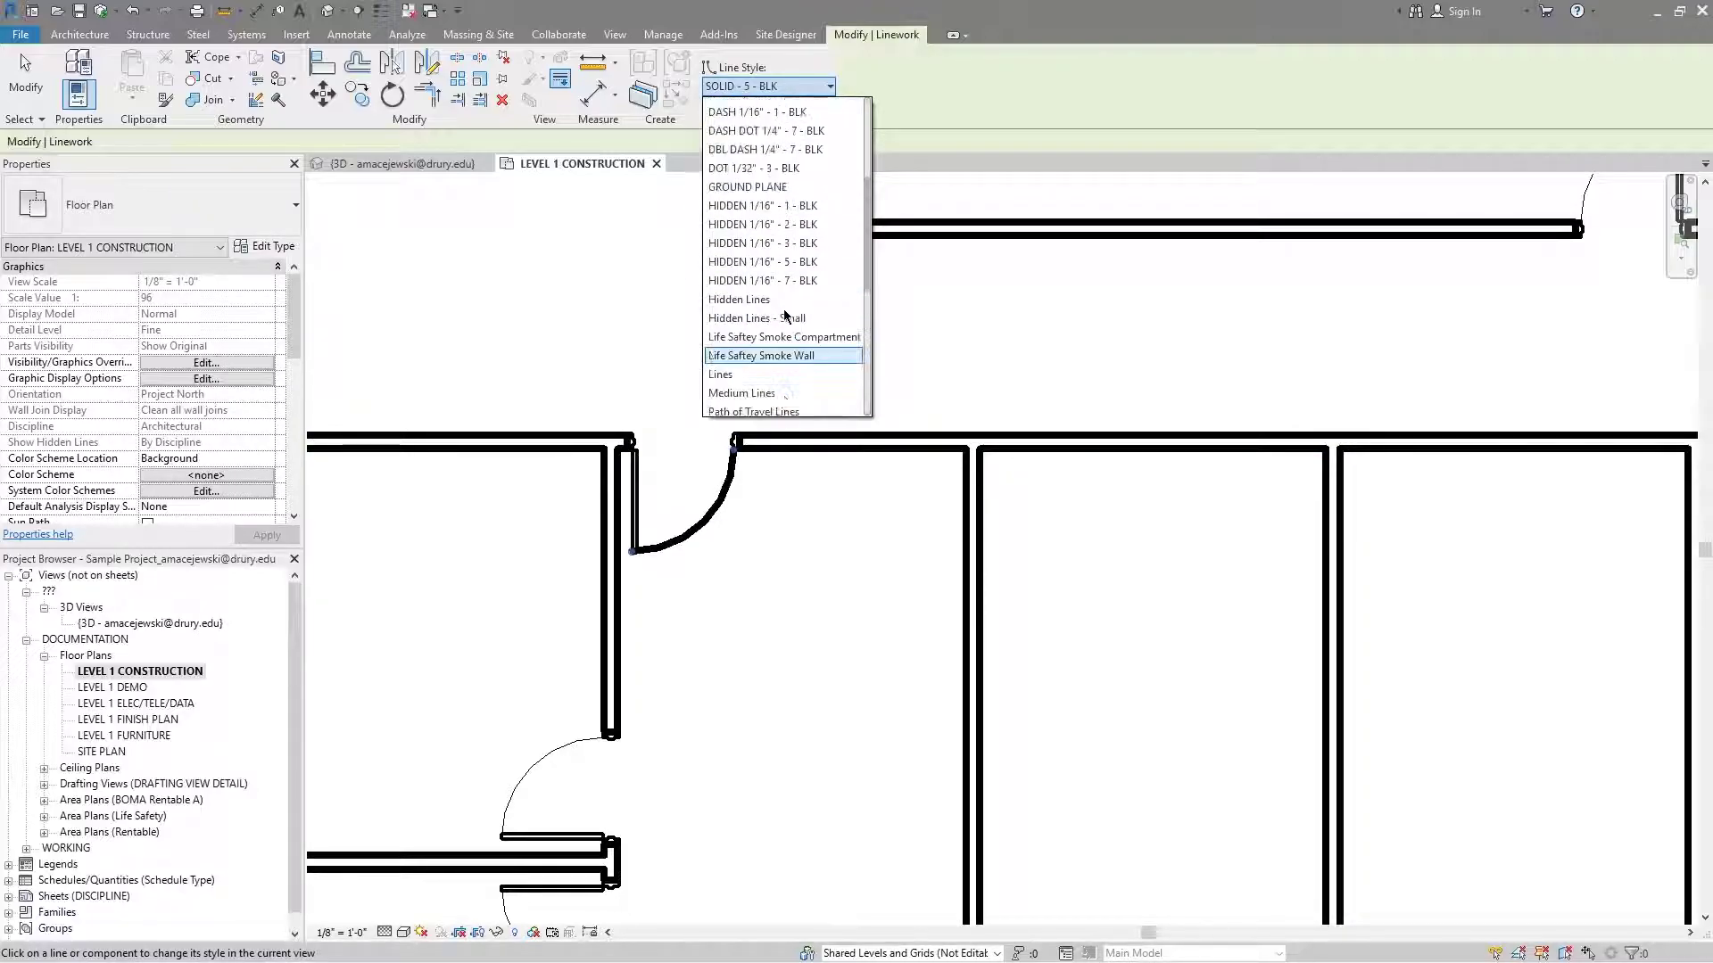
pyautogui.scroll(1, 767, 143)
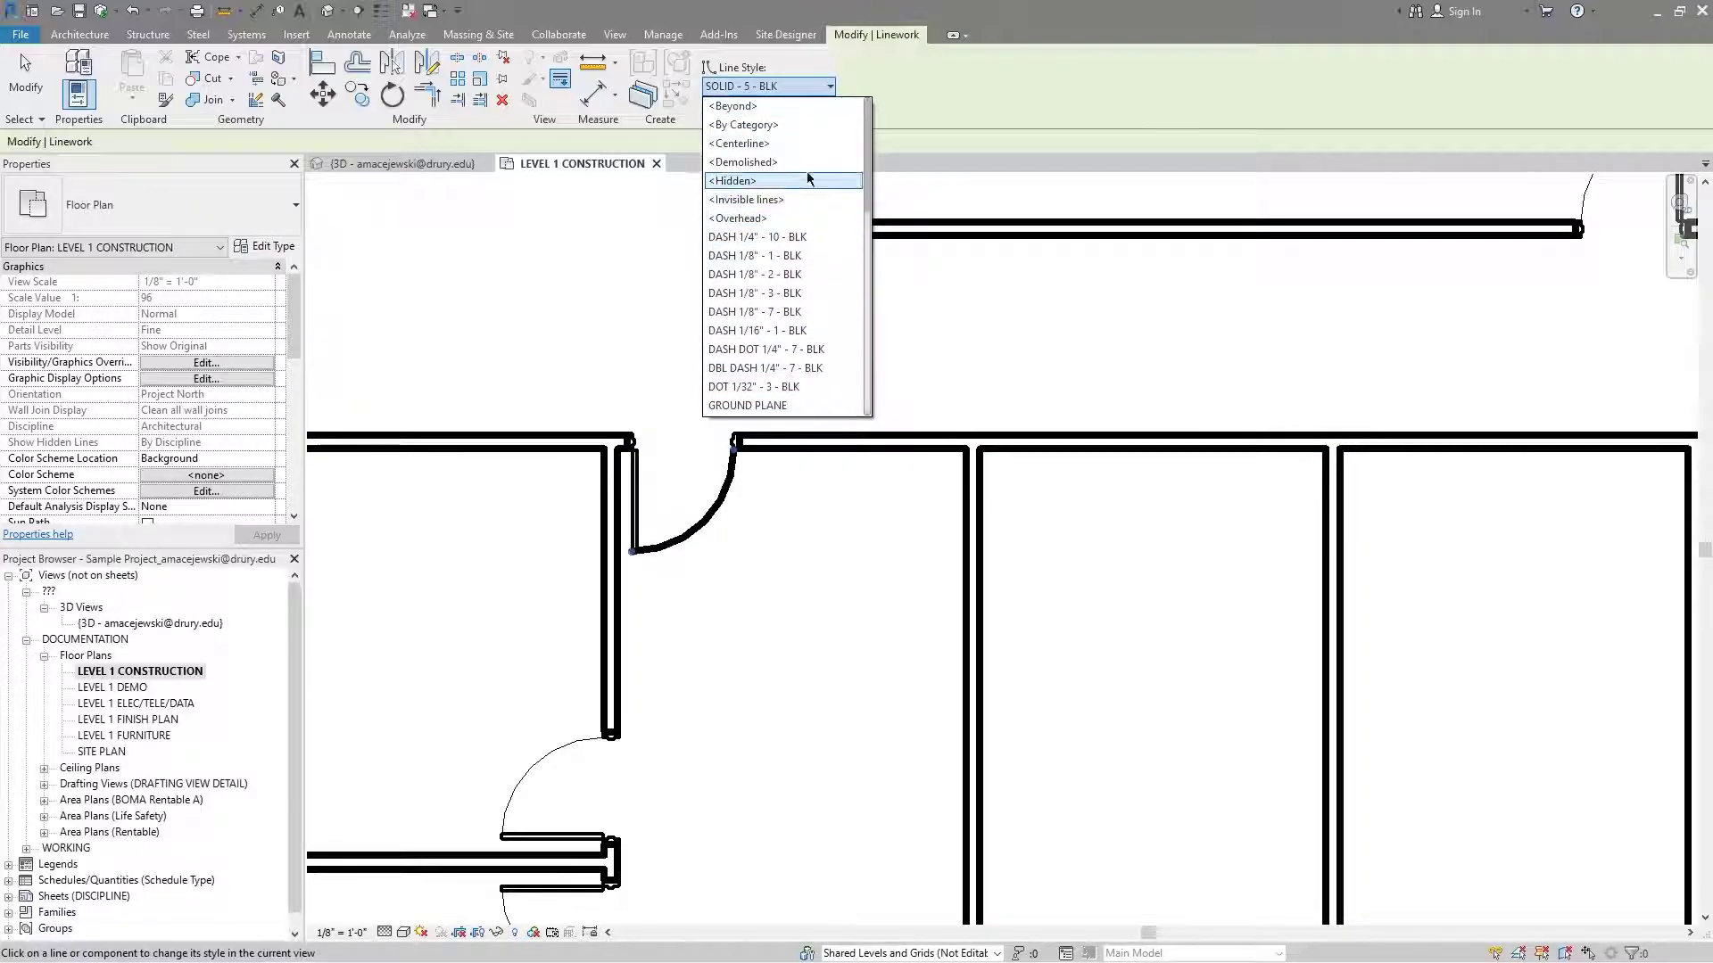
pyautogui.click(755, 313)
pyautogui.scroll(-3, 655, 500)
pyautogui.moveTo(669, 669); pyautogui.dragTo(719, 463, button='middle')
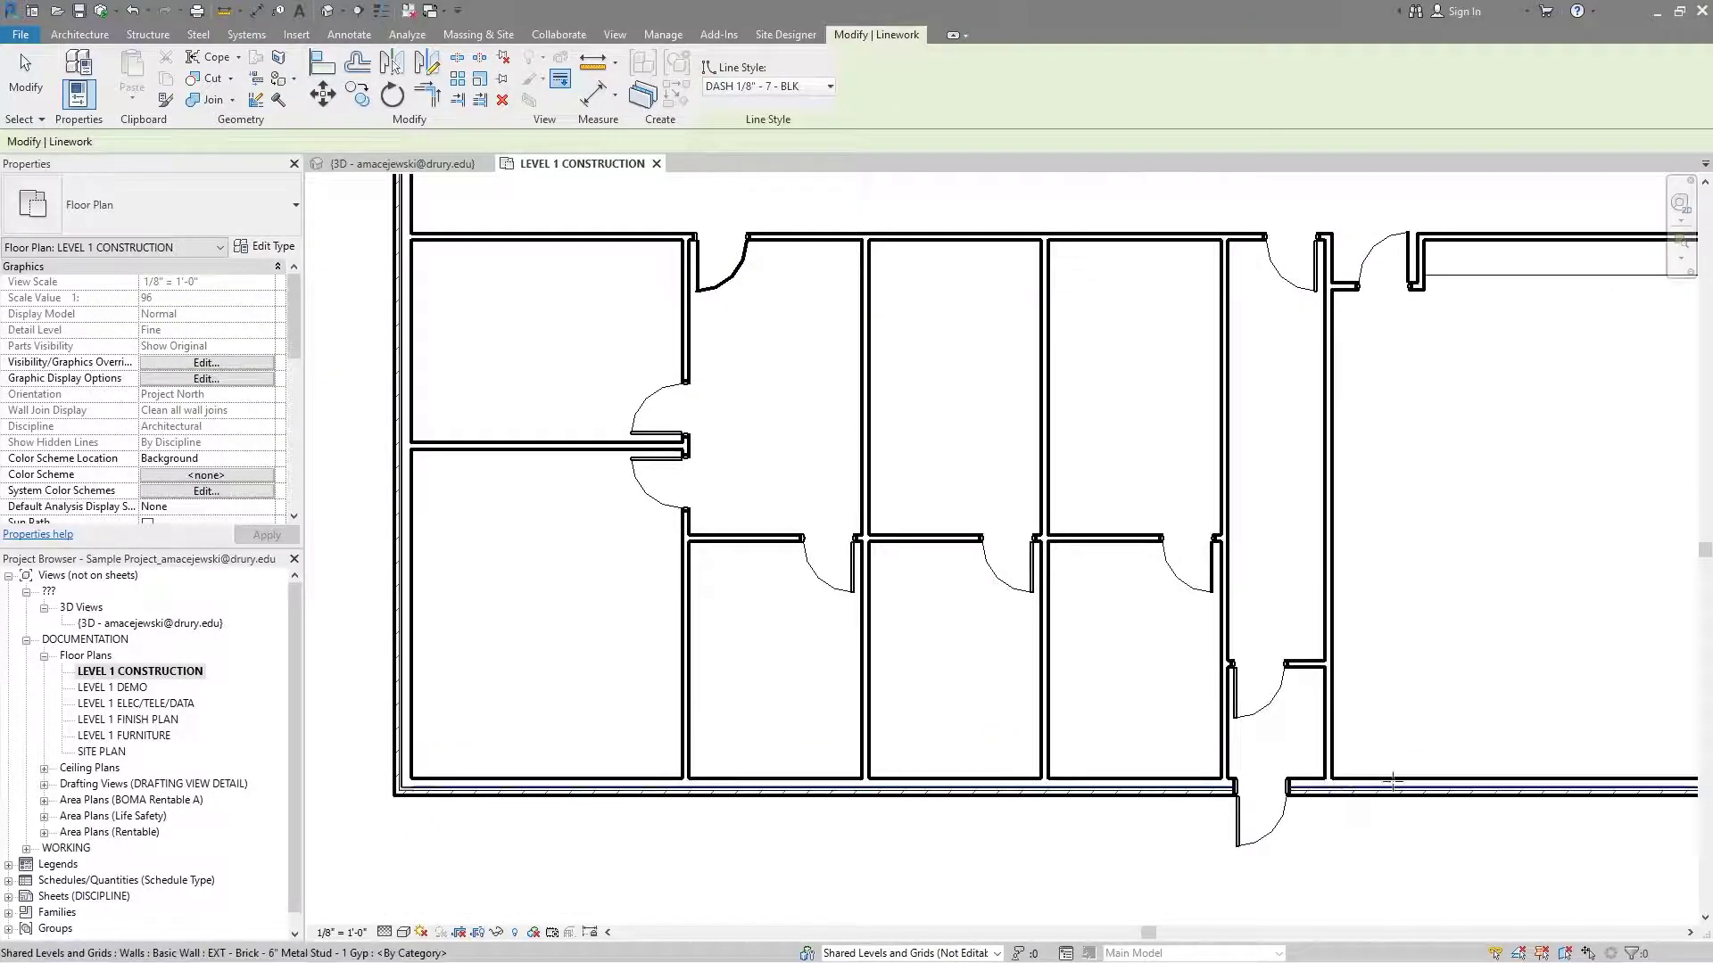
pyautogui.scroll(3, 1321, 580)
pyautogui.scroll(2, 1320, 580)
pyautogui.scroll(2, 993, 620)
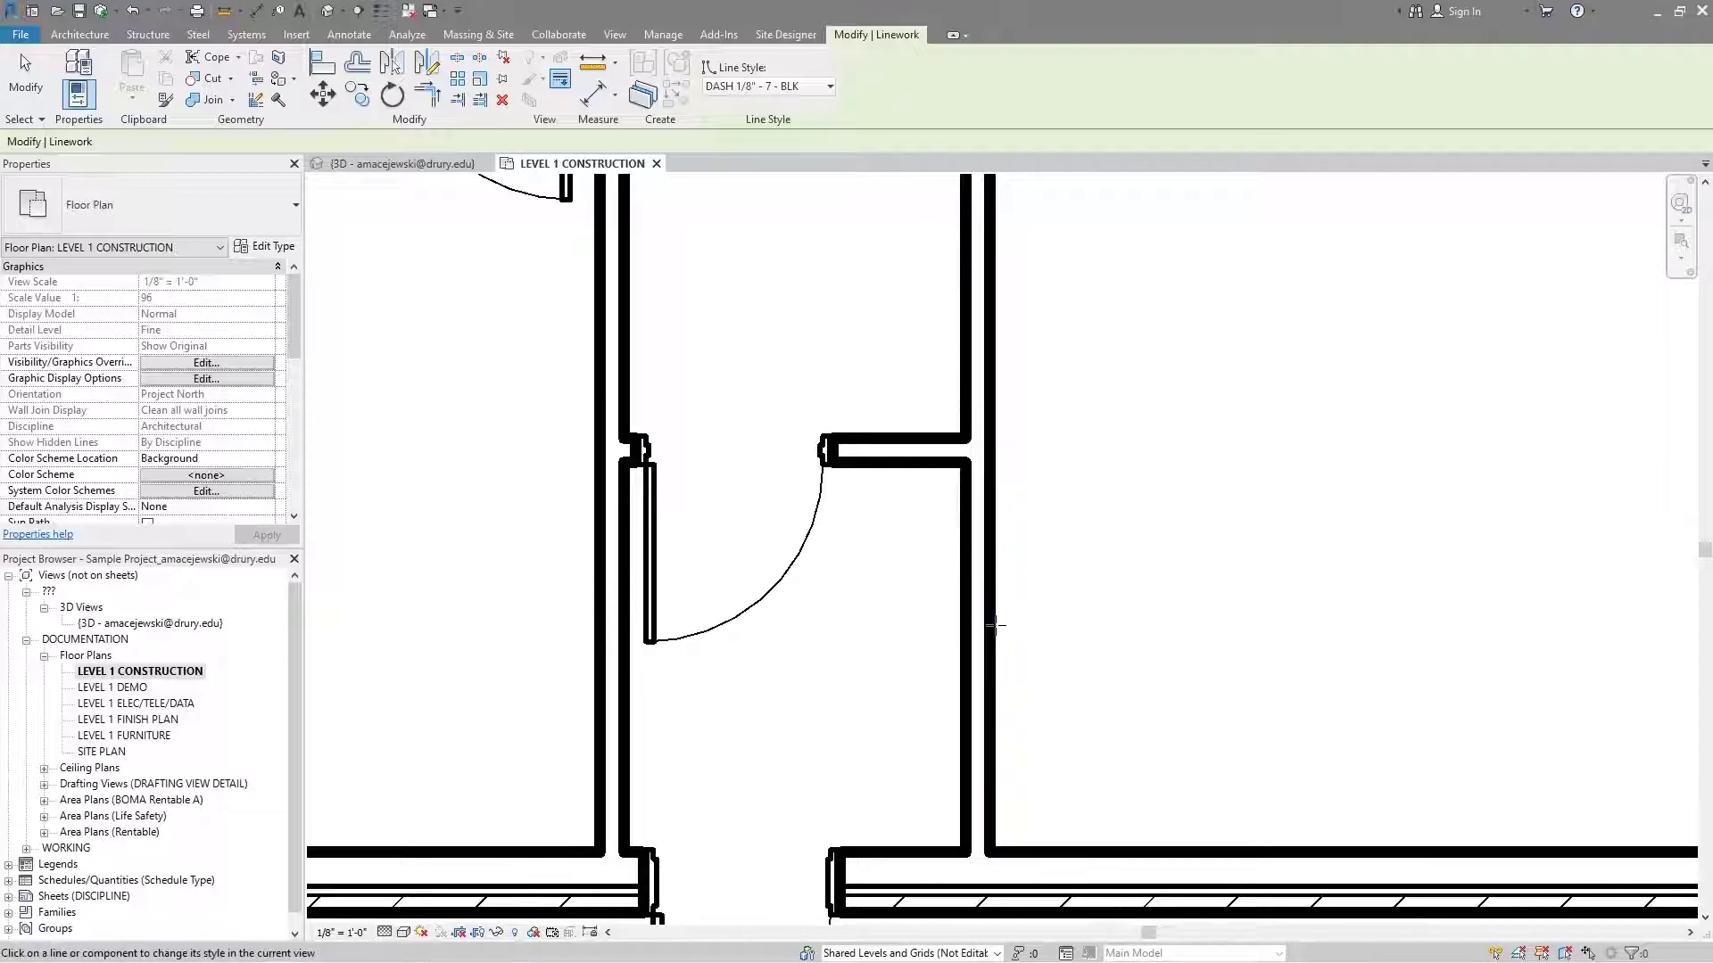
pyautogui.click(992, 625)
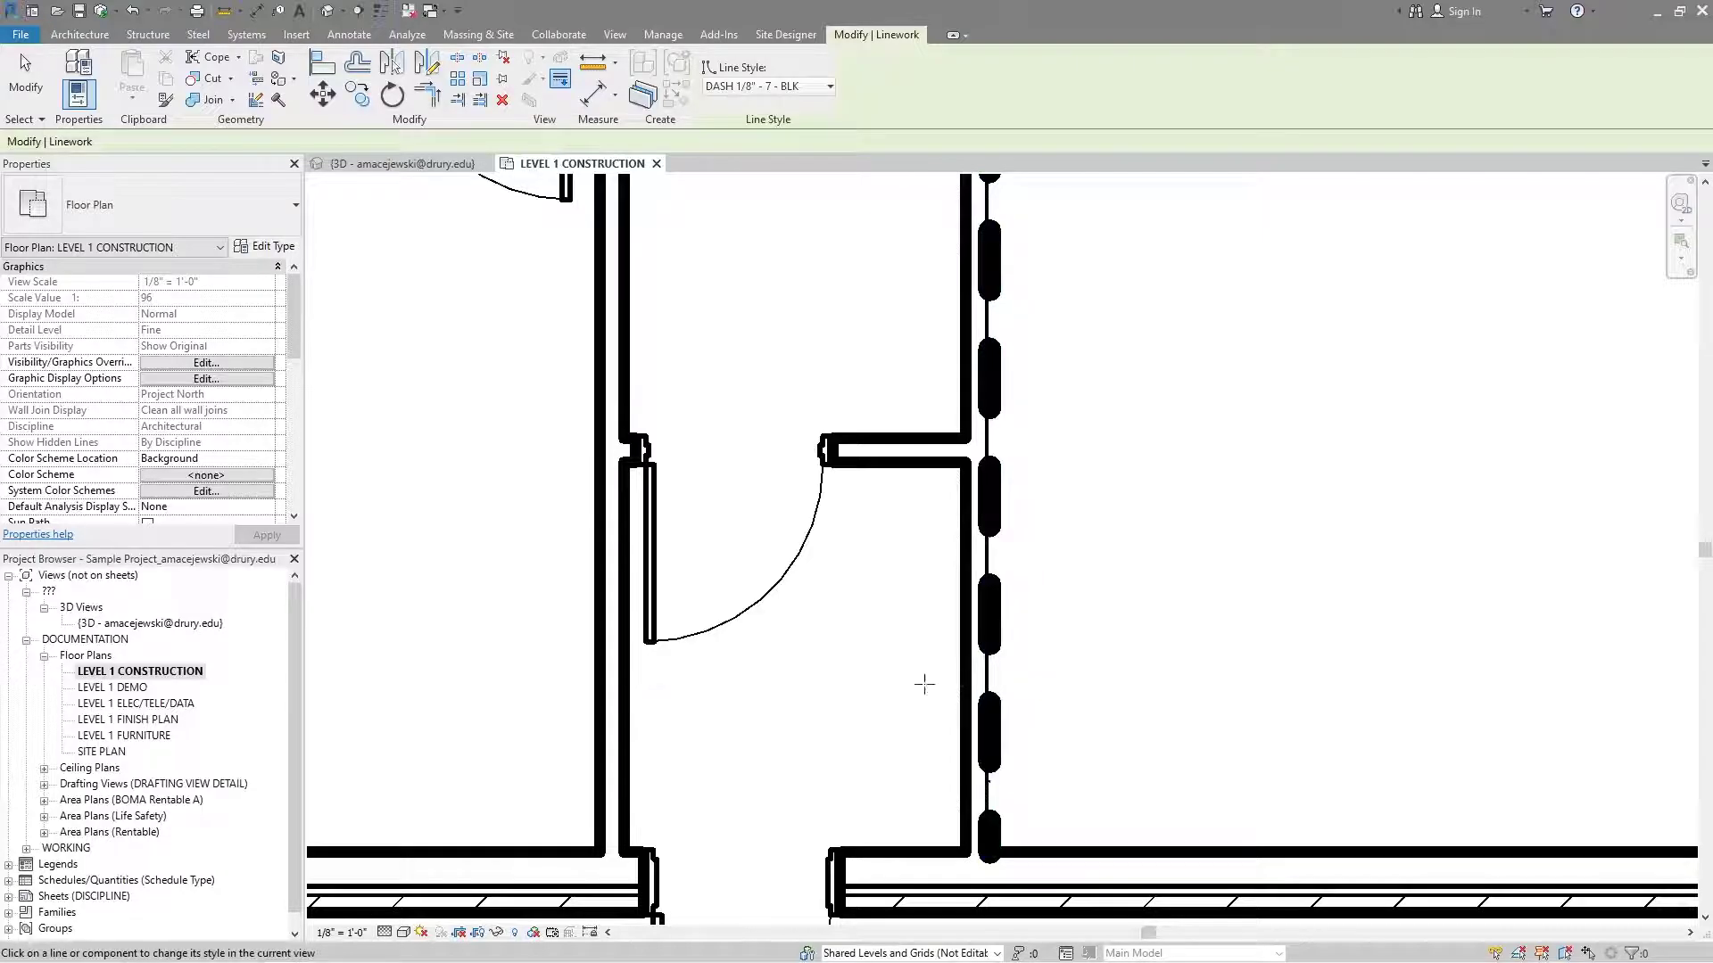
pyautogui.scroll(-3, 1018, 739)
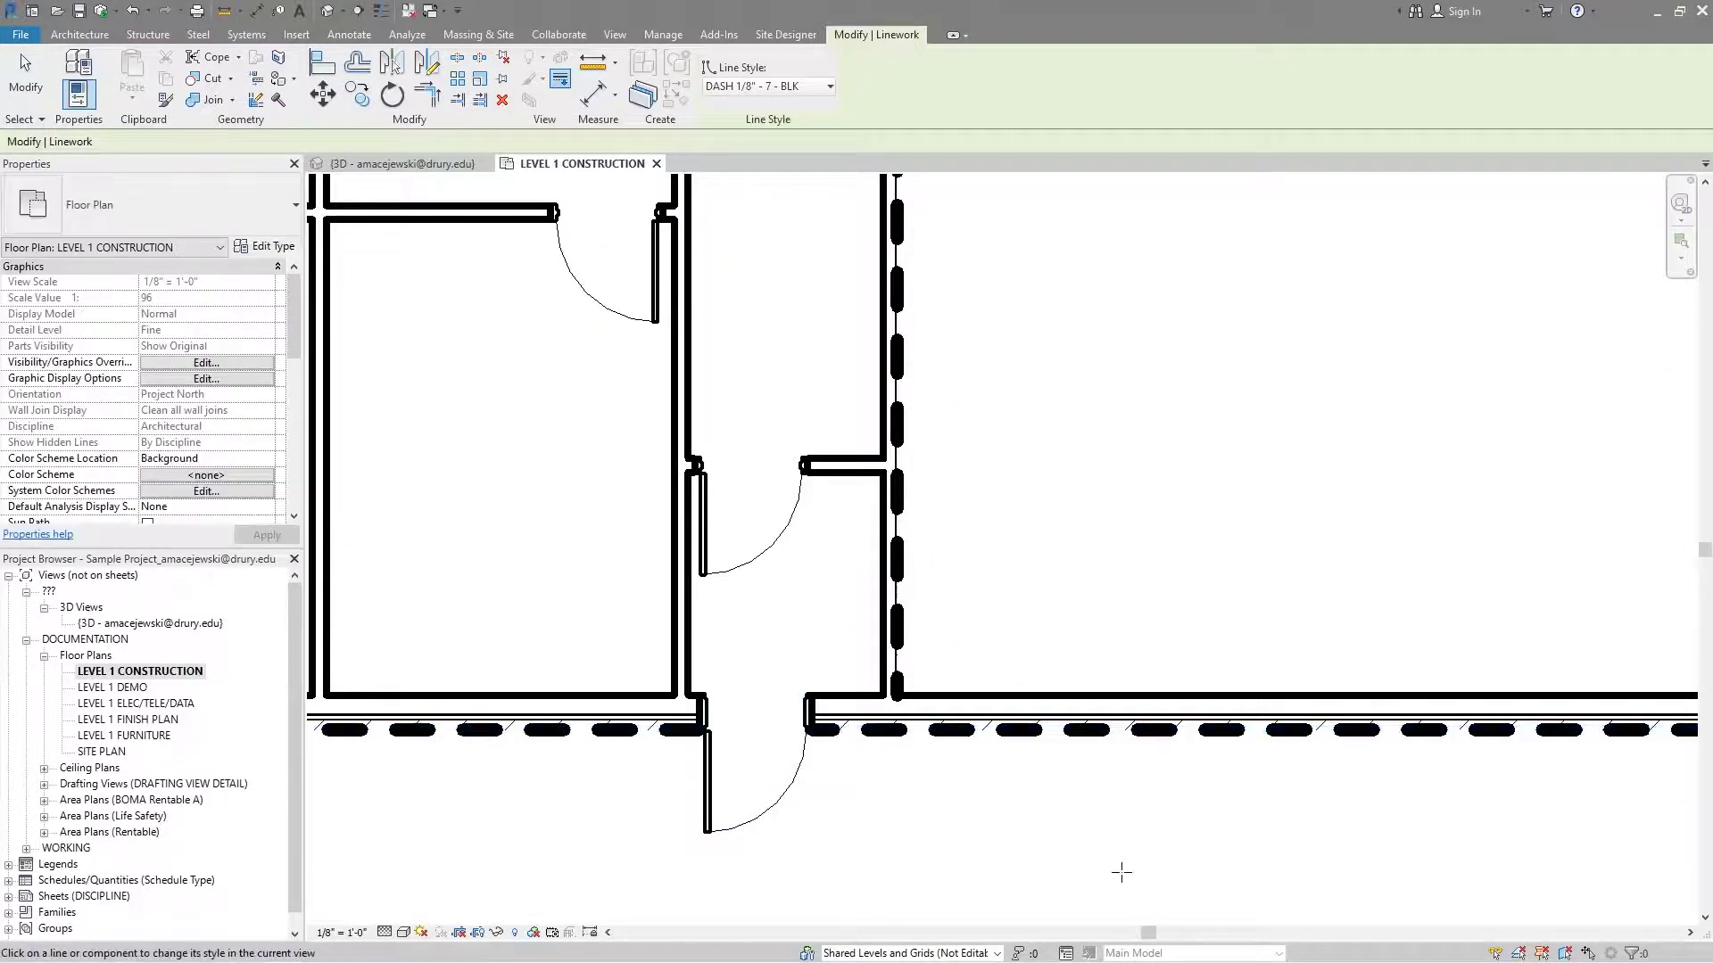
pyautogui.scroll(1, 888, 704)
pyautogui.scroll(3, 887, 705)
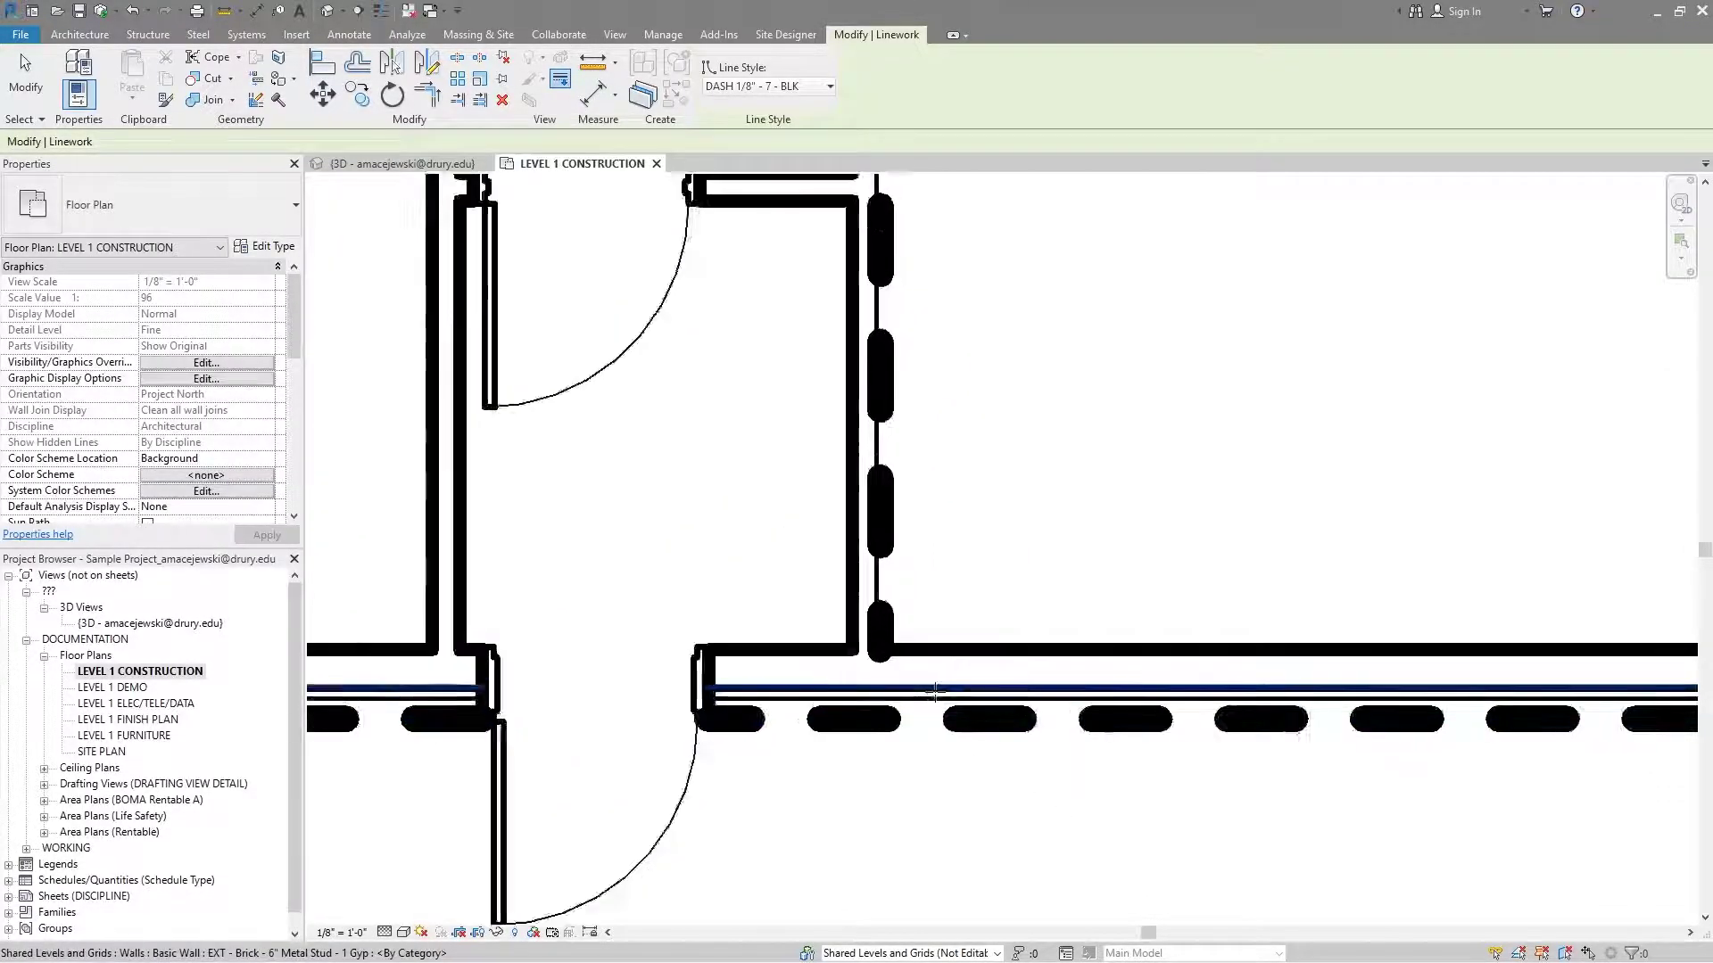
pyautogui.click(875, 704)
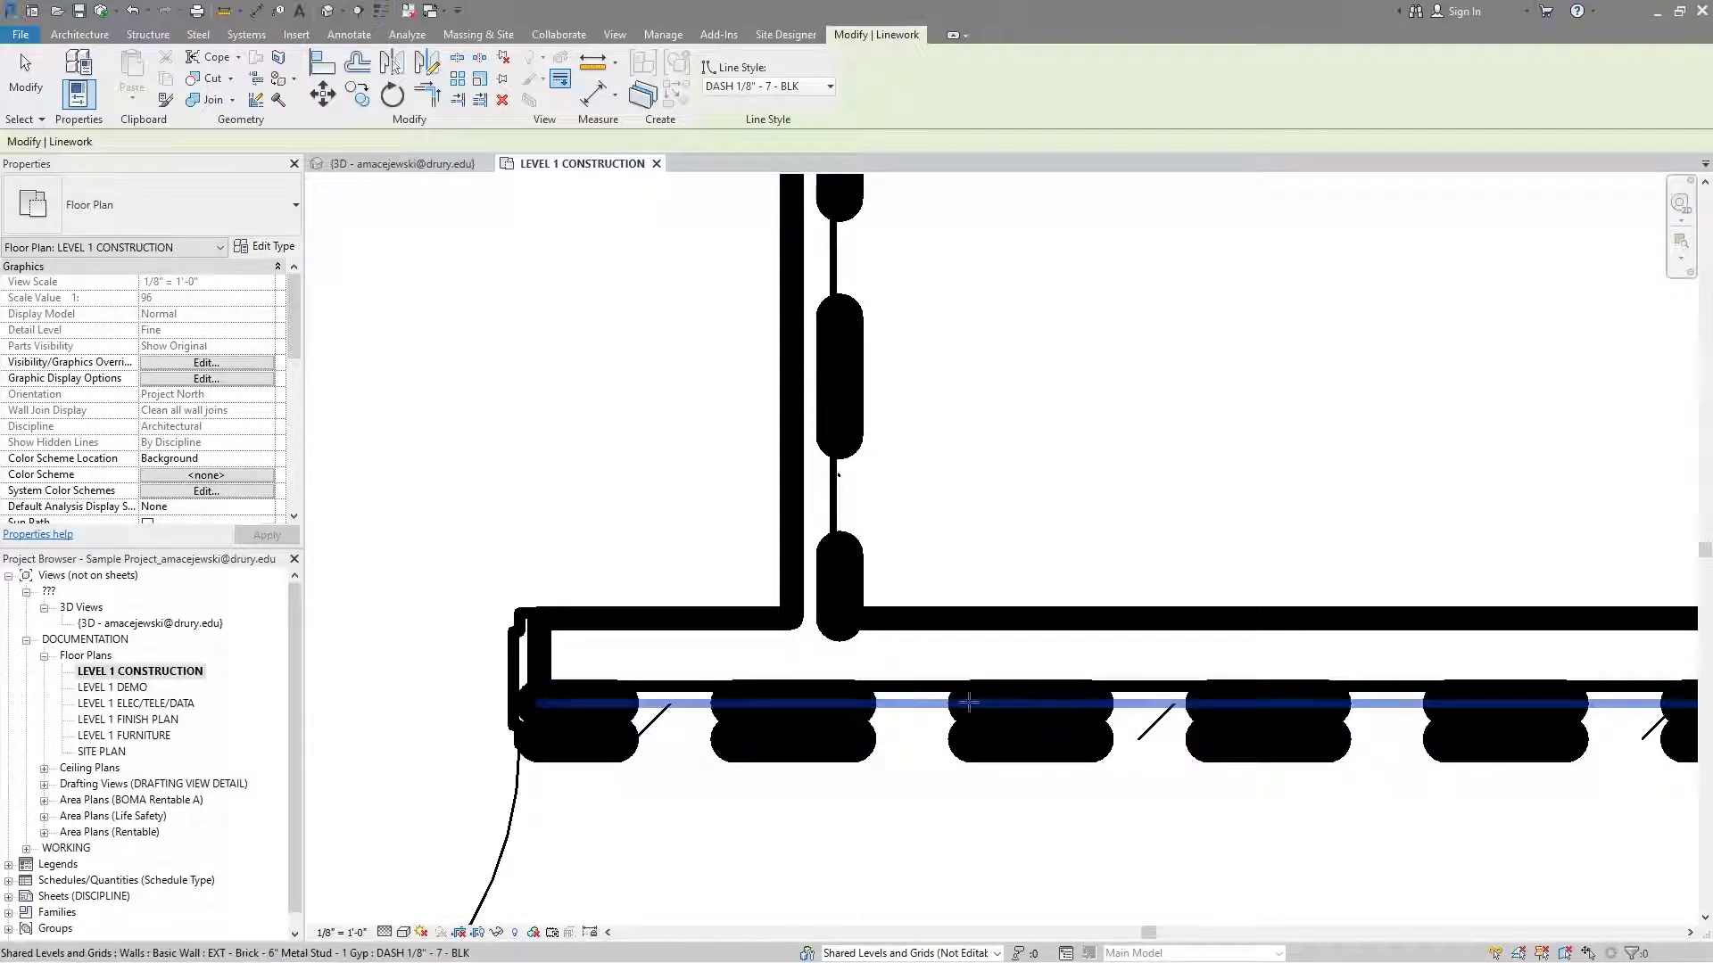
# Step: Restyle the lower and left vertical wall face lines as HIDDEN 1/16" - 3 - BLK
pyautogui.click(749, 86)
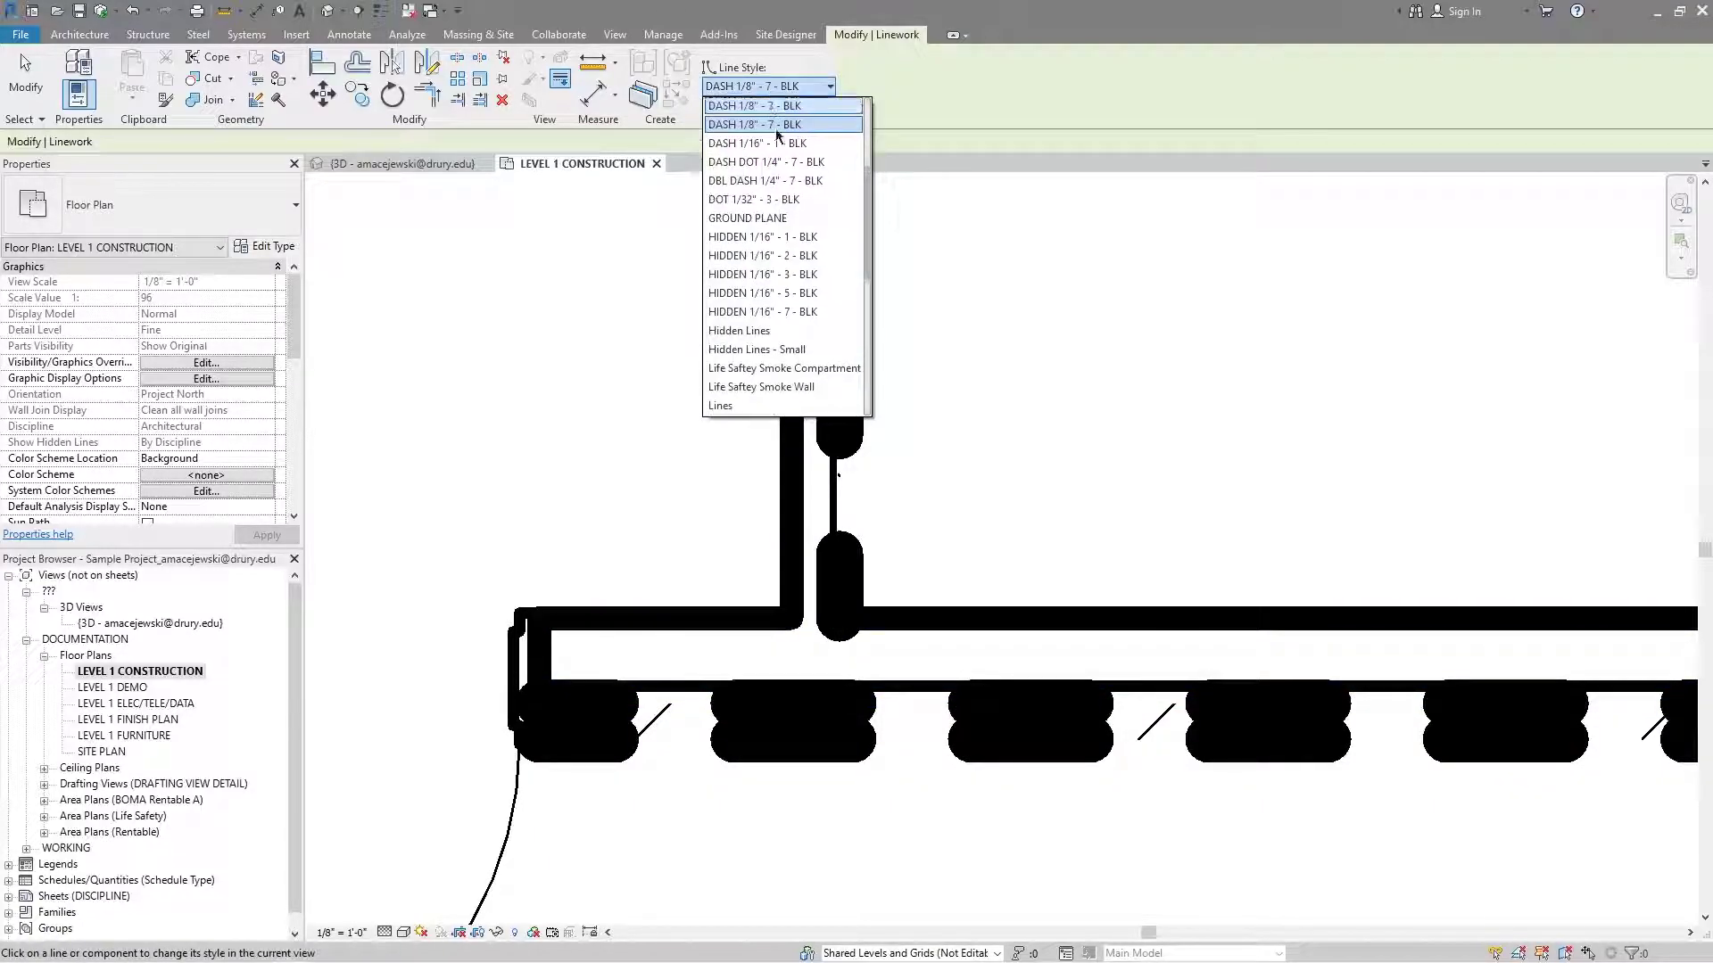
pyautogui.click(745, 509)
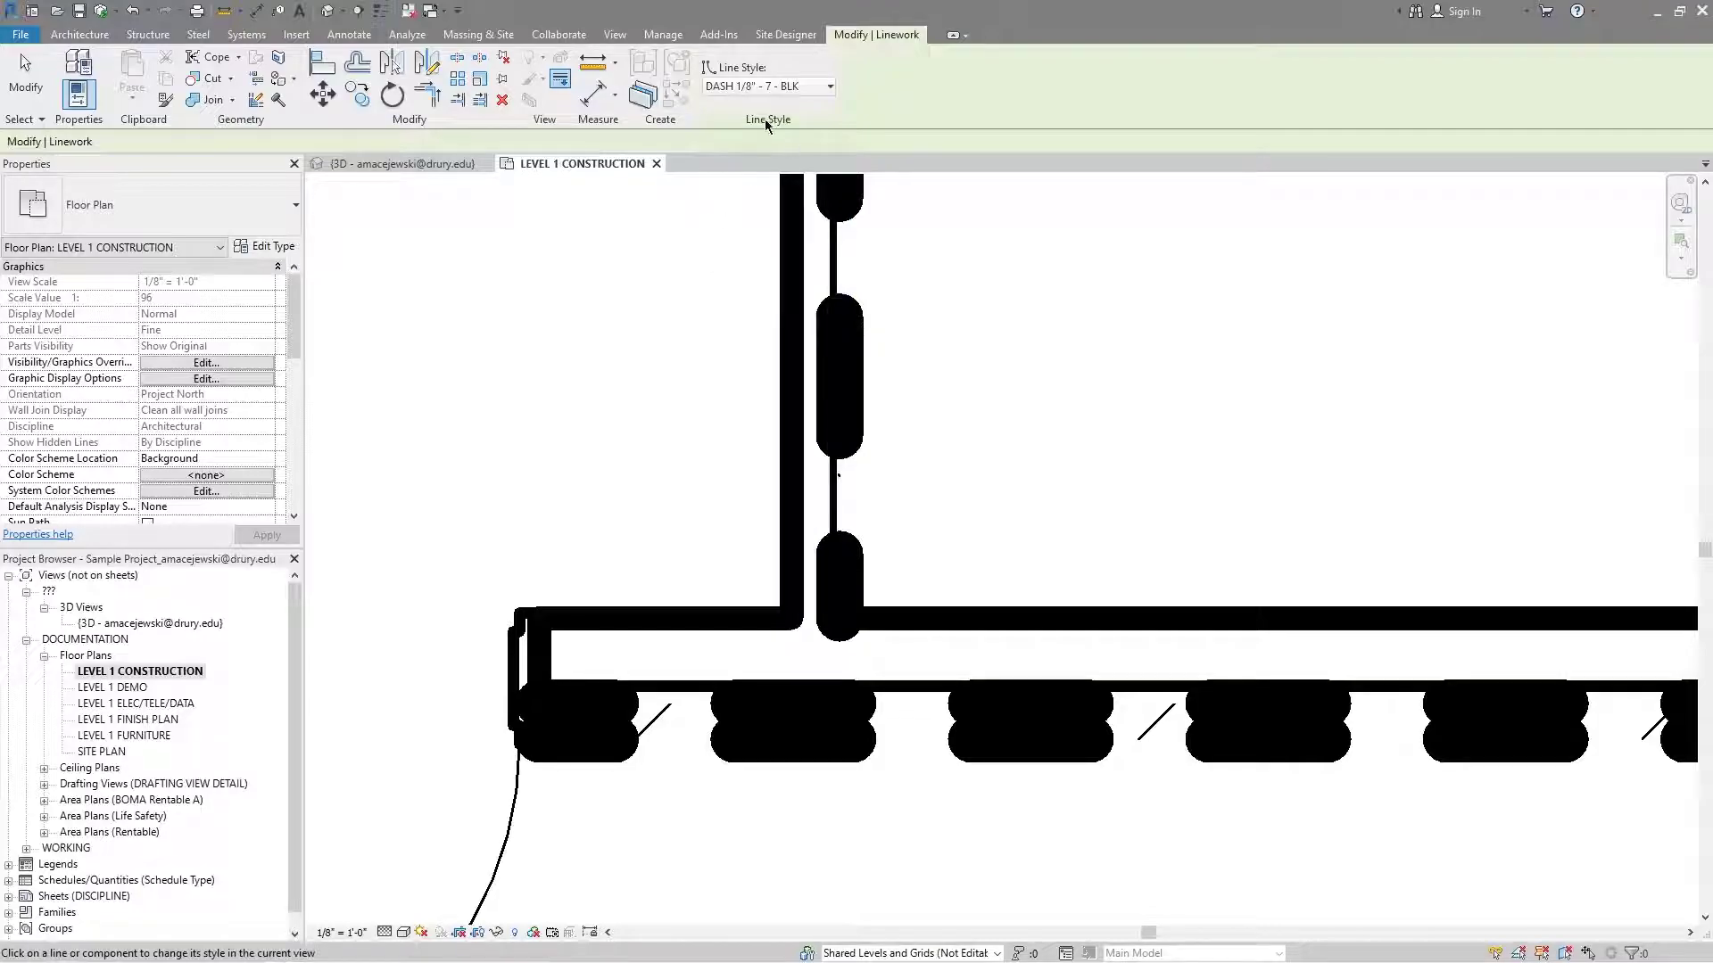
pyautogui.click(767, 86)
pyautogui.click(748, 275)
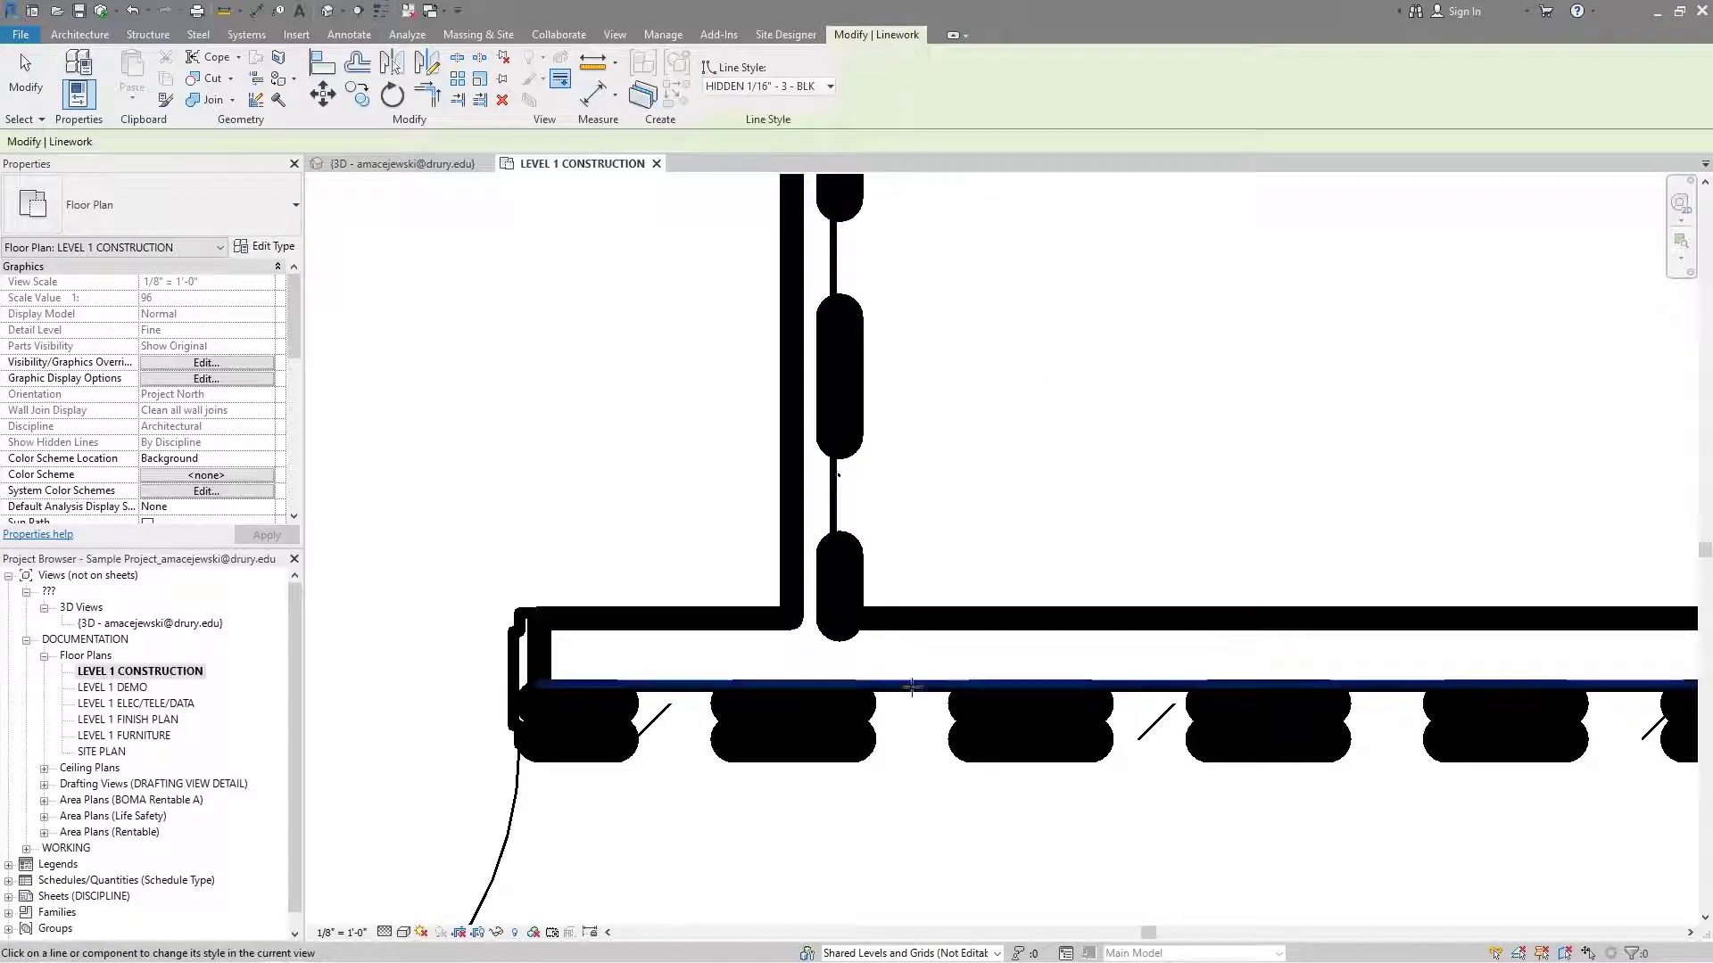
pyautogui.click(941, 643)
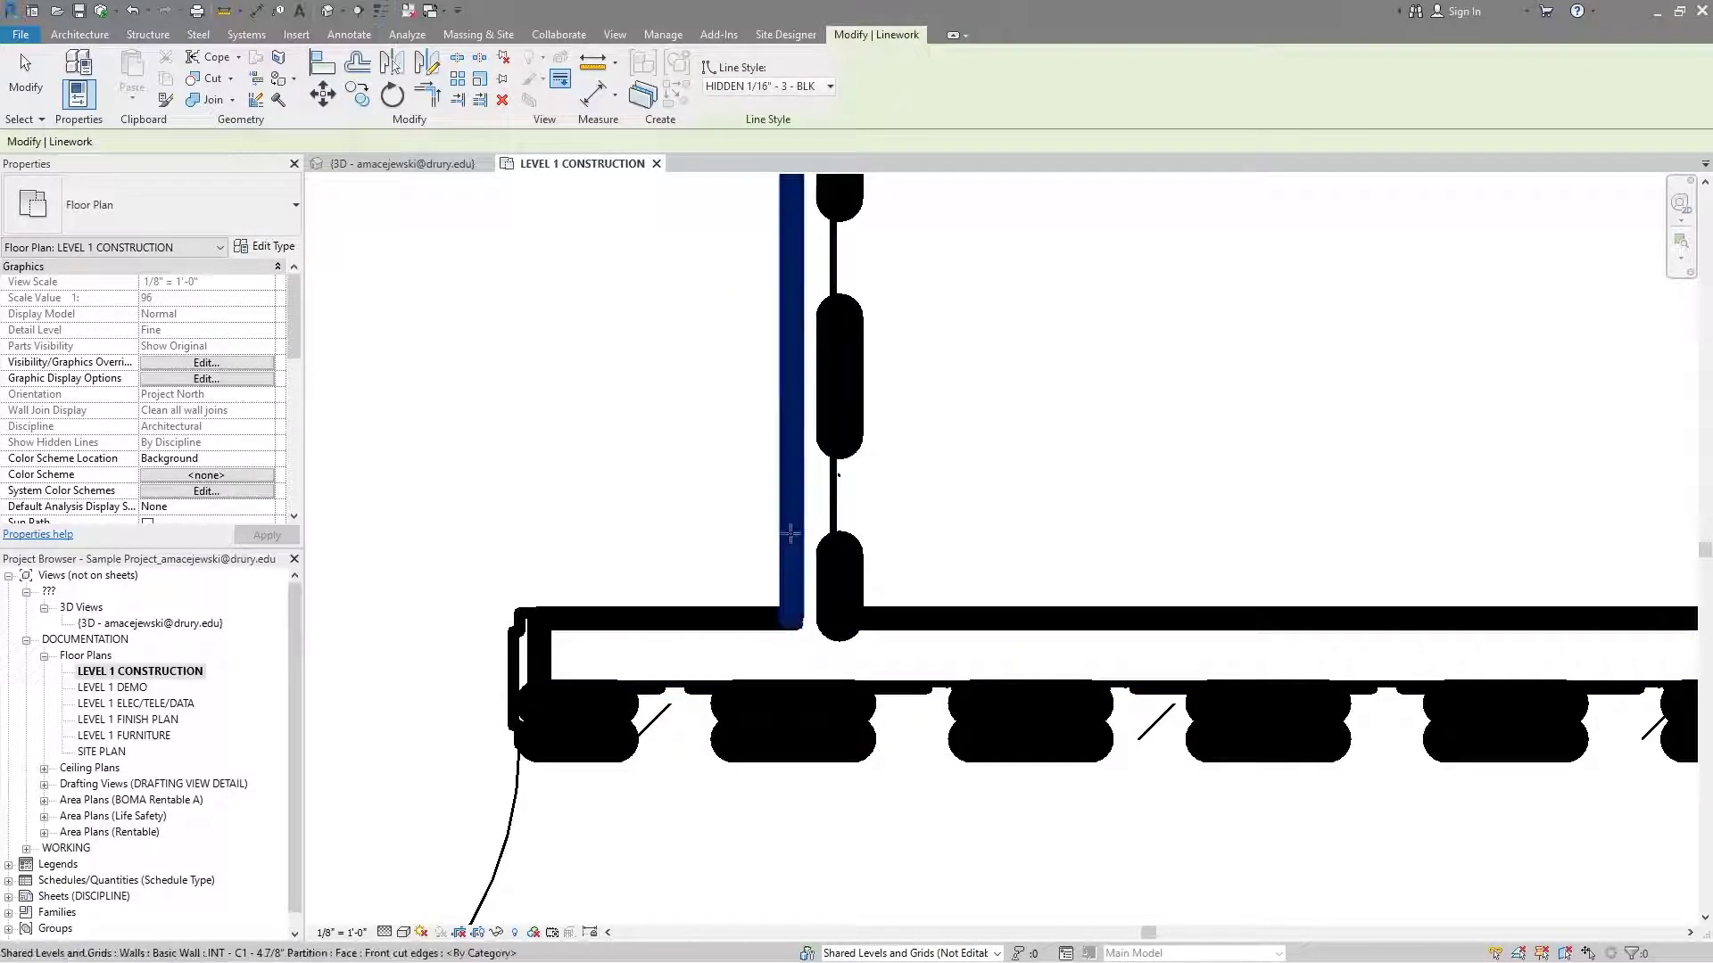
pyautogui.click(791, 535)
pyautogui.moveTo(919, 547); pyautogui.dragTo(931, 556, button='middle')
pyautogui.scroll(-4, 931, 556)
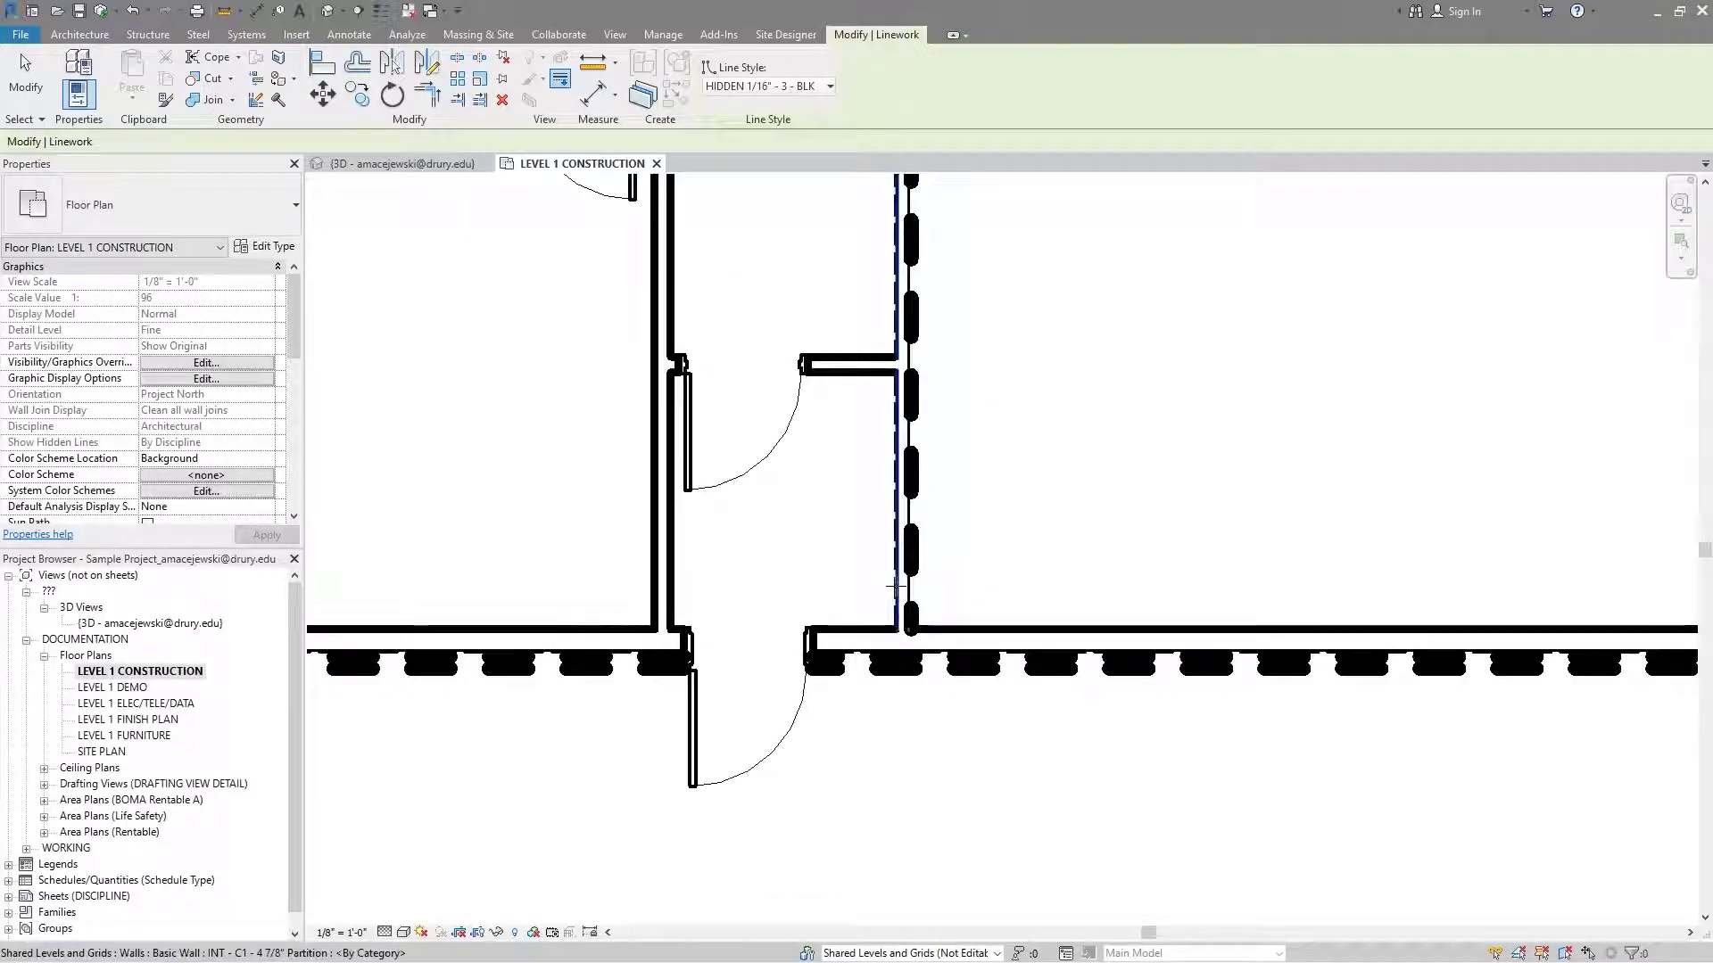
pyautogui.scroll(-3, 1143, 708)
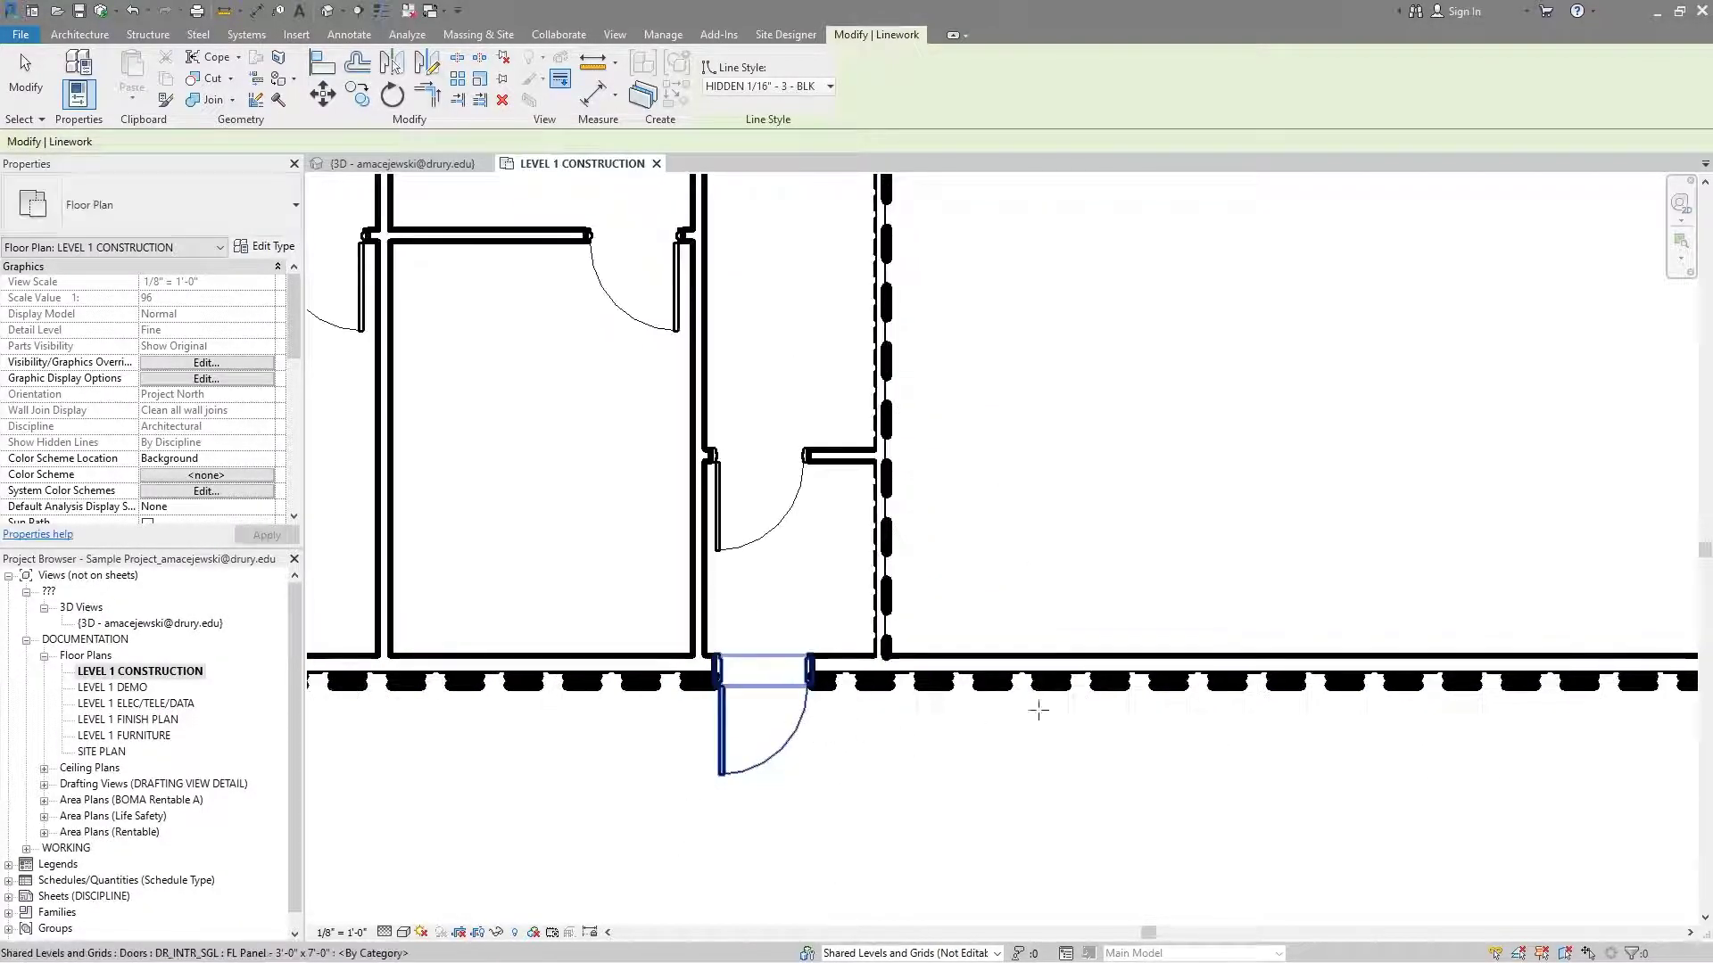
pyautogui.moveTo(982, 551); pyautogui.dragTo(959, 676, button='middle')
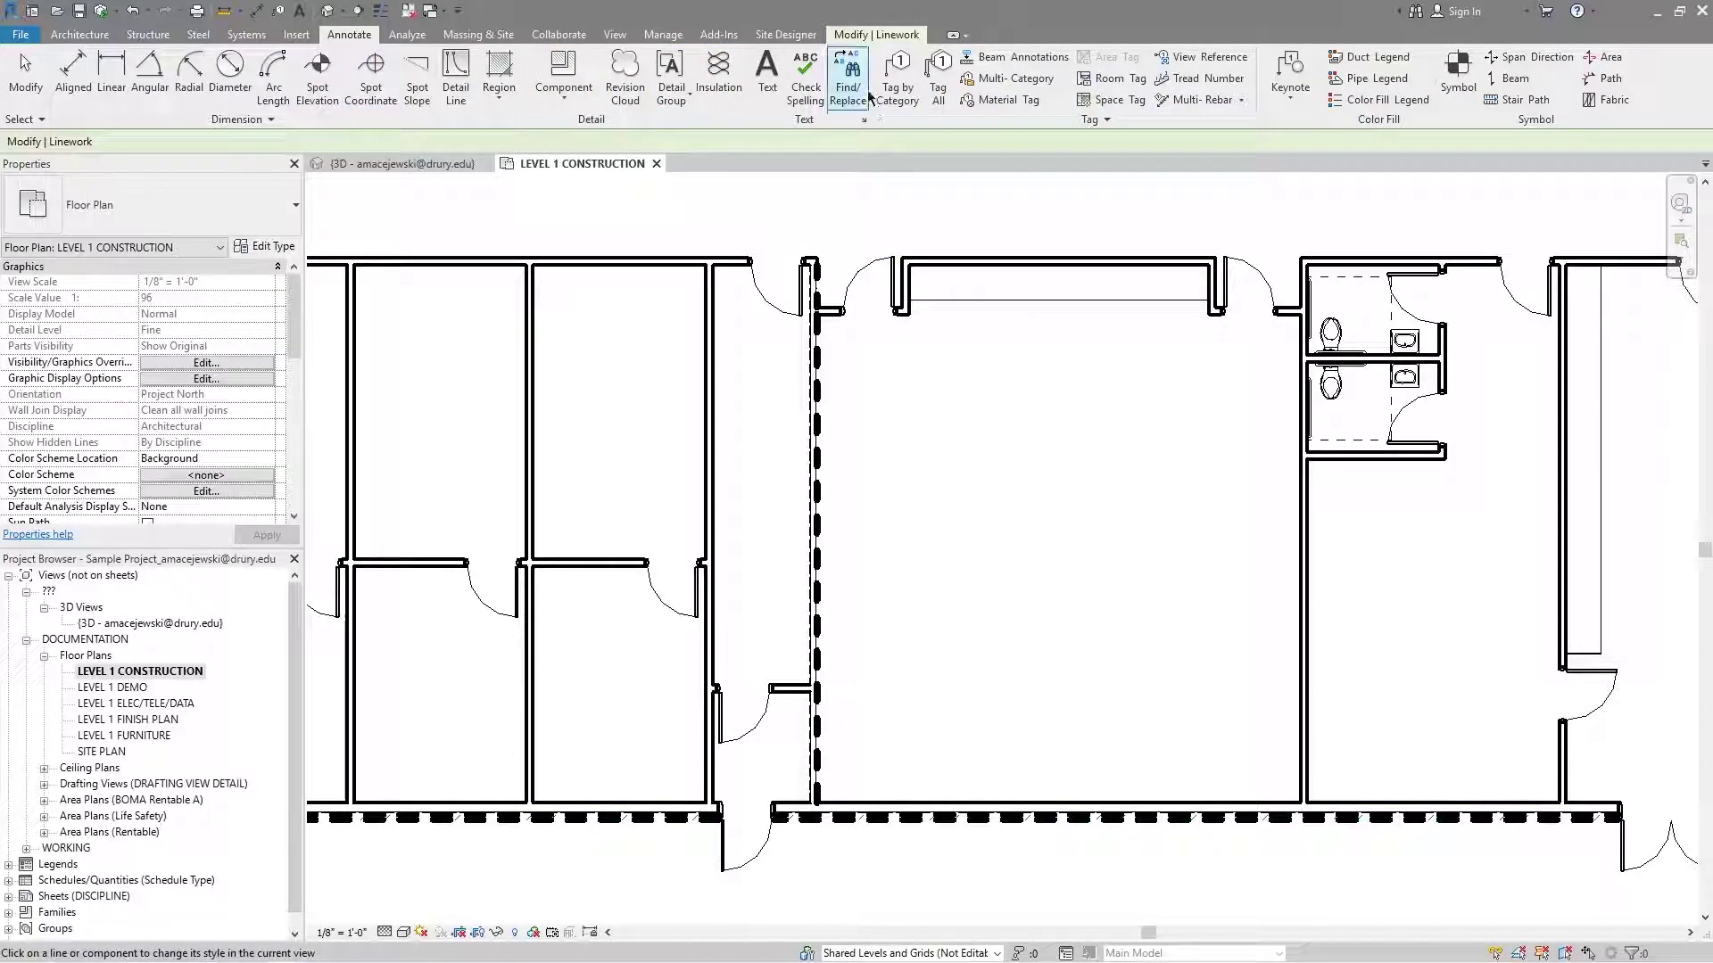
pyautogui.click(877, 34)
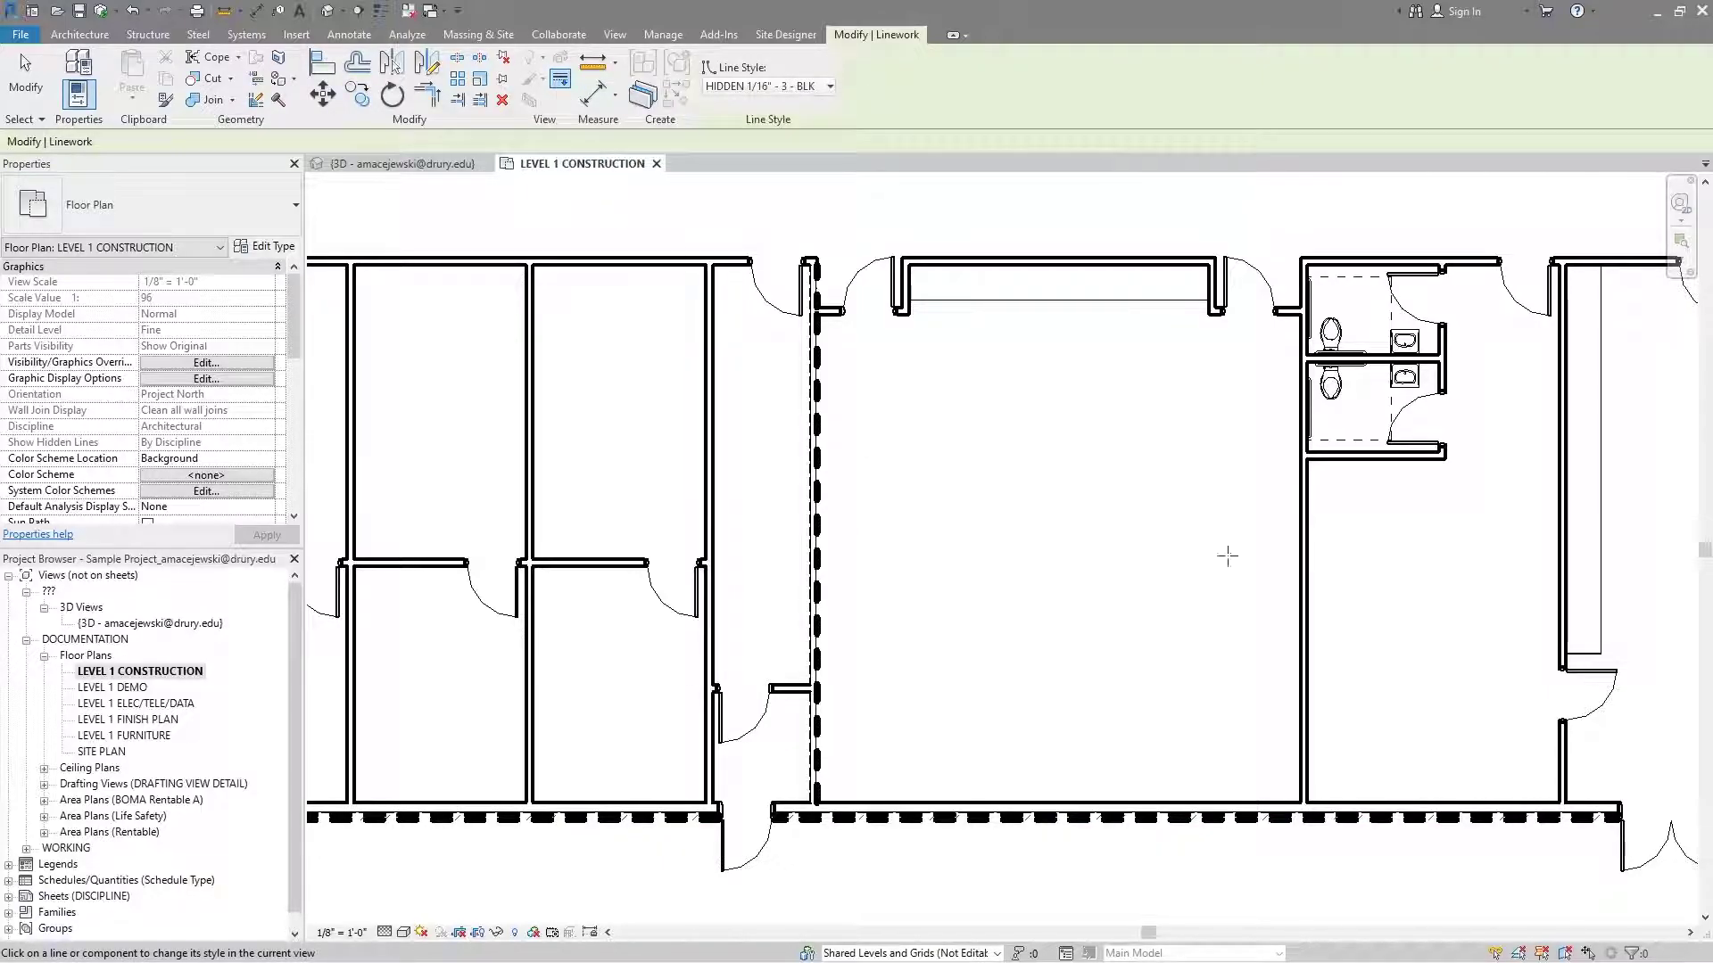
# Step: Make the thin line in the upper room hidden-dashed
pyautogui.scroll(4, 1246, 467)
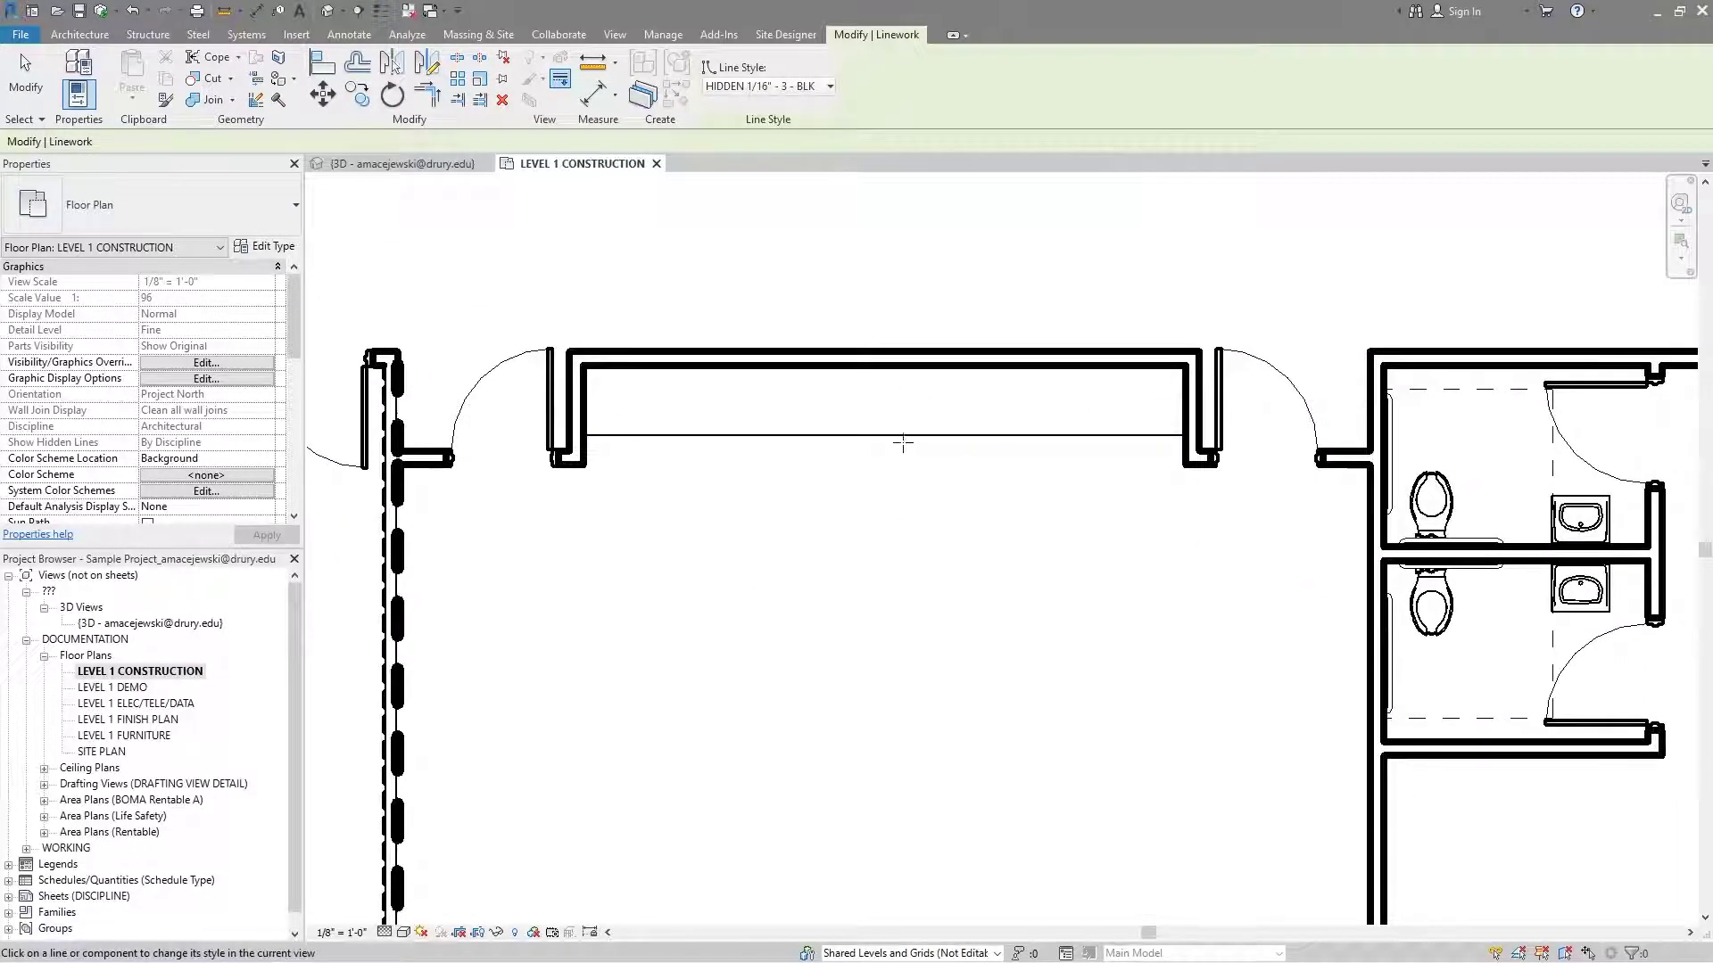
pyautogui.click(901, 438)
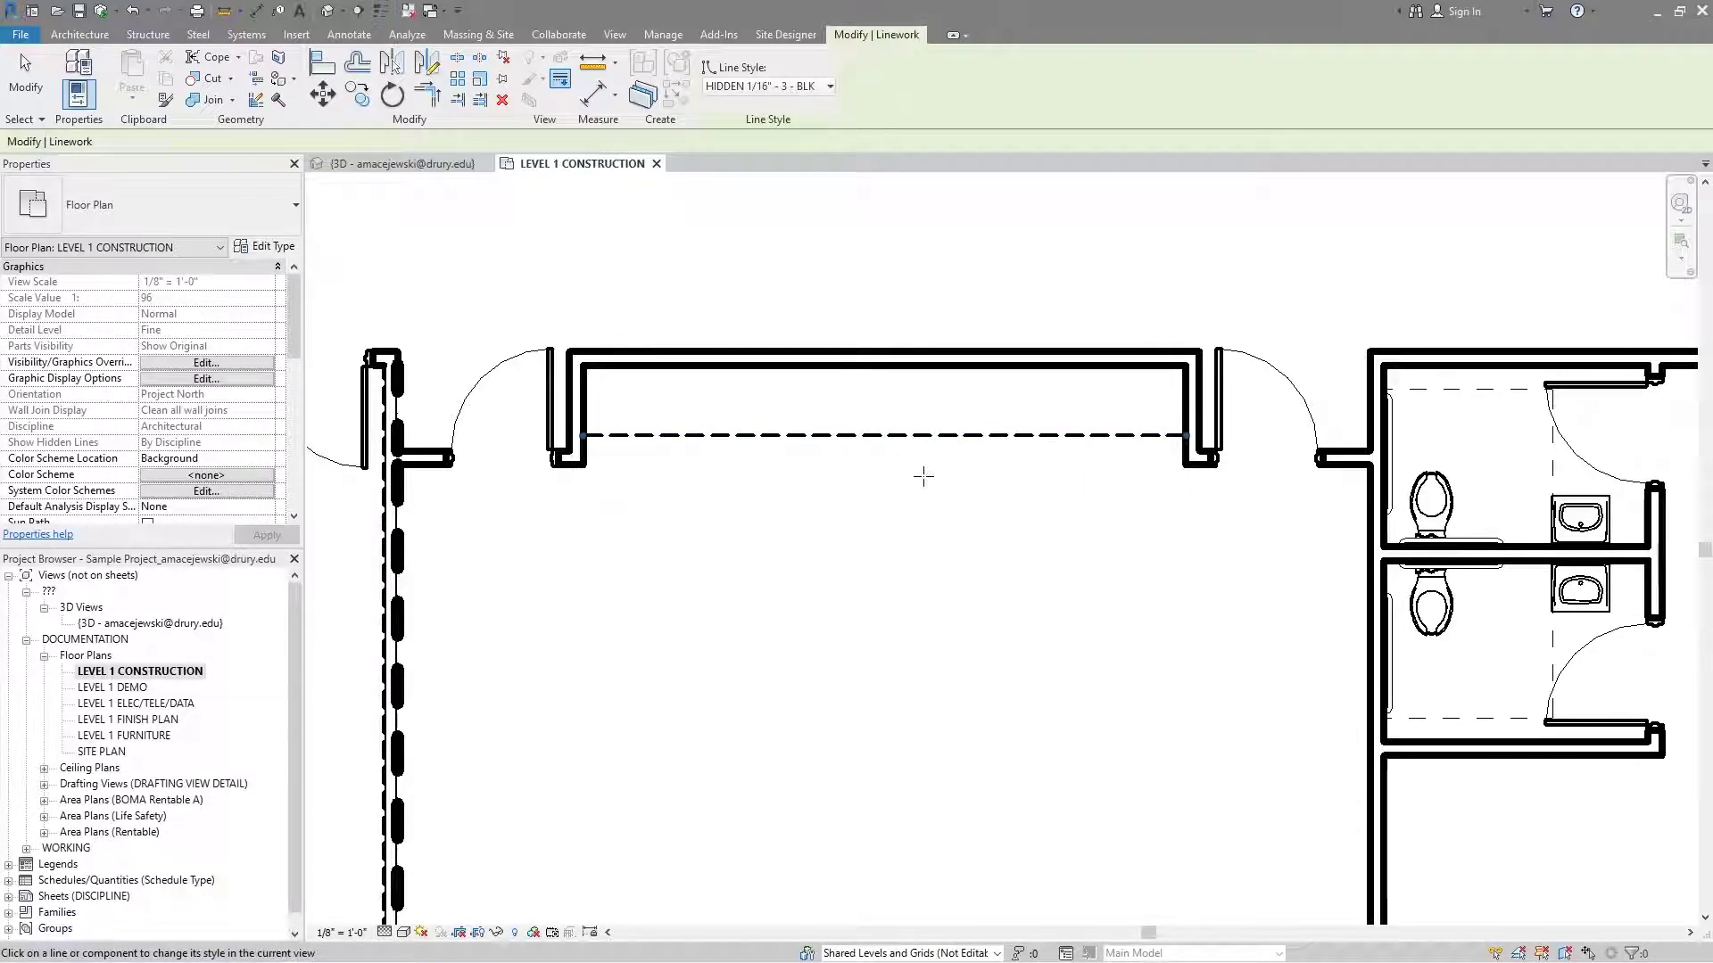
pyautogui.scroll(-4, 920, 444)
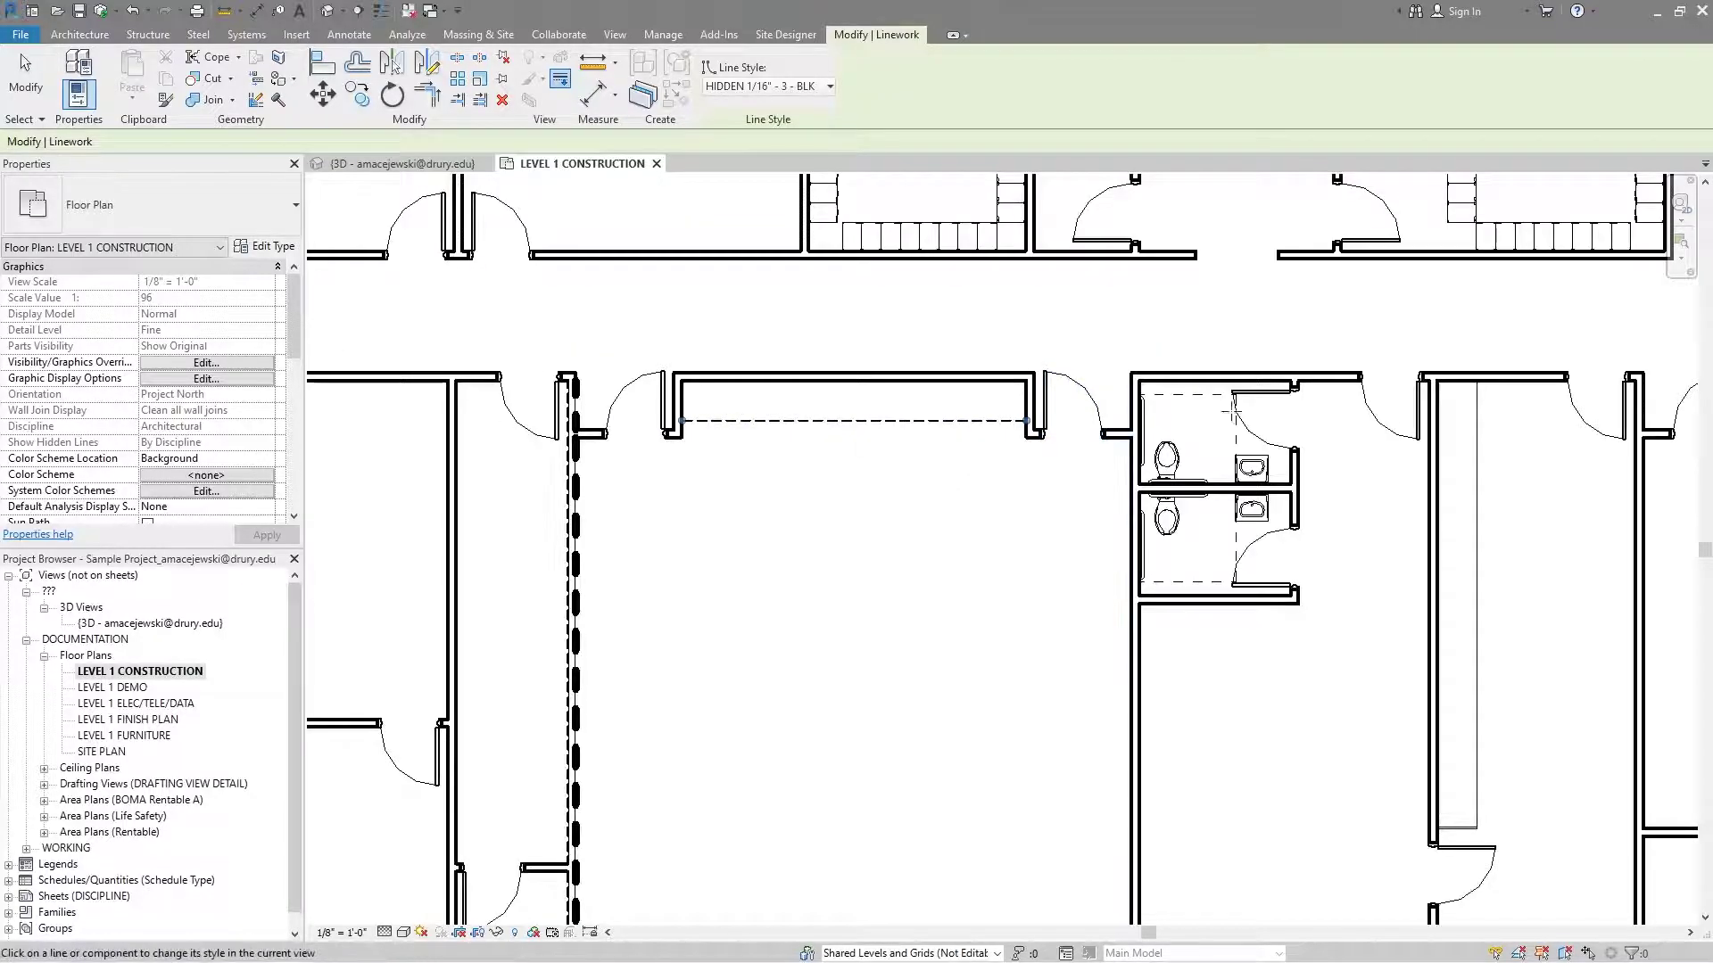
# Step: Apply SMOKE BARRIERS to both corridor wall lines and the two restroom wall lines
pyautogui.click(813, 86)
pyautogui.scroll(-3, 758, 285)
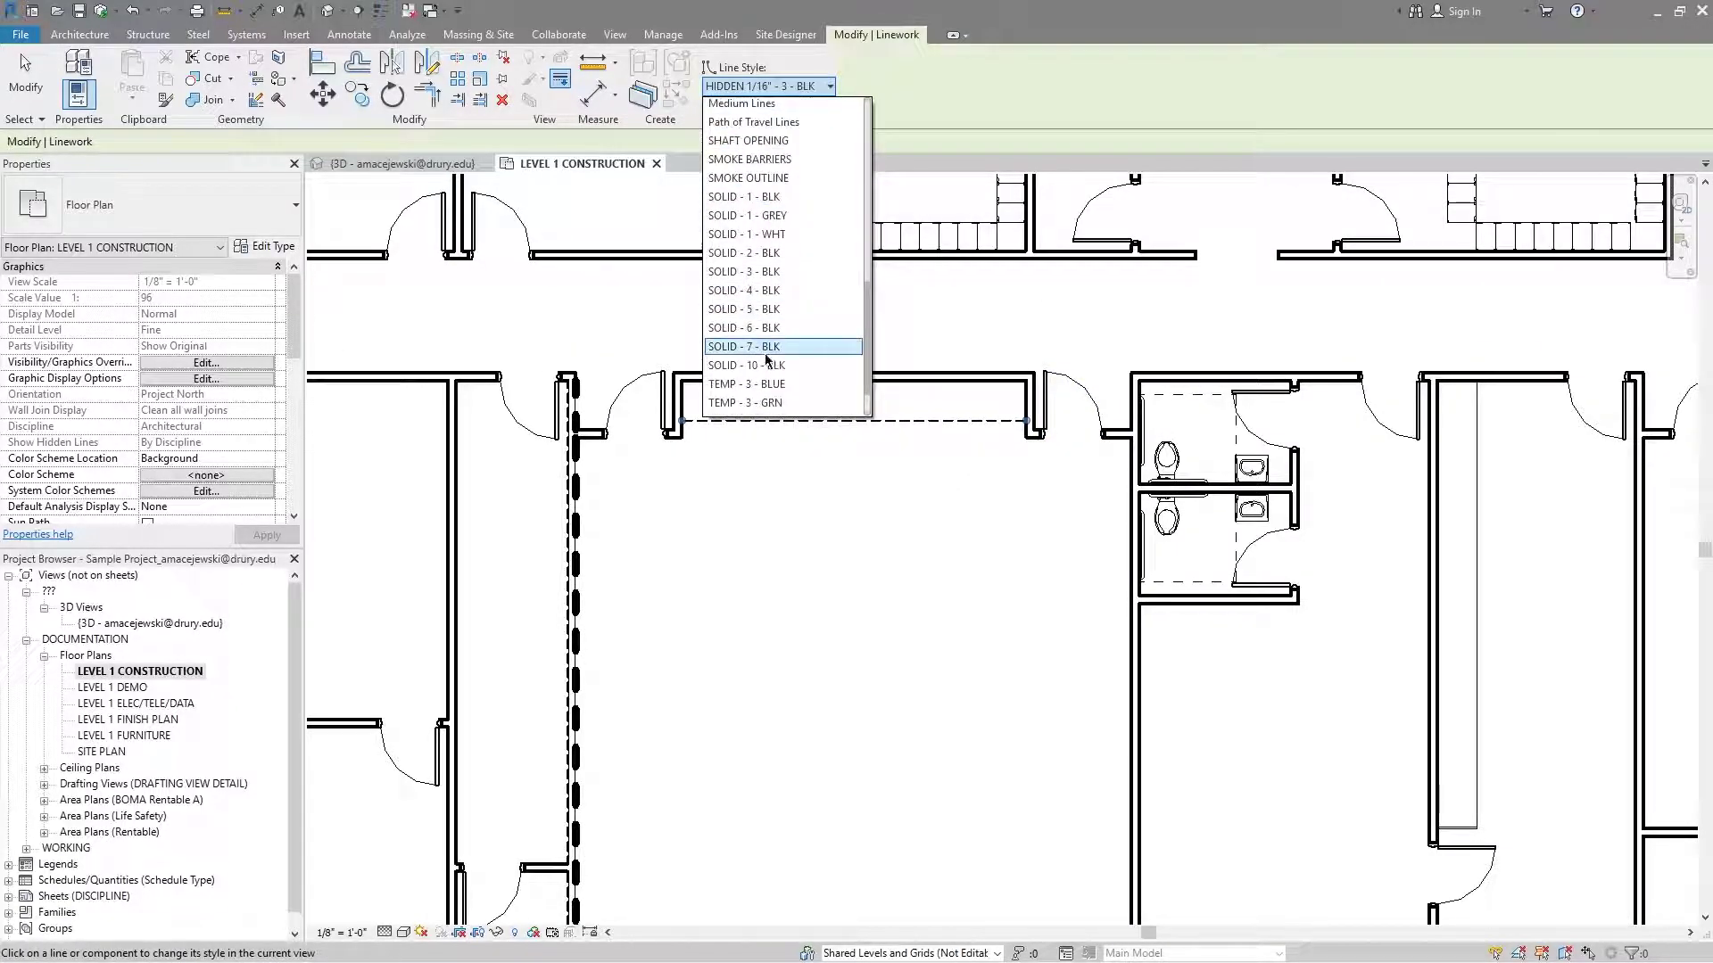
pyautogui.click(752, 160)
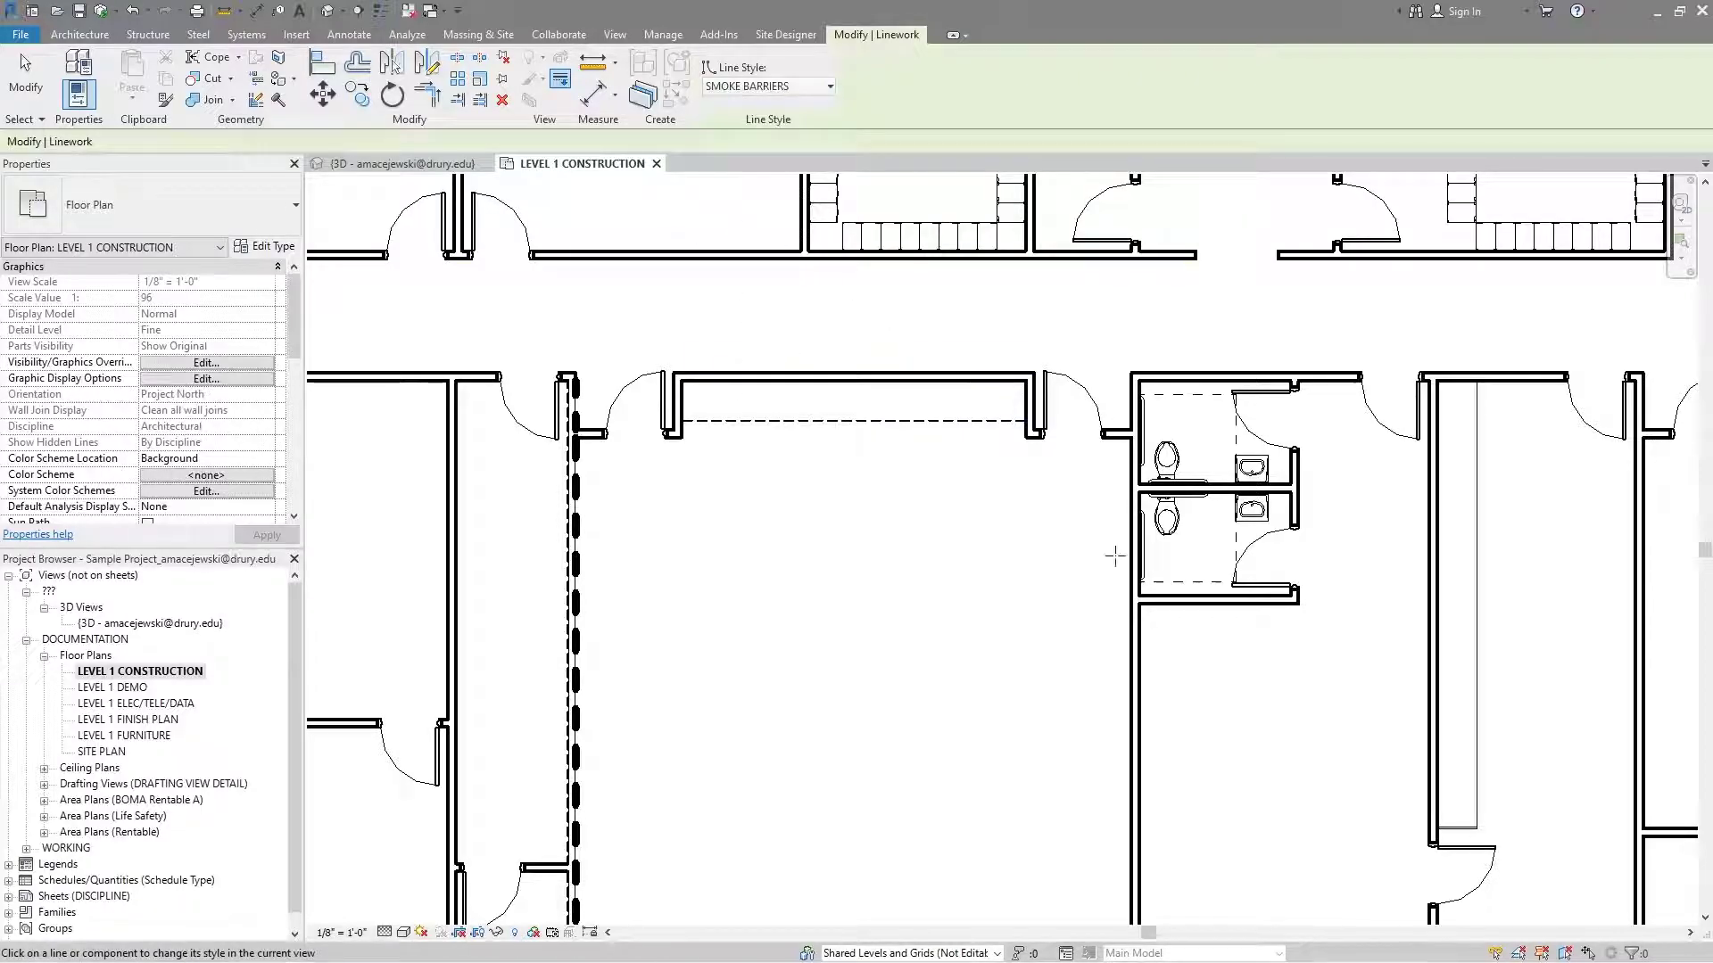
pyautogui.scroll(3, 1166, 566)
pyautogui.click(1190, 634)
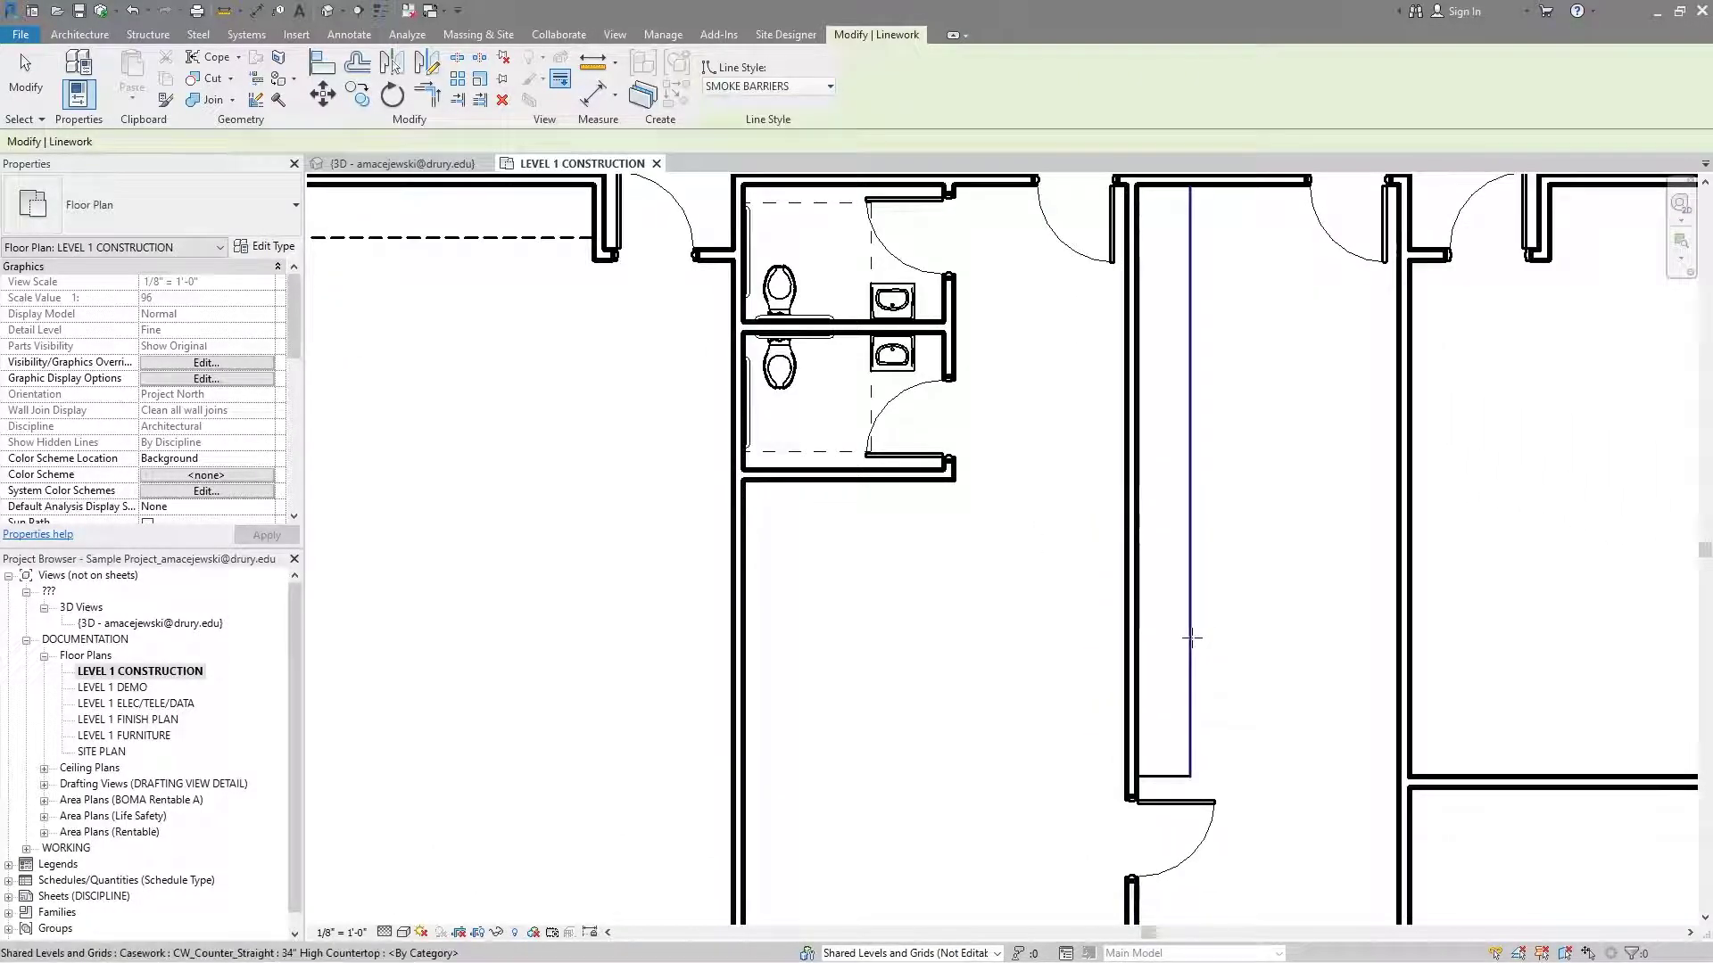
pyautogui.click(1128, 648)
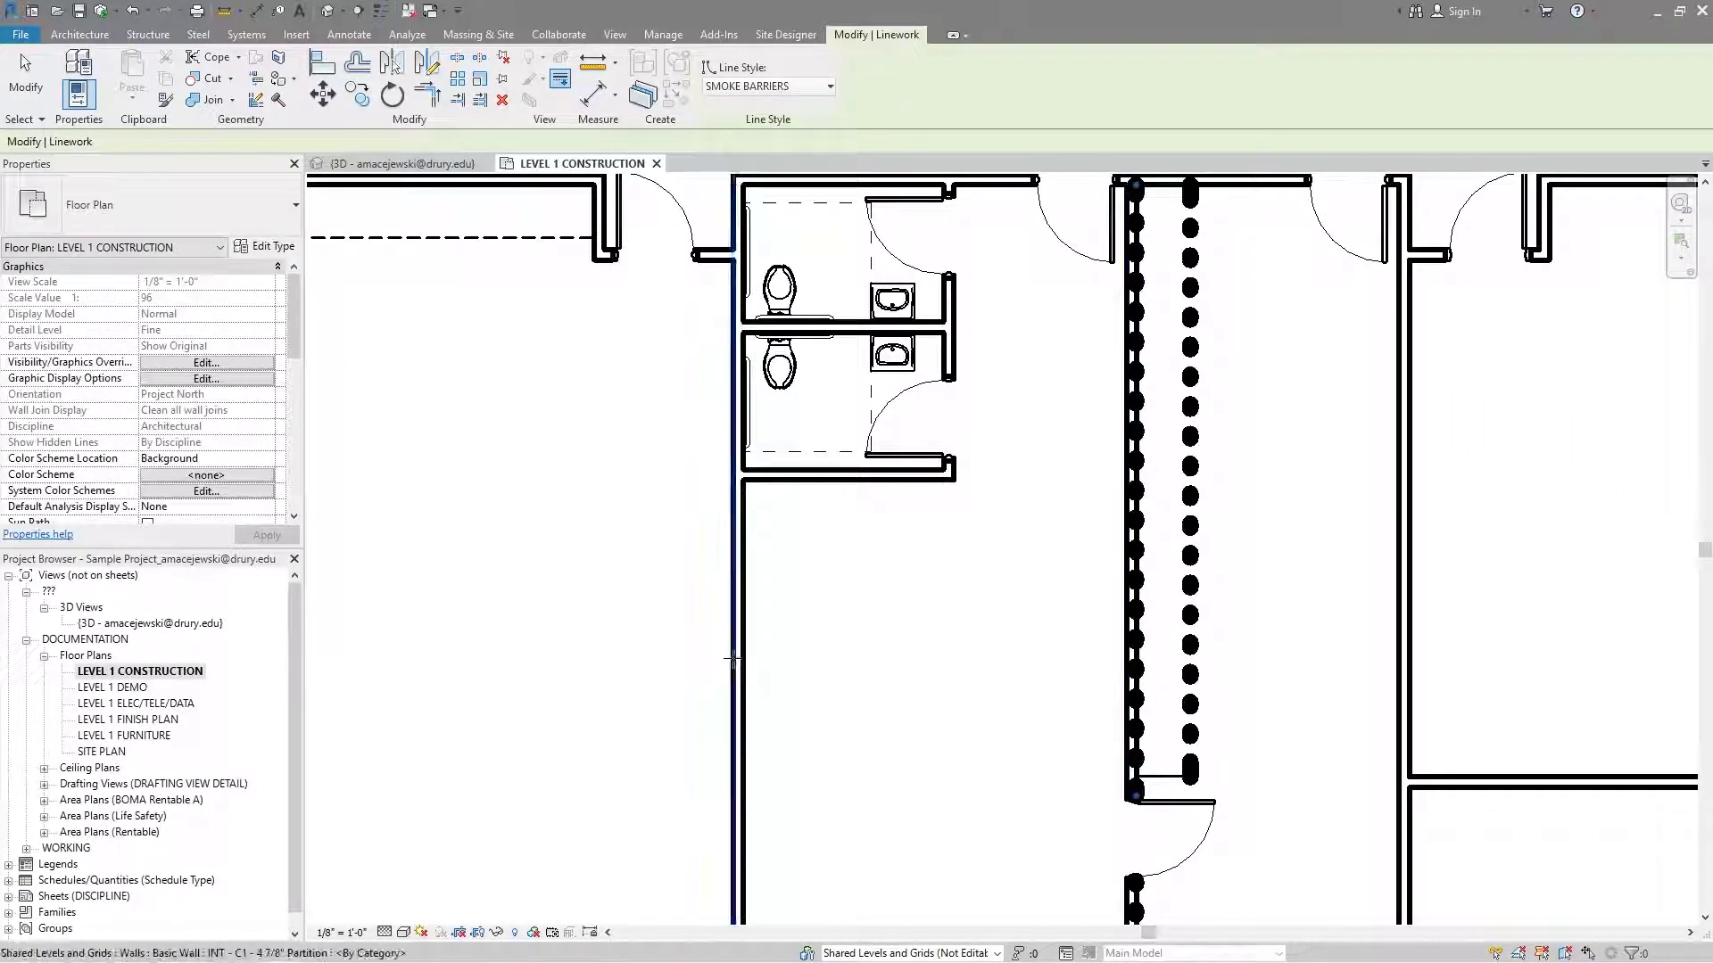
pyautogui.click(738, 553)
pyautogui.click(799, 483)
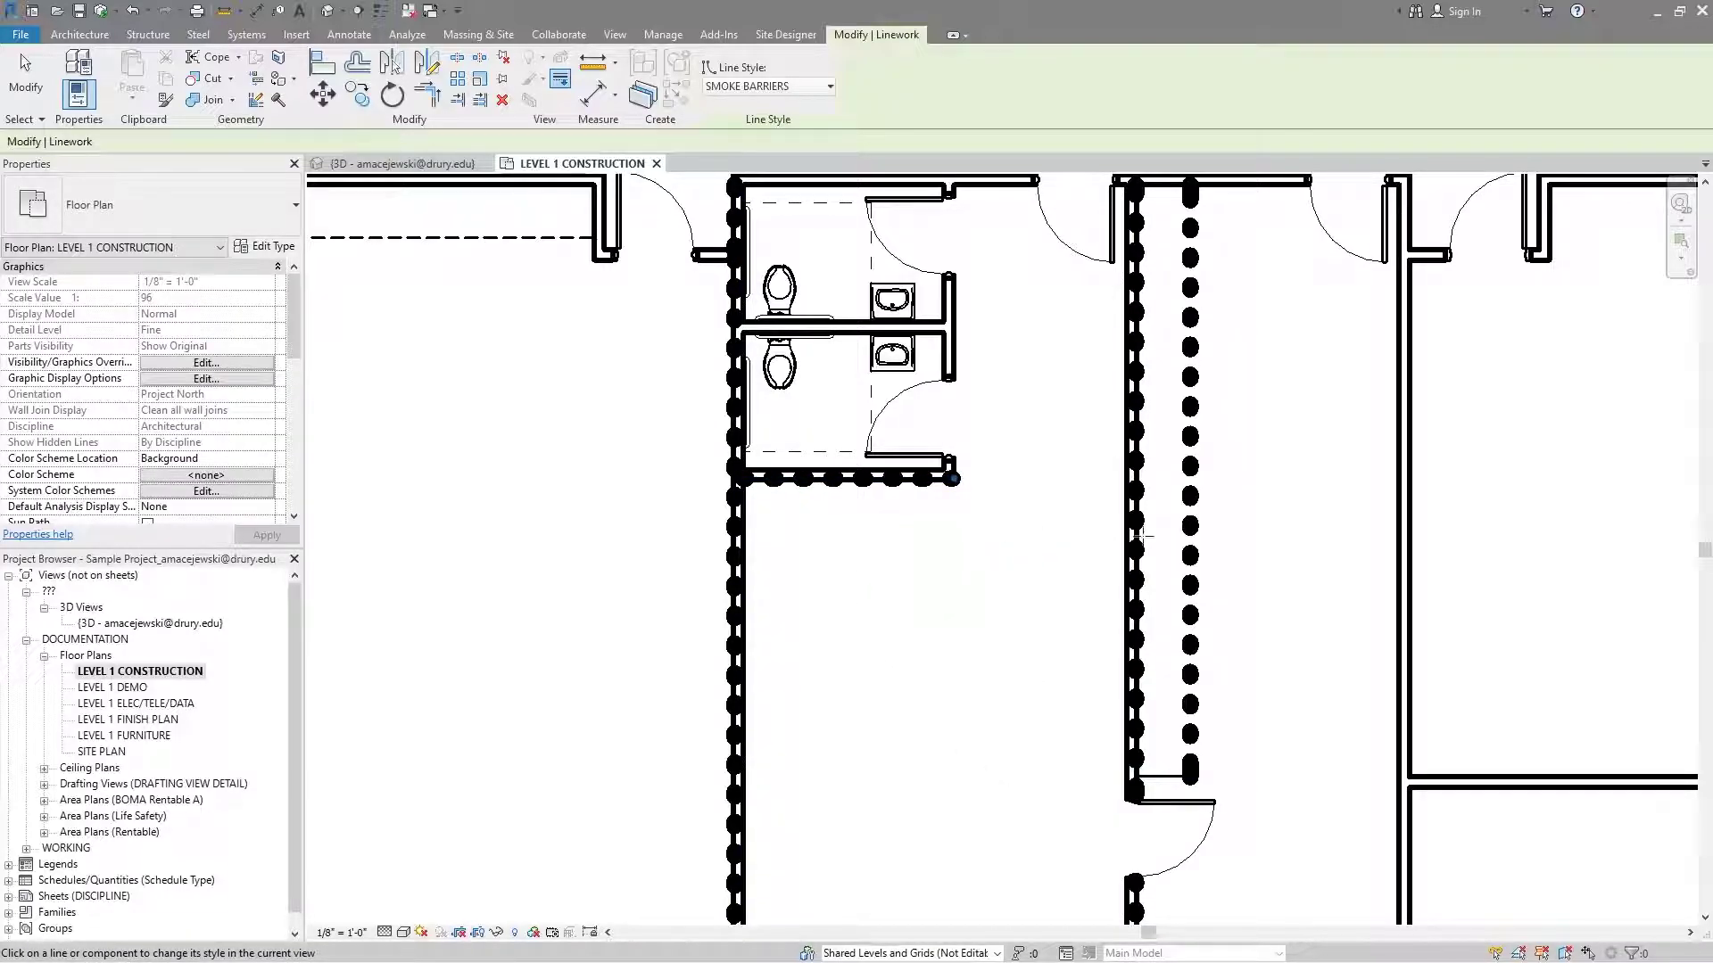
pyautogui.scroll(-5, 1080, 558)
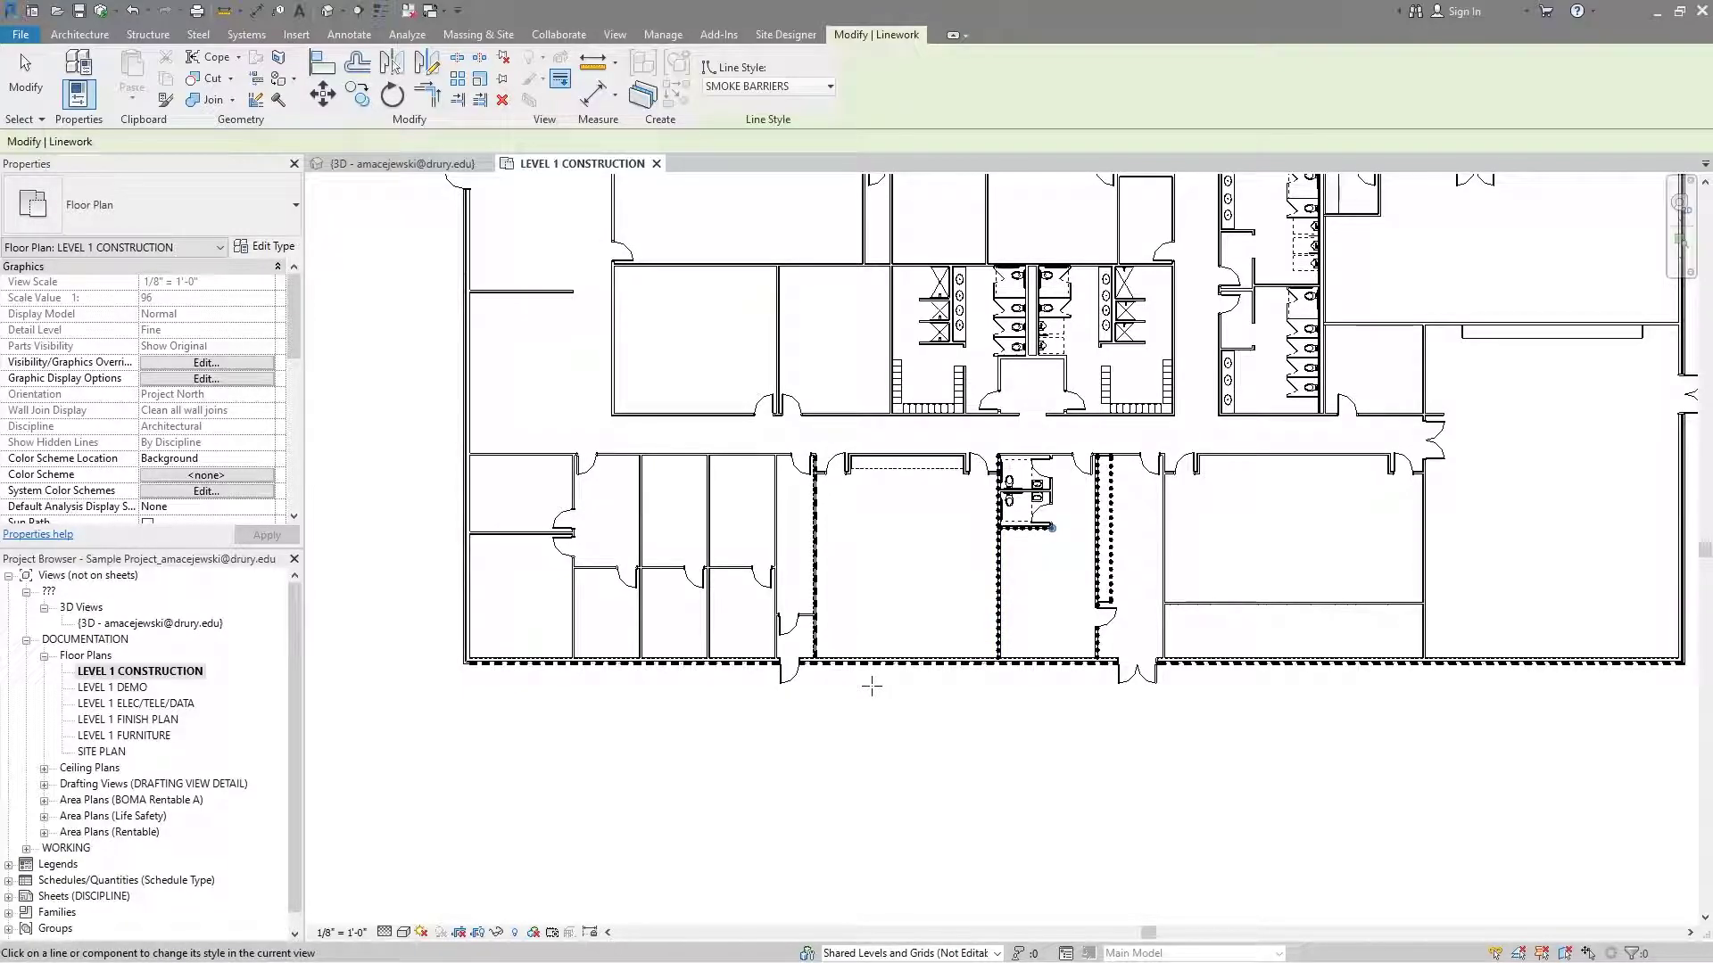
# Step: With Thin Lines on, restyle one exterior wall edge as SMOKE BARRIERS, then toggle Thin Lines again
pyautogui.scroll(4, 887, 593)
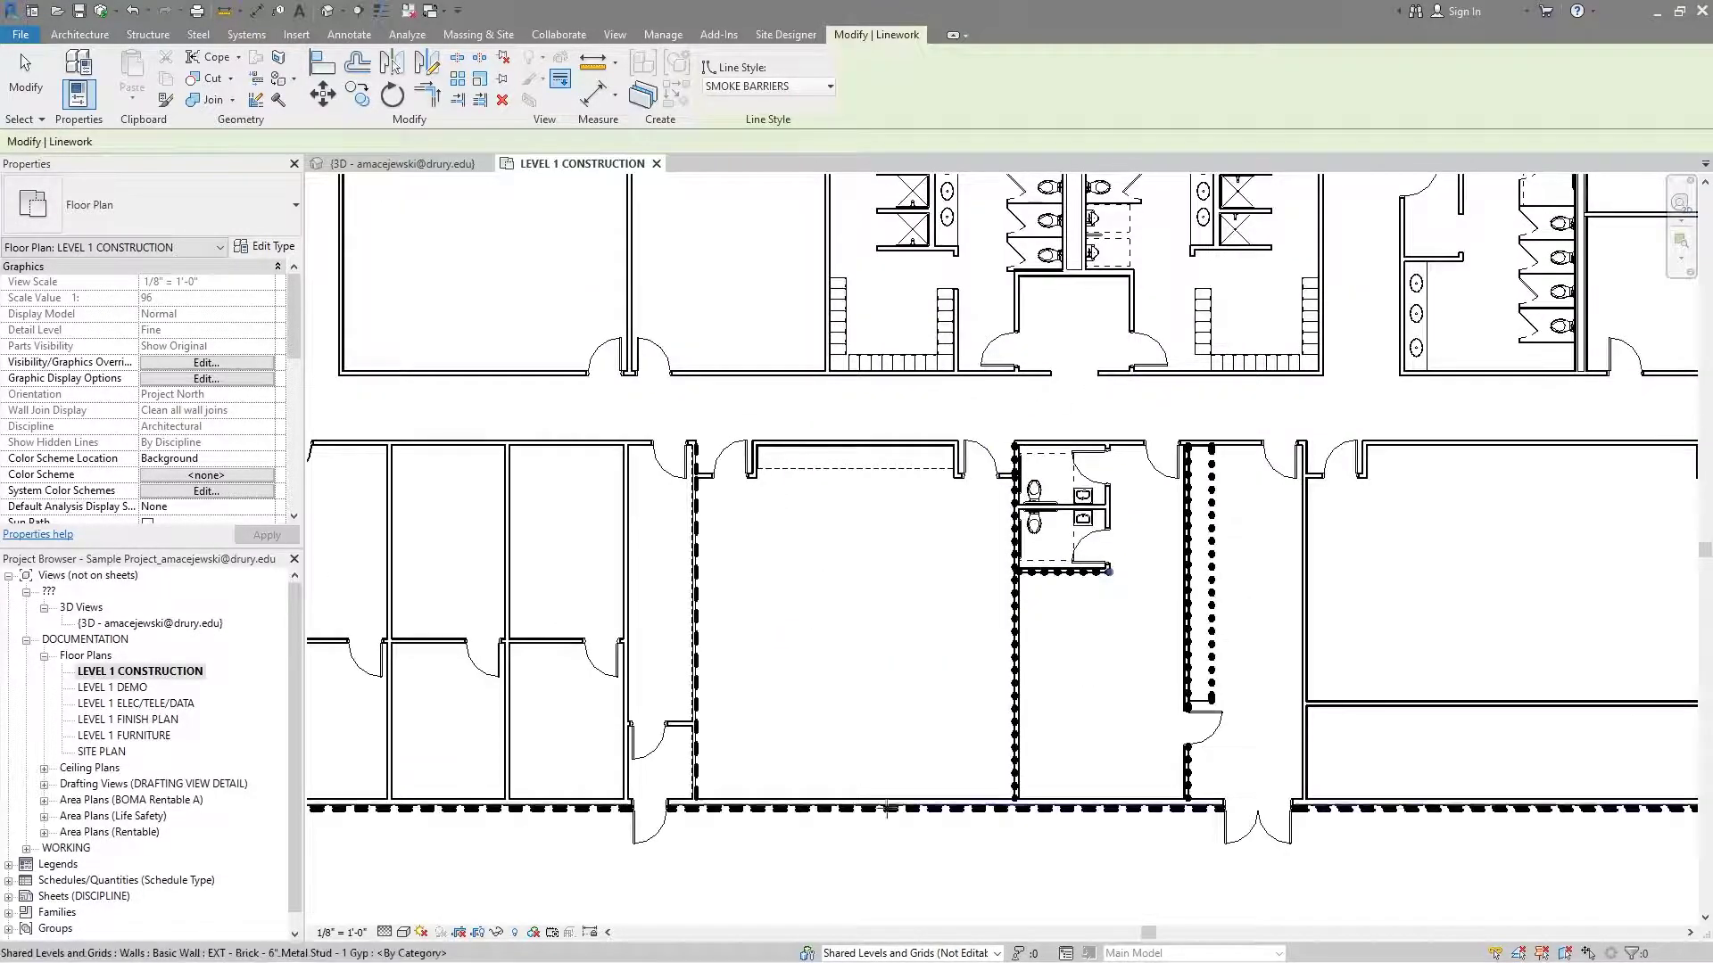
pyautogui.moveTo(1092, 816); pyautogui.dragTo(1180, 680, button='middle')
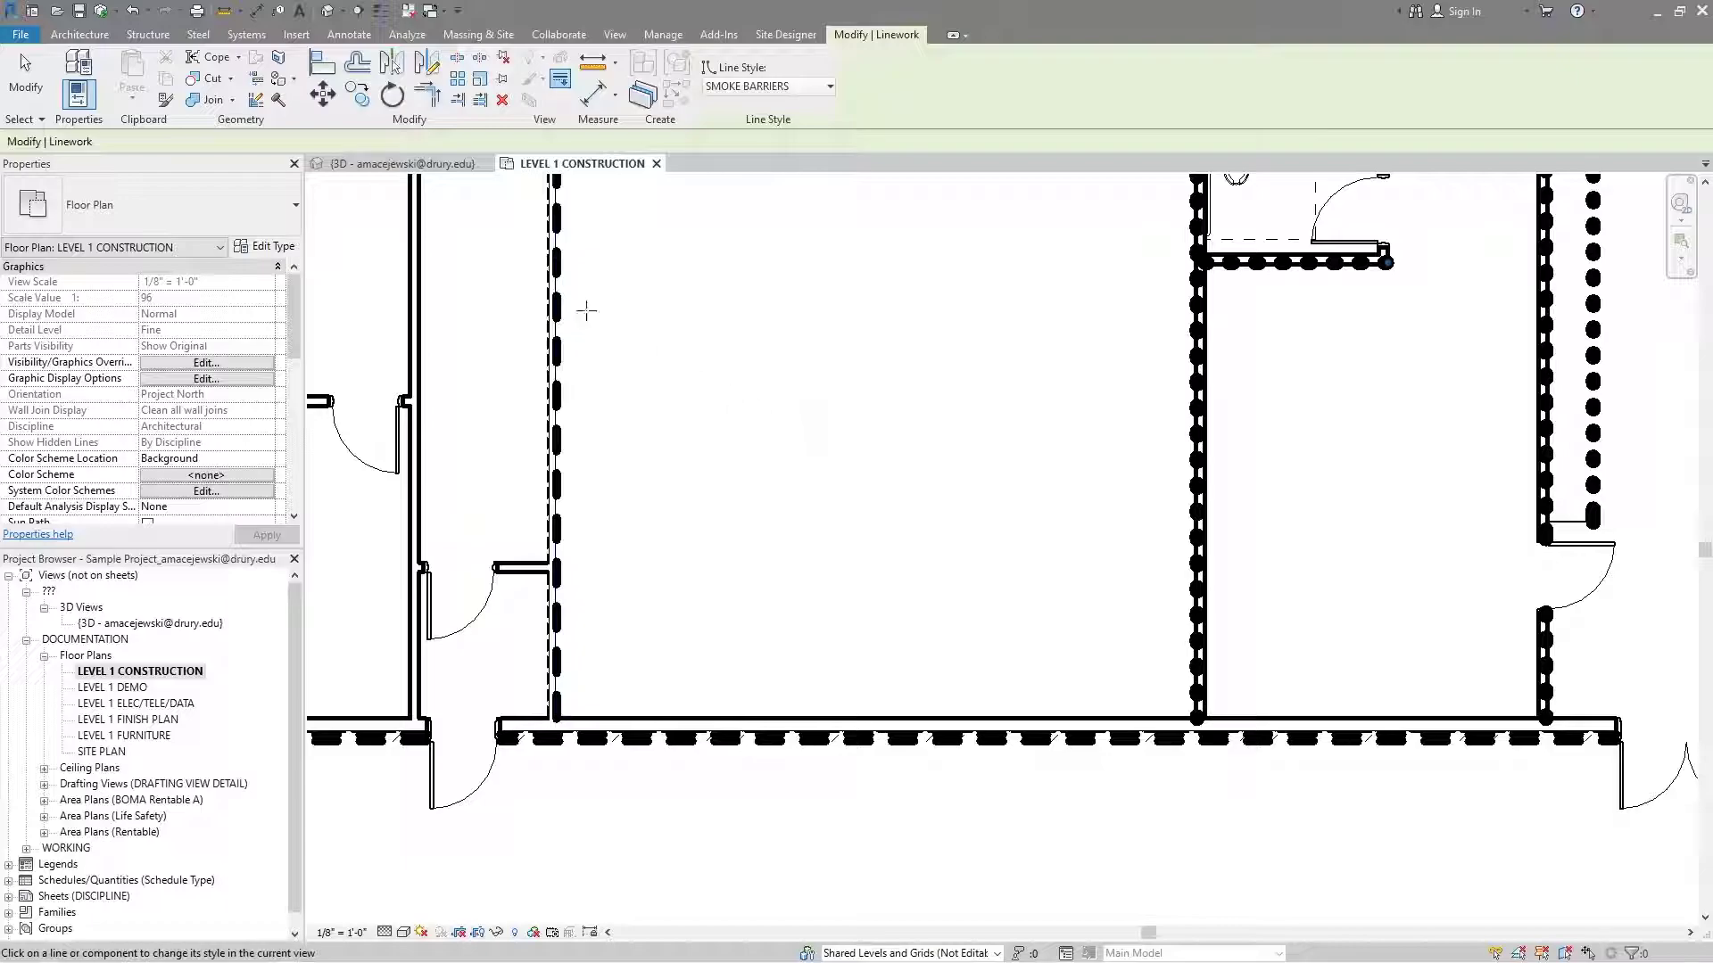
pyautogui.click(380, 11)
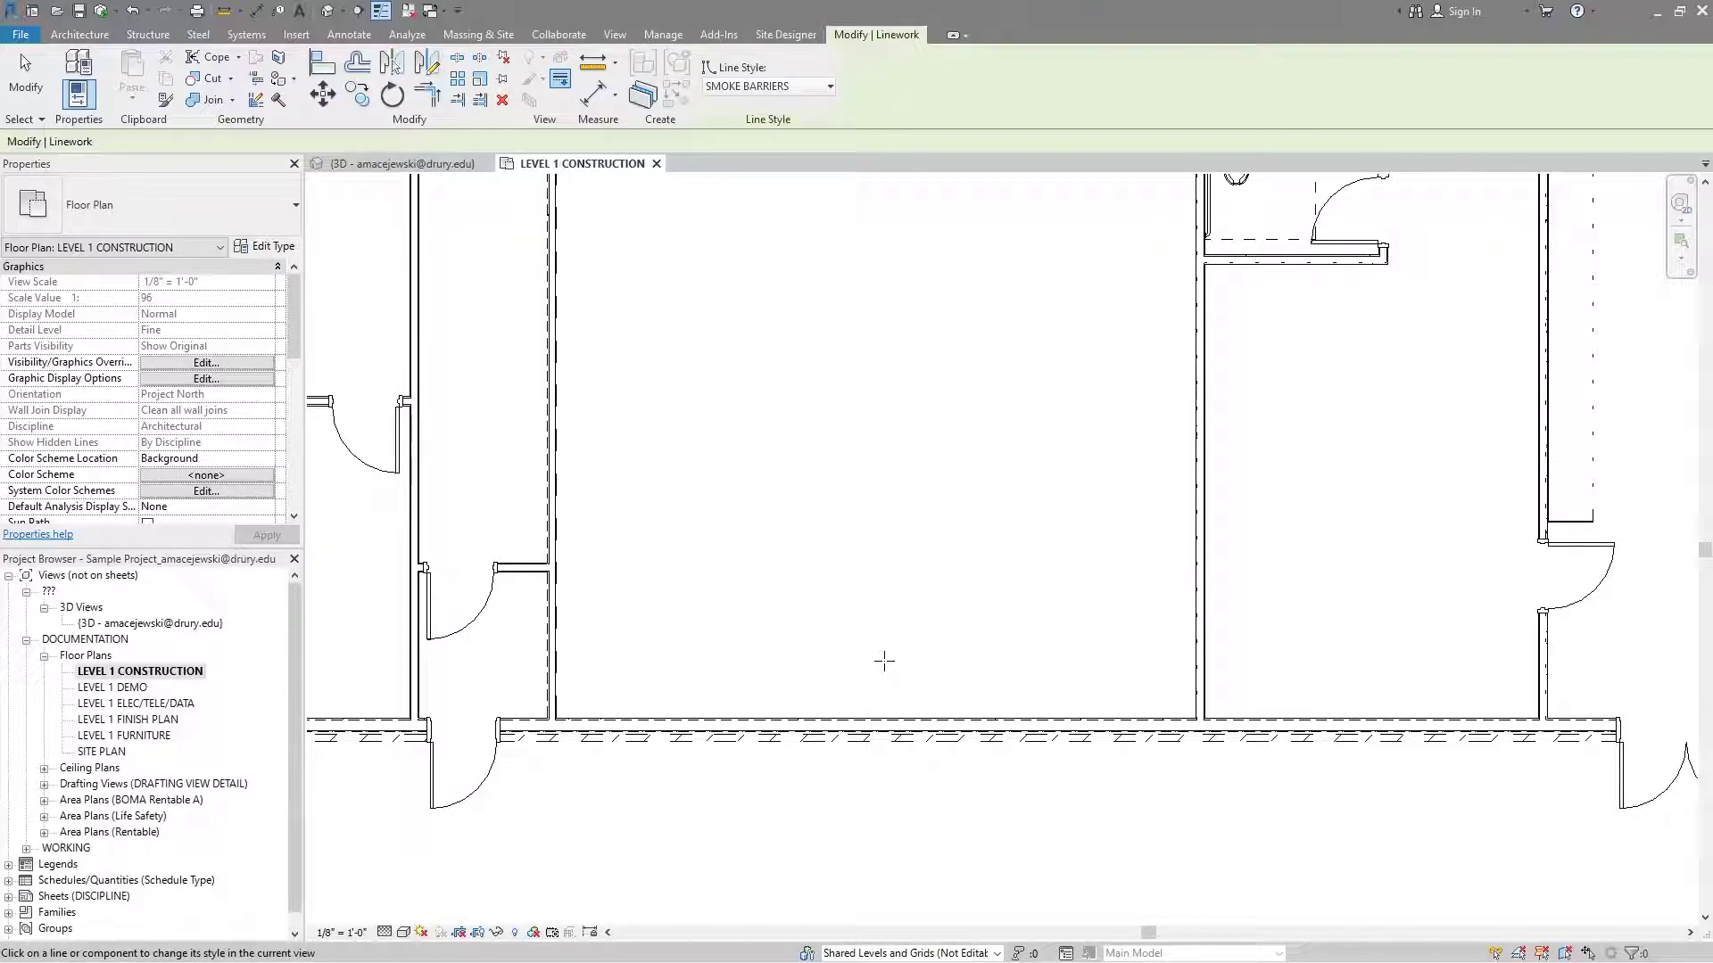
pyautogui.scroll(3, 1227, 771)
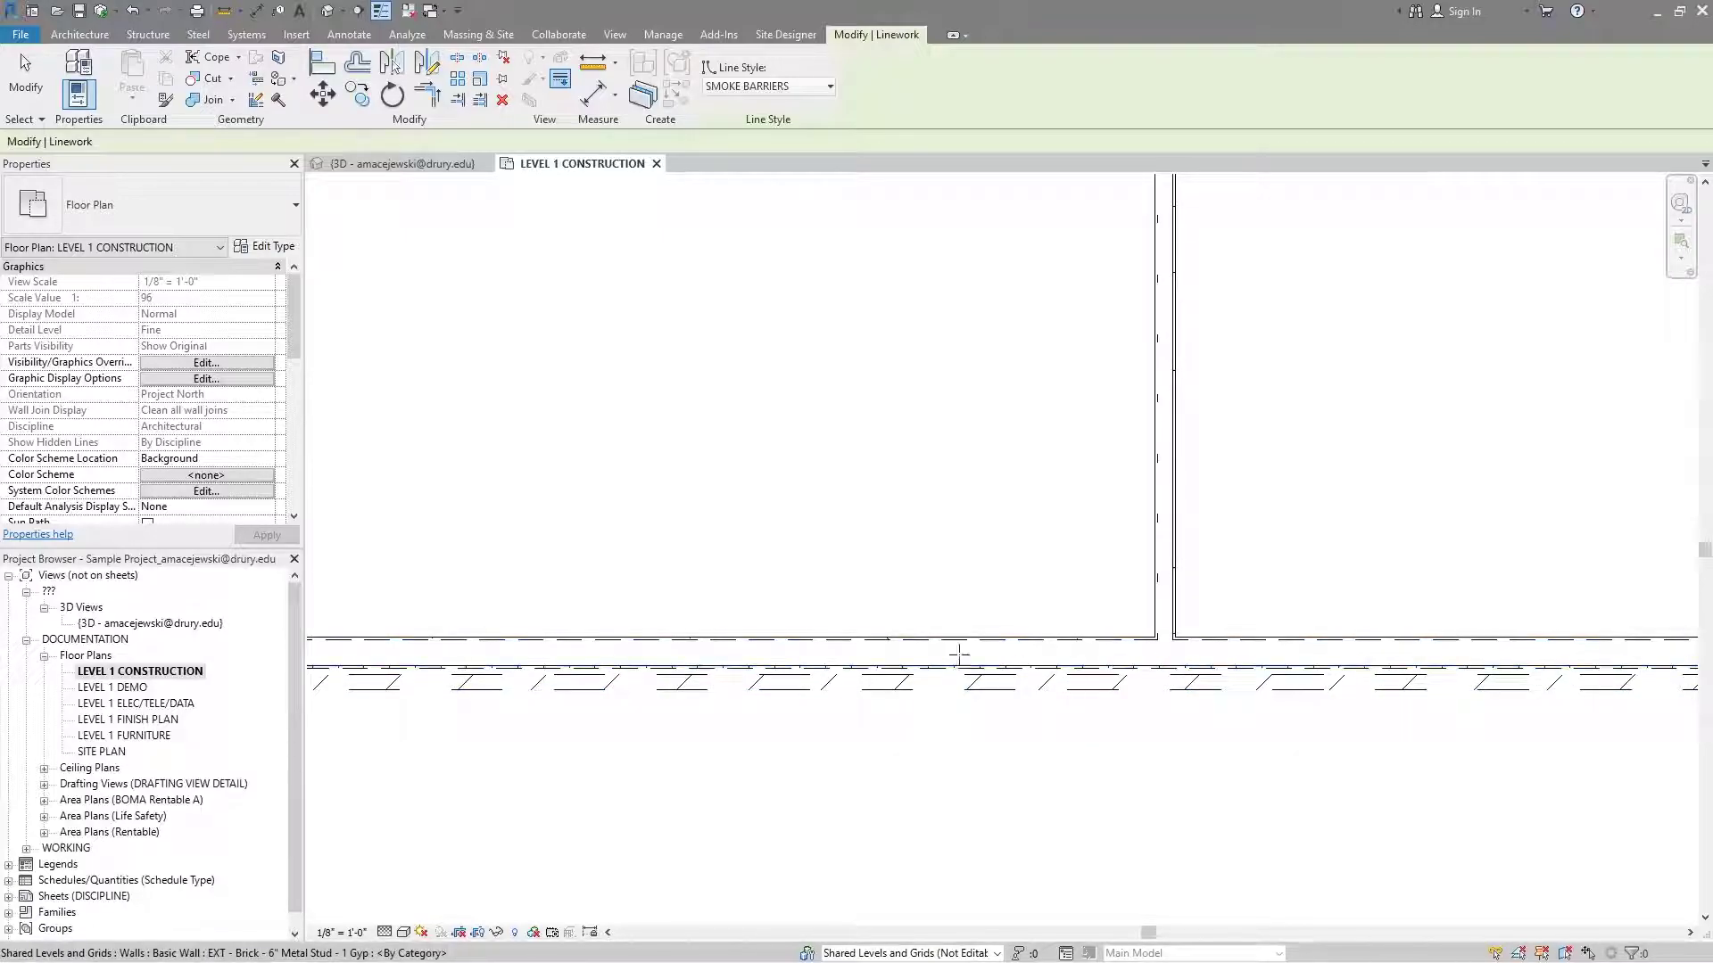
pyautogui.click(834, 639)
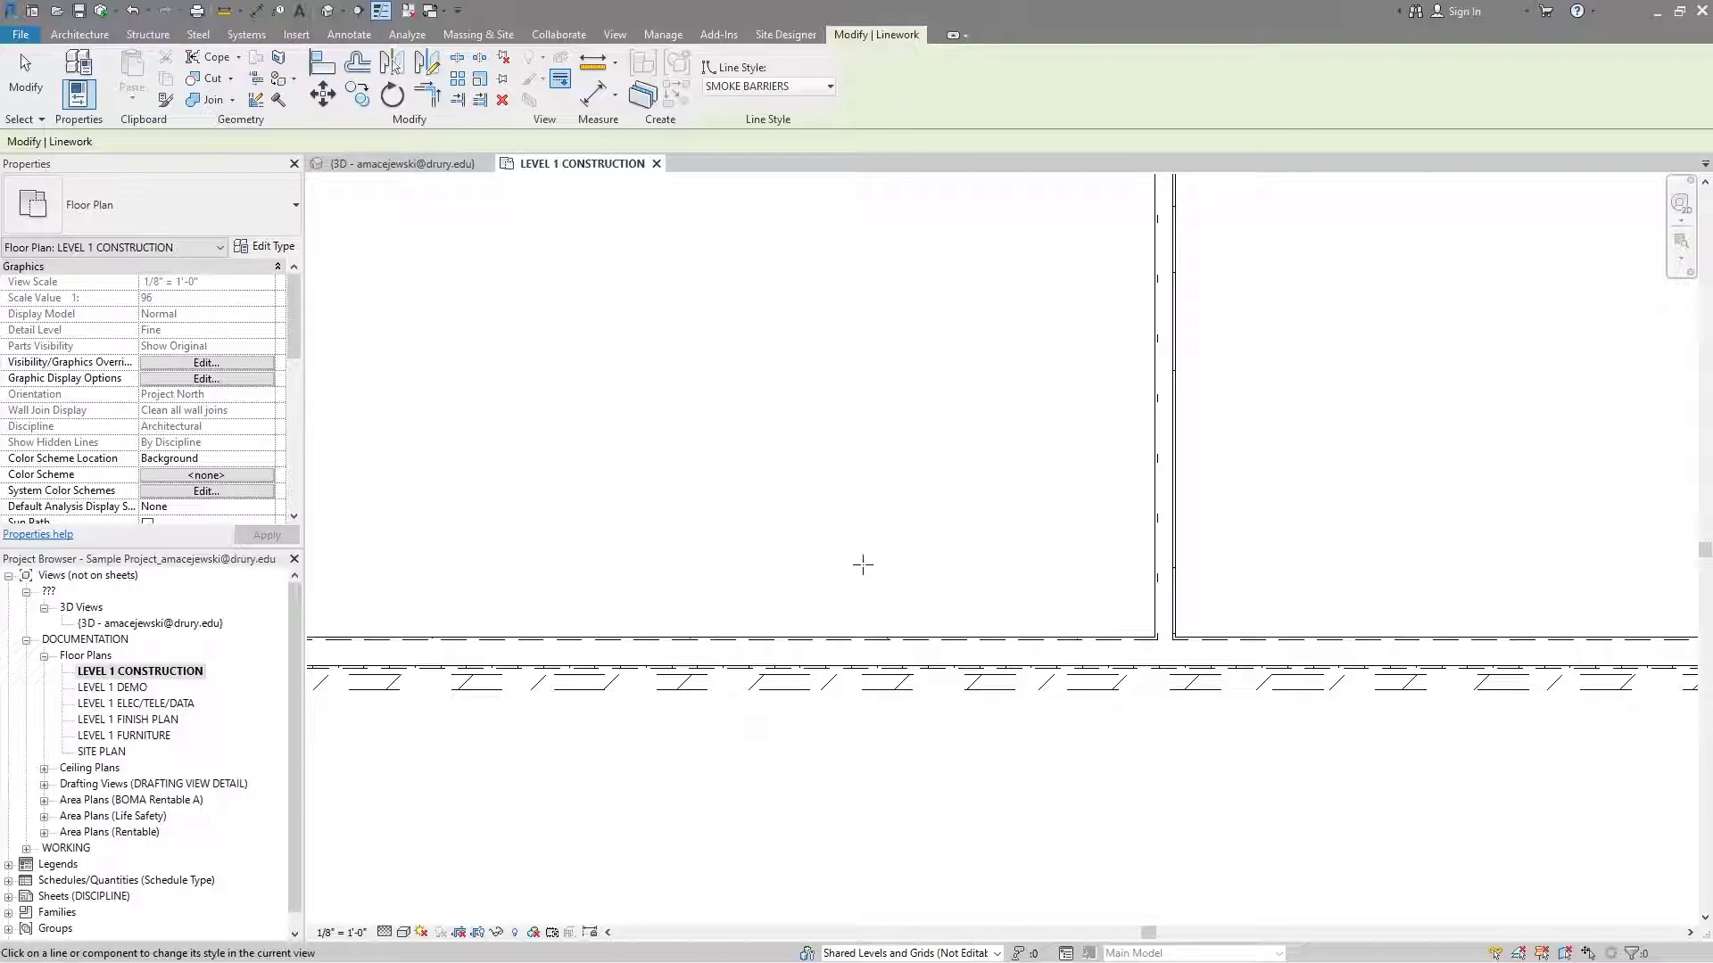
pyautogui.scroll(-2, 624, 464)
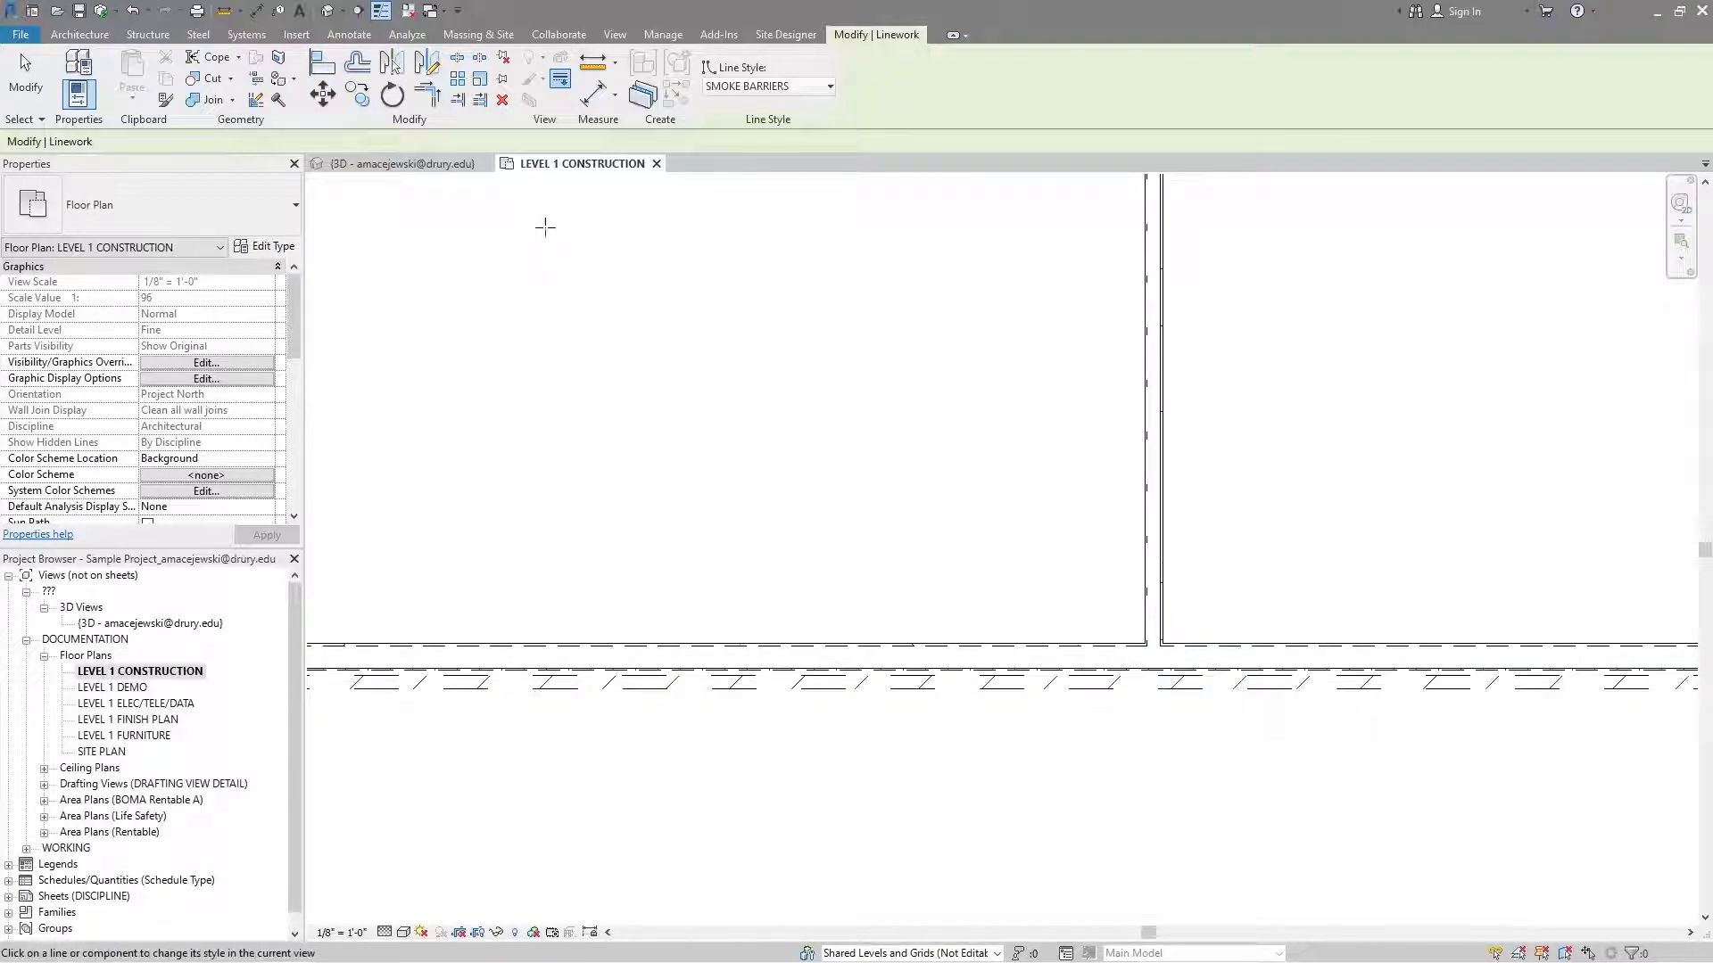
pyautogui.scroll(2, 1160, 740)
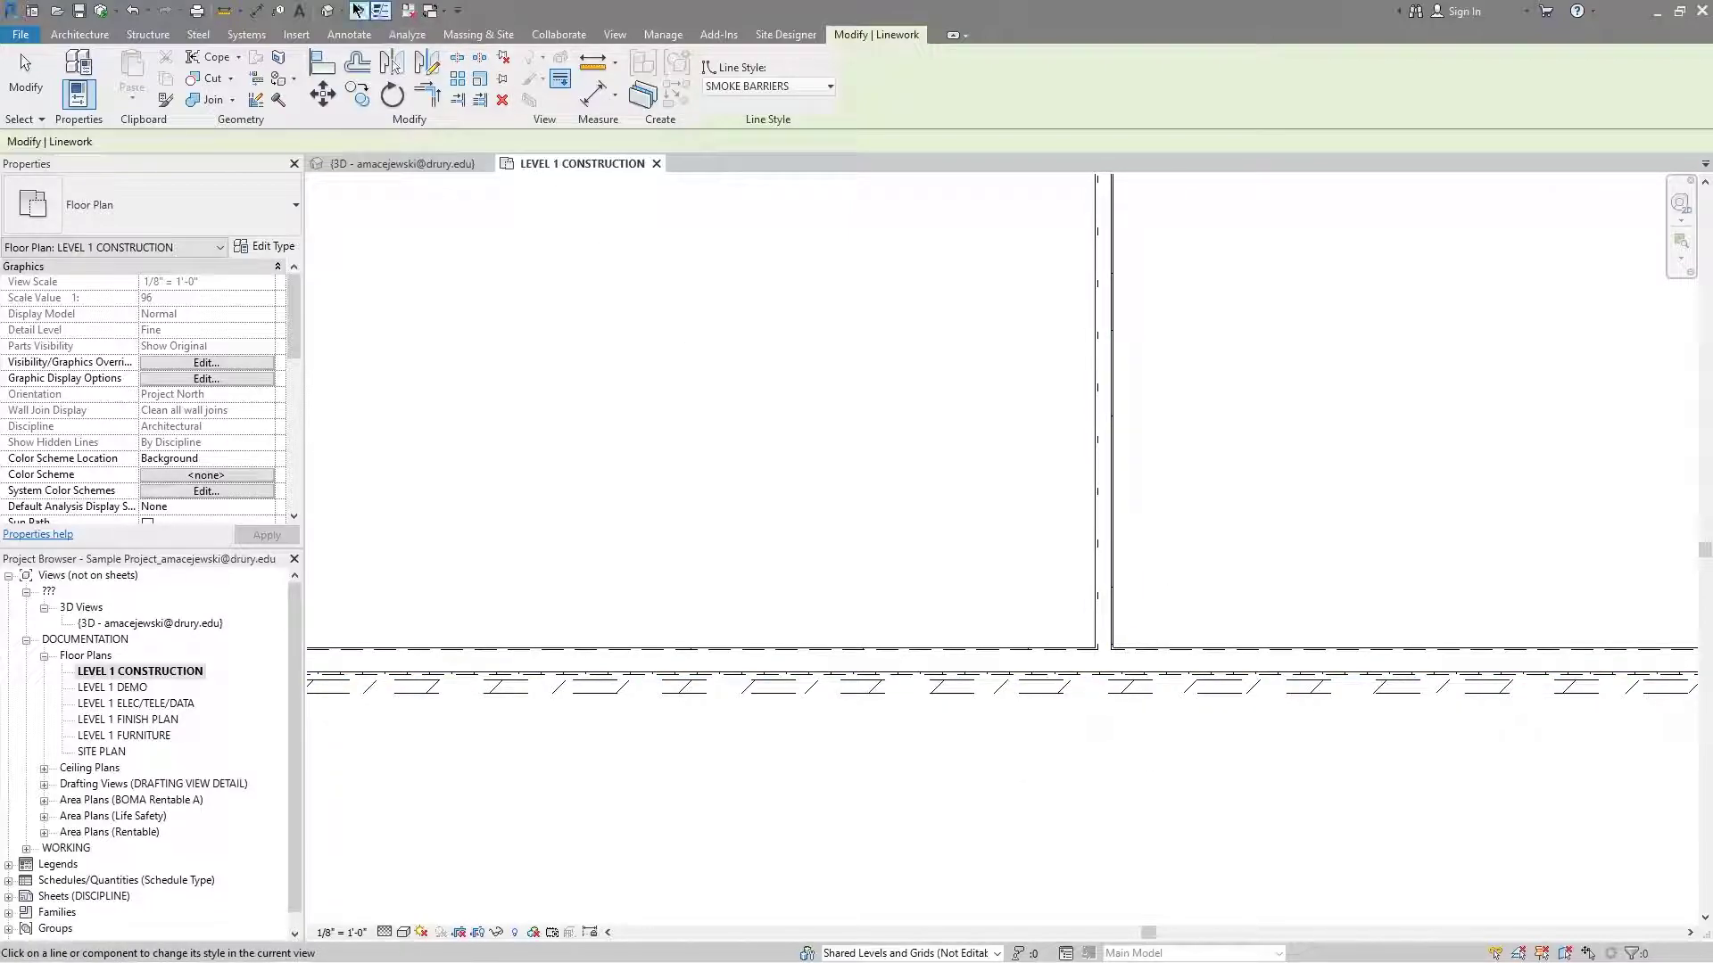
pyautogui.click(381, 11)
# Step: In the 3D view, switch Thin Lines off, then return to the LEVEL 1 CONSTRUCTION plan
pyautogui.click(392, 164)
pyautogui.scroll(5, 934, 637)
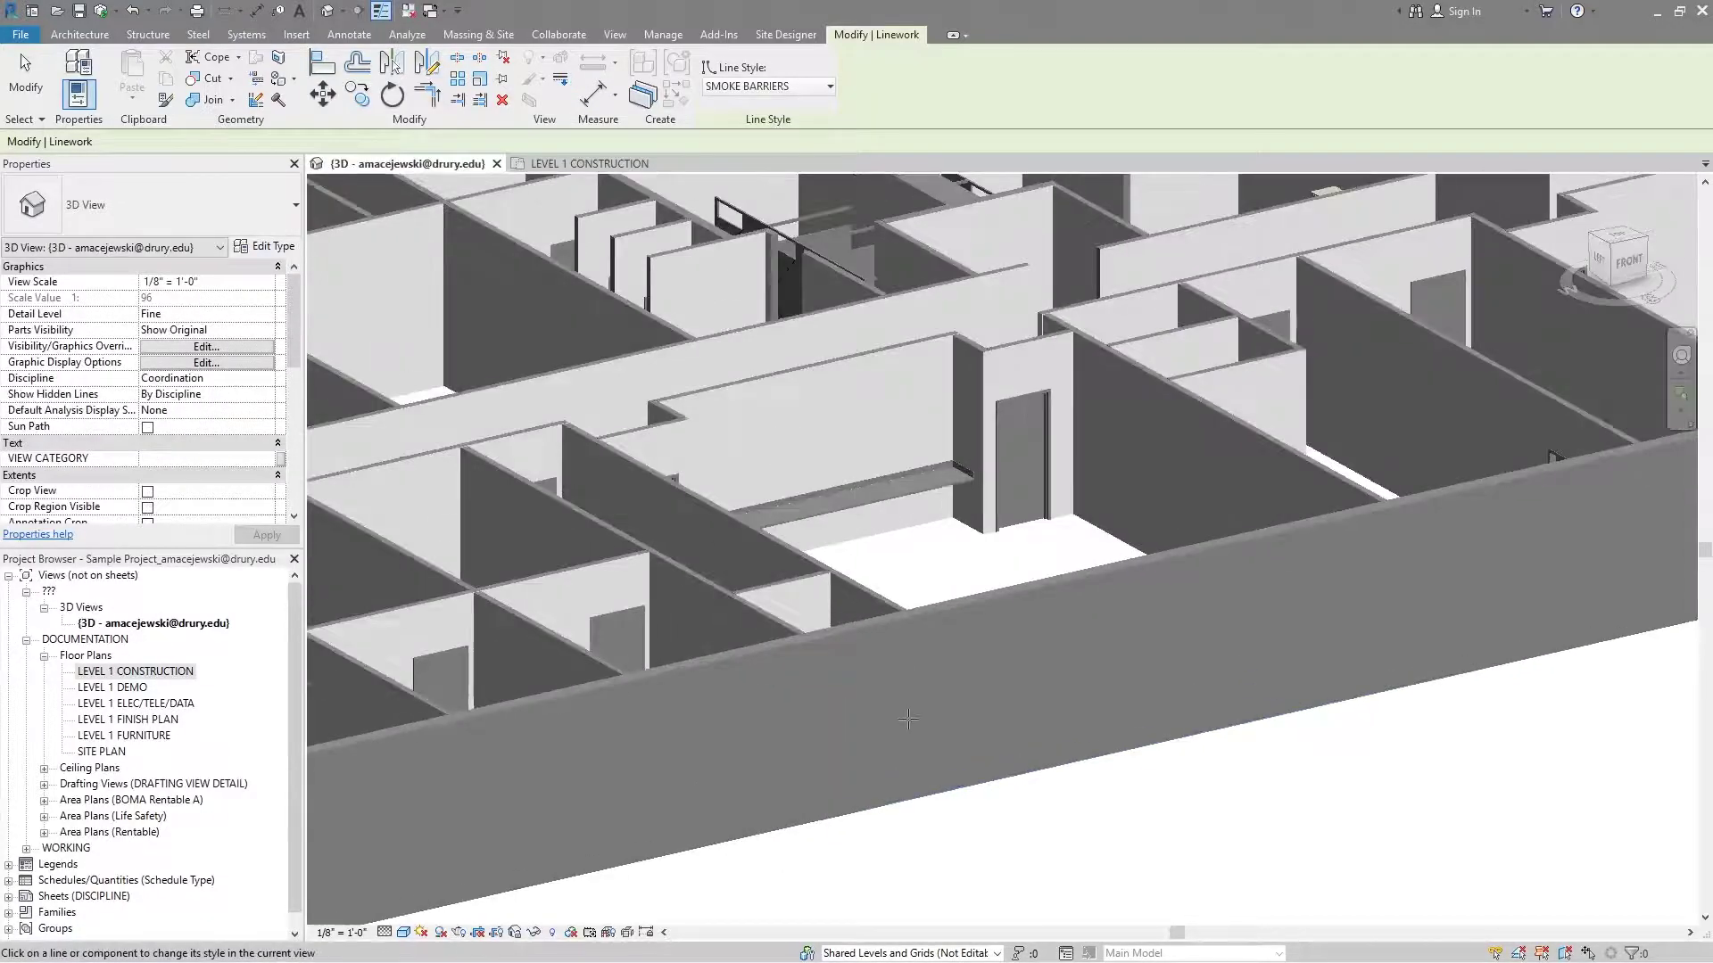
pyautogui.scroll(5, 946, 775)
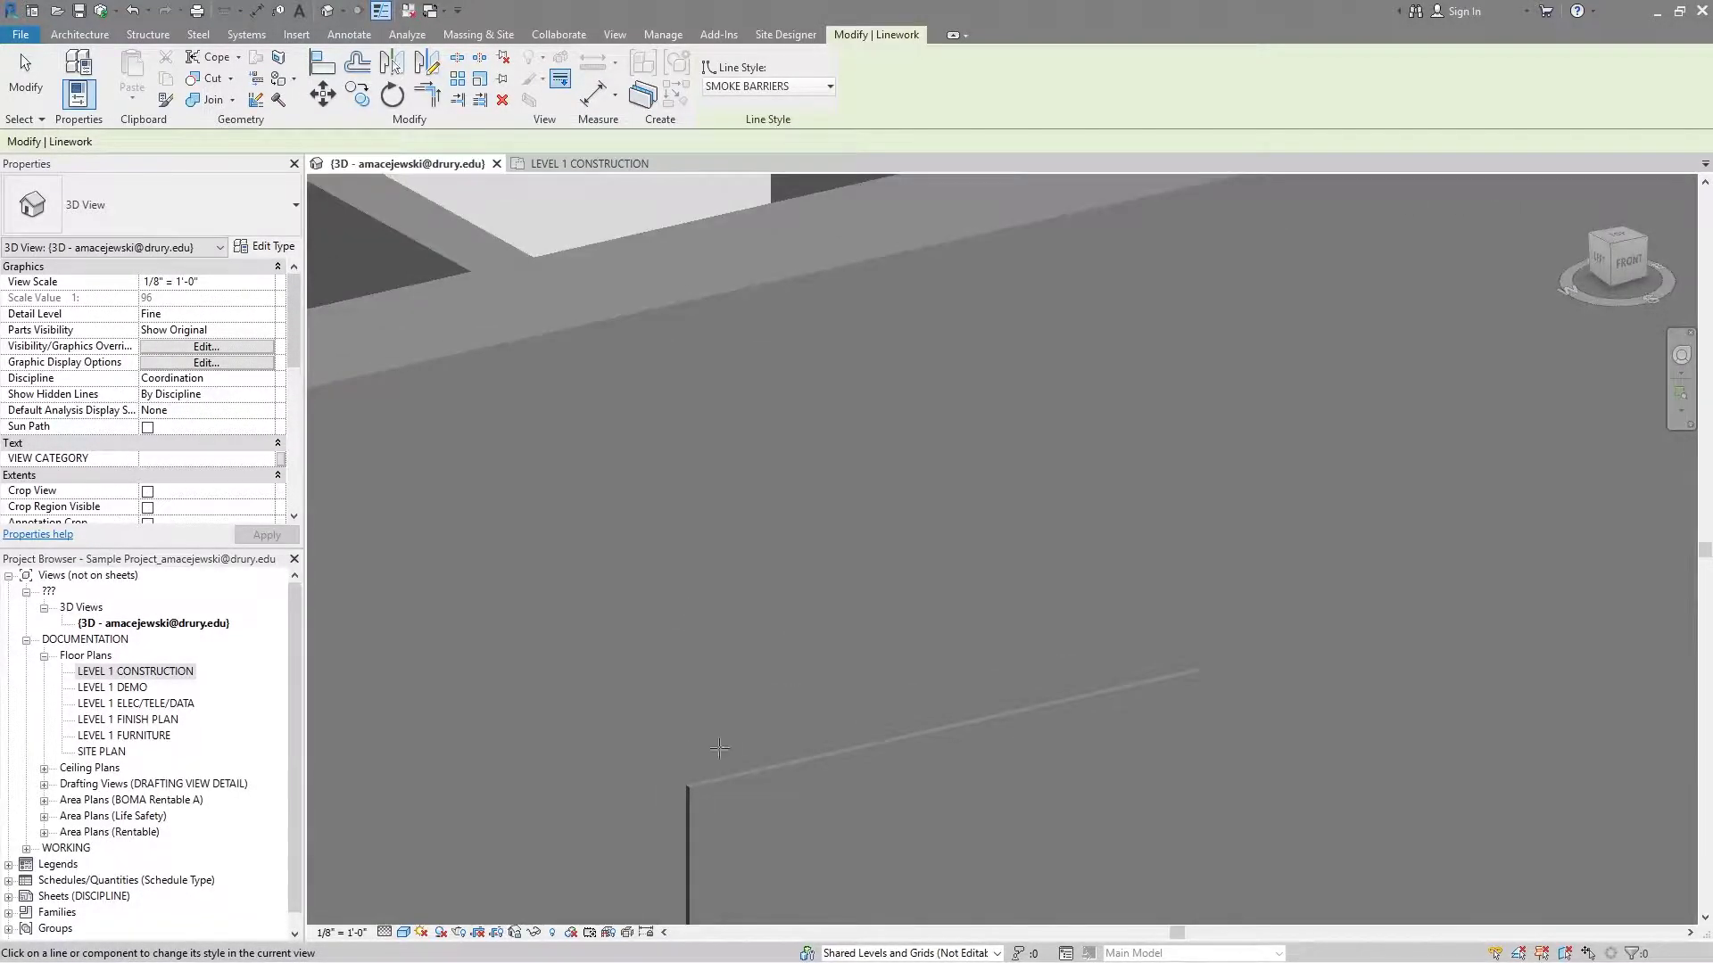
pyautogui.scroll(-5, 945, 774)
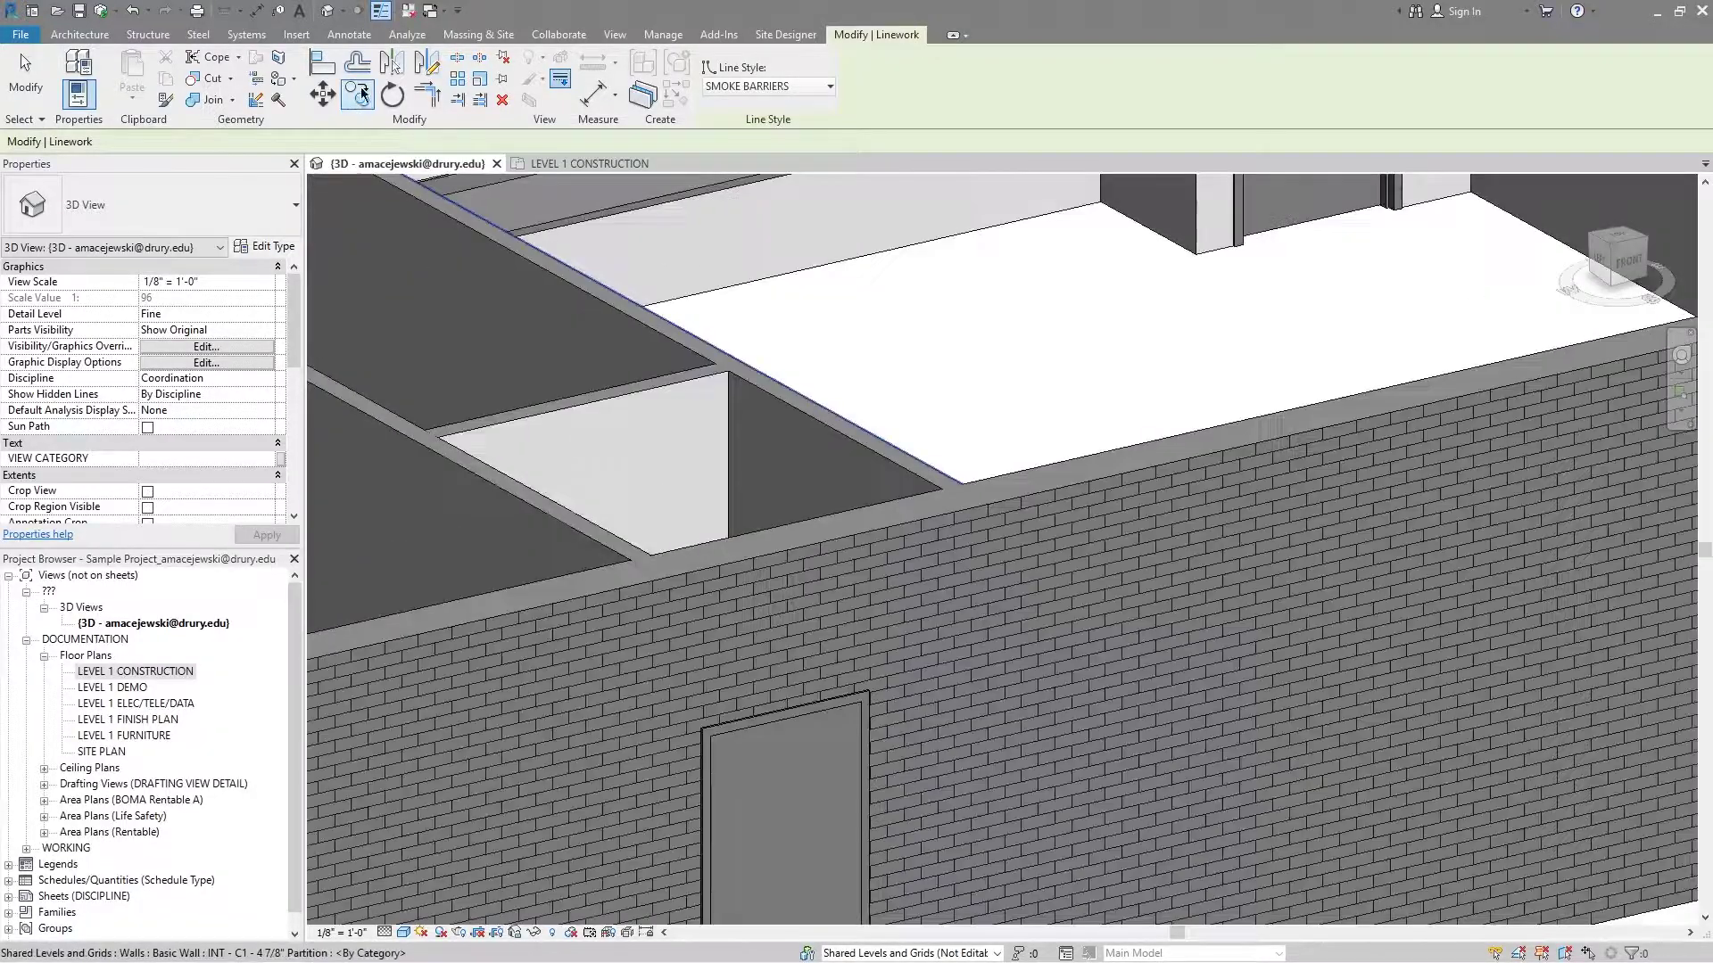
pyautogui.click(380, 10)
pyautogui.scroll(5, 855, 793)
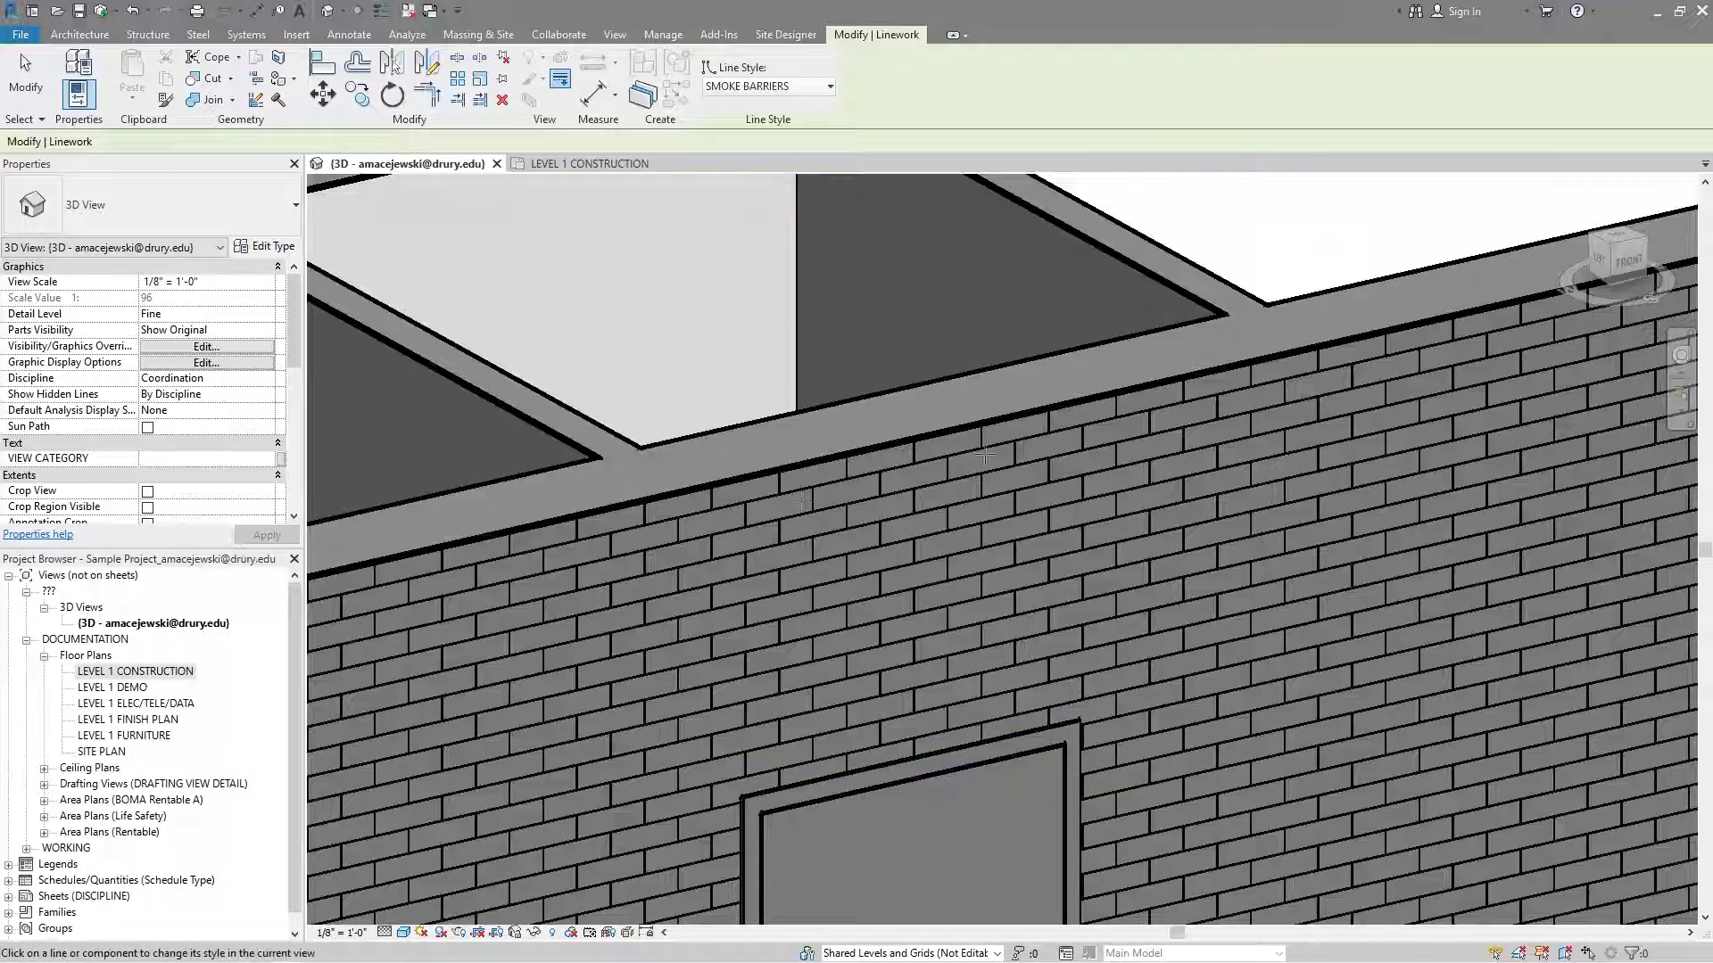
pyautogui.scroll(-2, 841, 505)
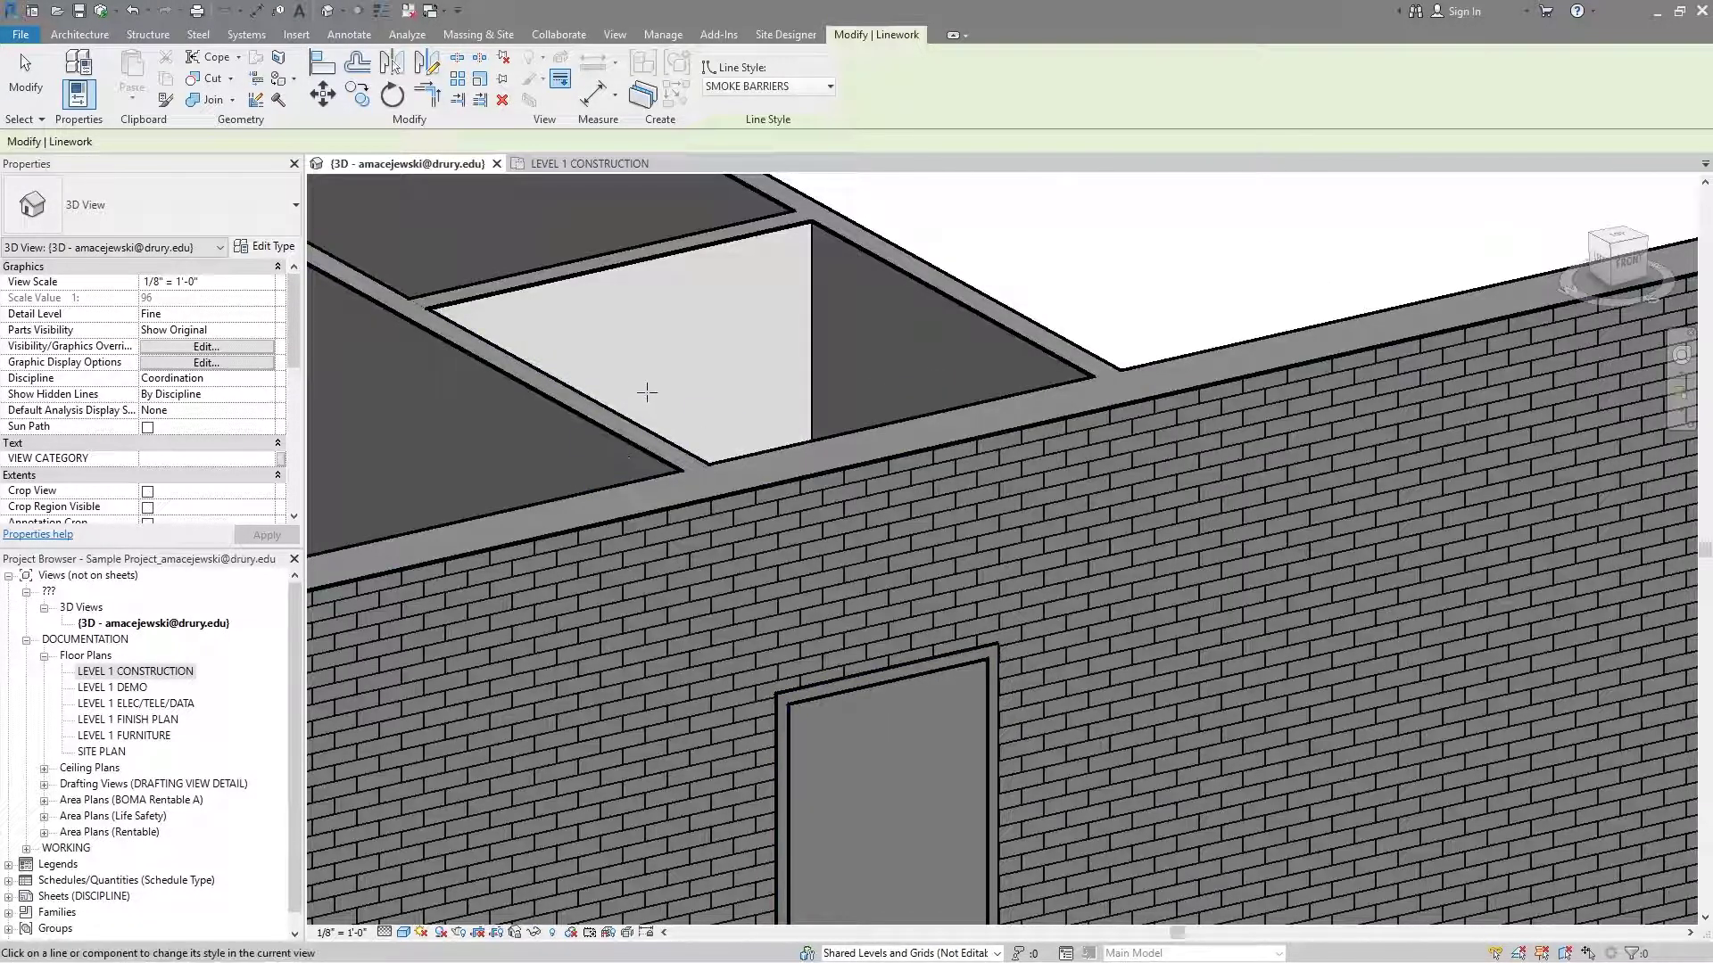
pyautogui.click(562, 163)
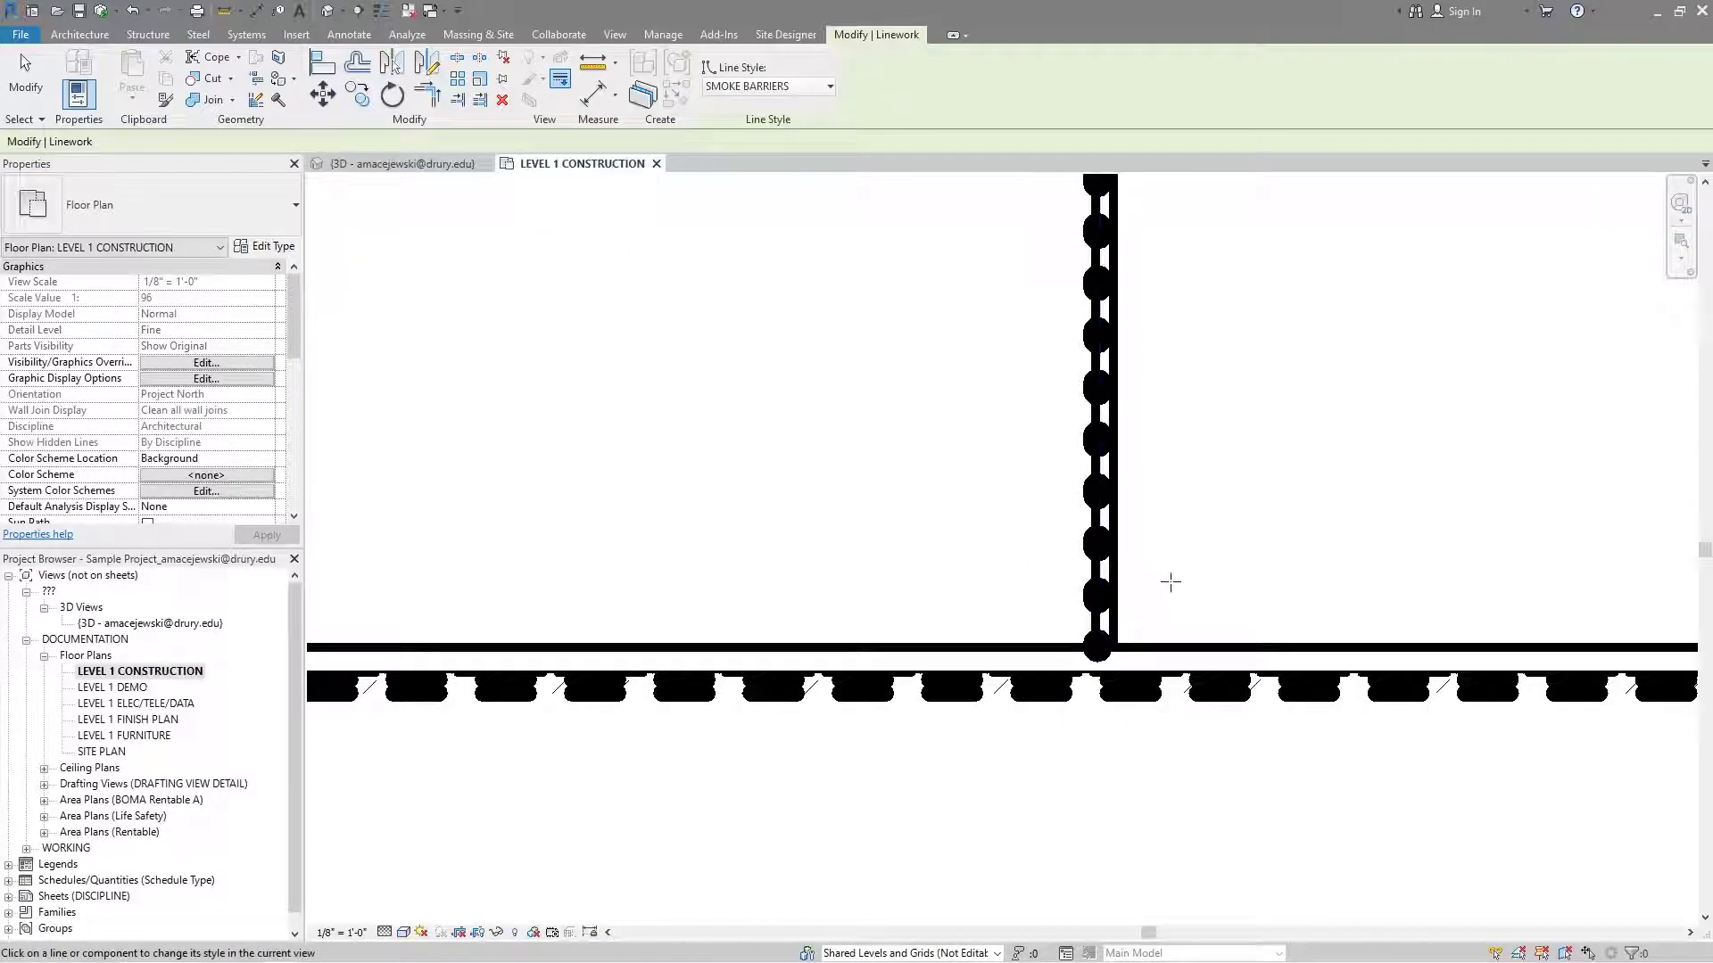
# Step: Apply SMOKE BARRIERS to the long horizontal bottom wall line of the plan
pyautogui.click(1002, 687)
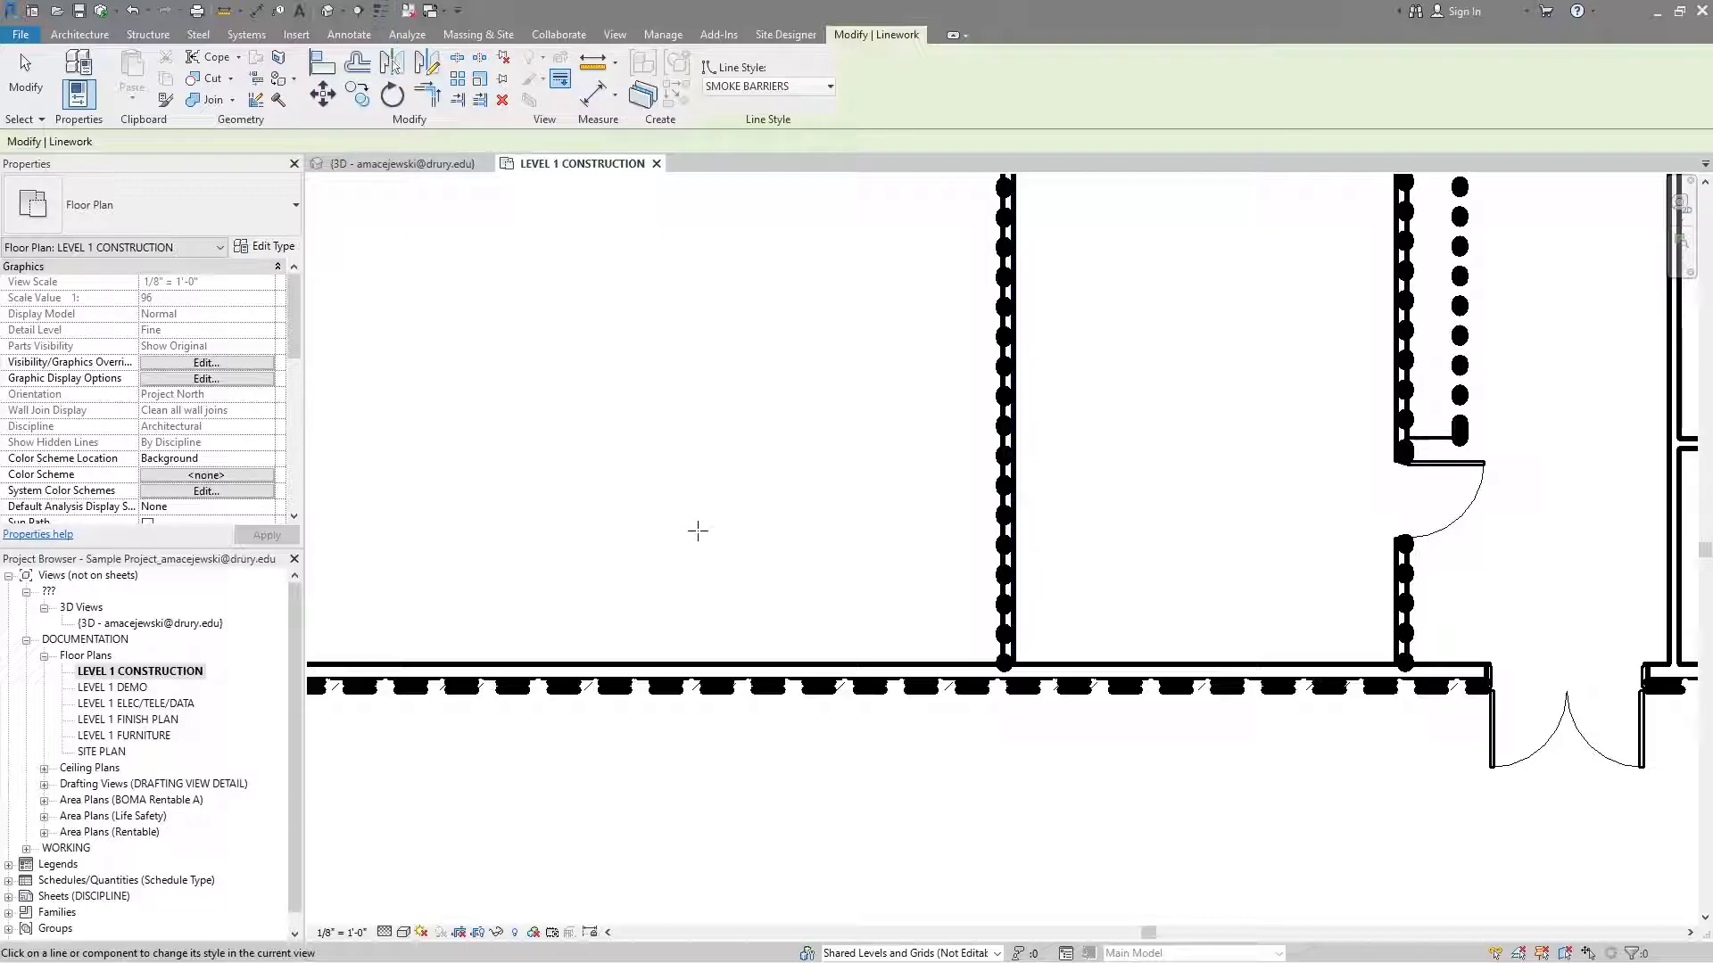
pyautogui.scroll(-3, 696, 532)
pyautogui.moveTo(753, 440); pyautogui.dragTo(749, 514, button='middle')
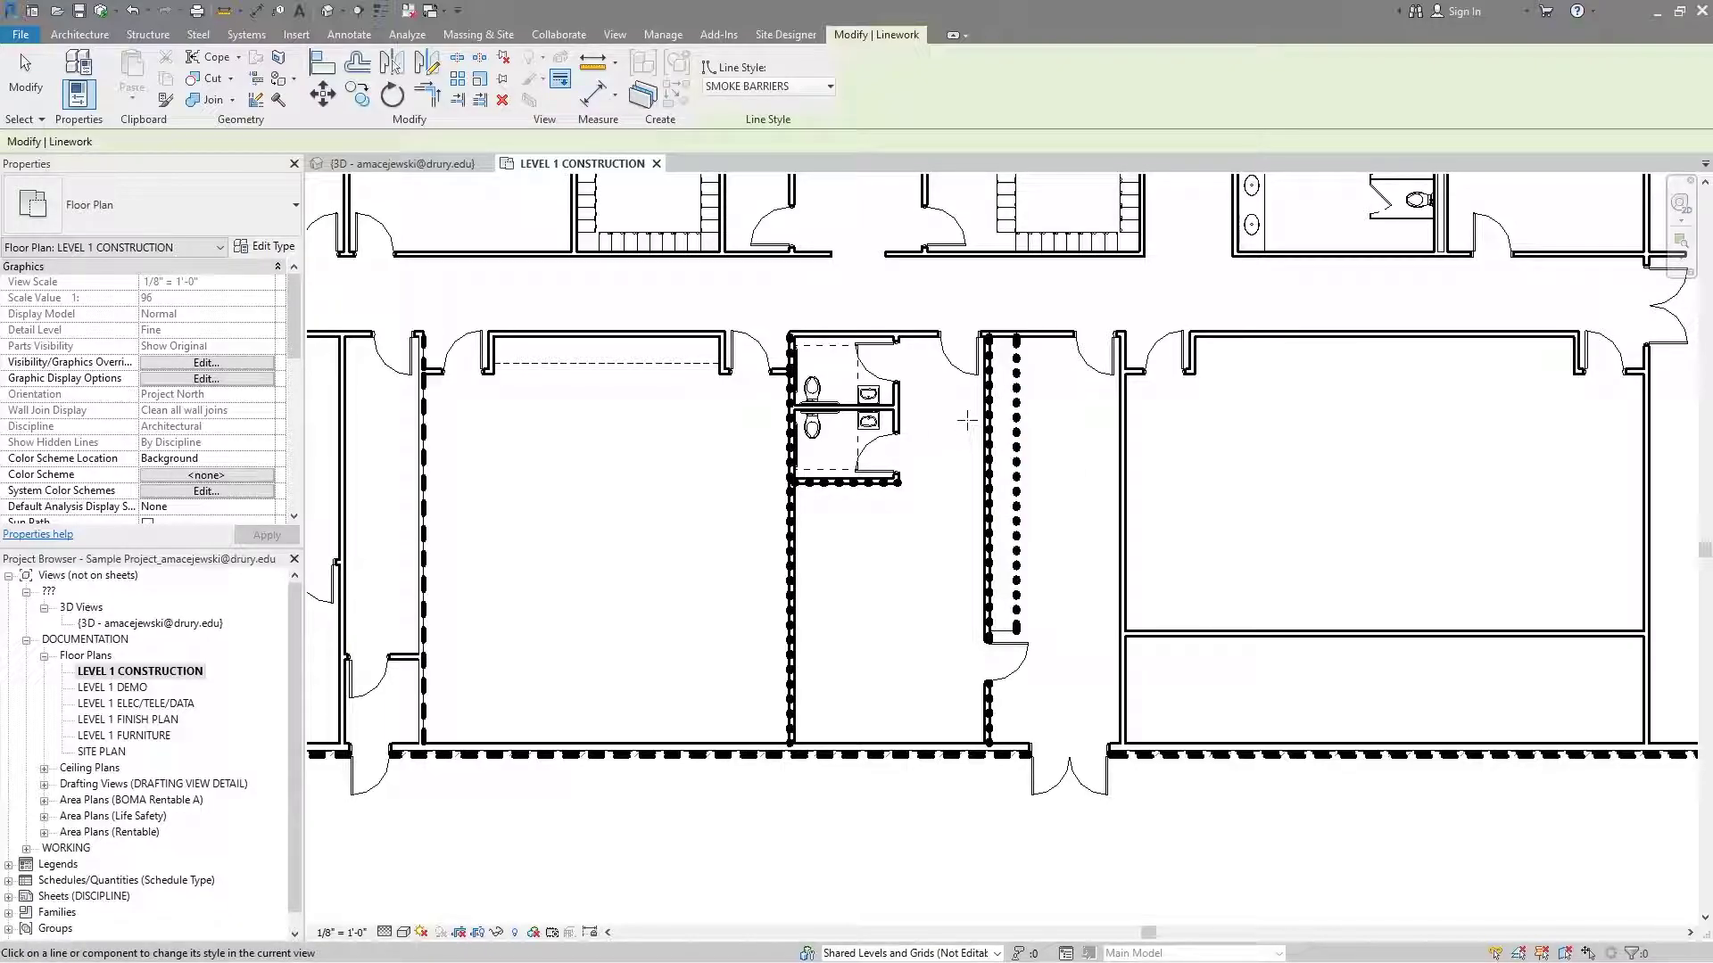
# Step: Switch to the {3D} view, exit Linework, and zoom toward the brick exterior wall
pyautogui.click(430, 164)
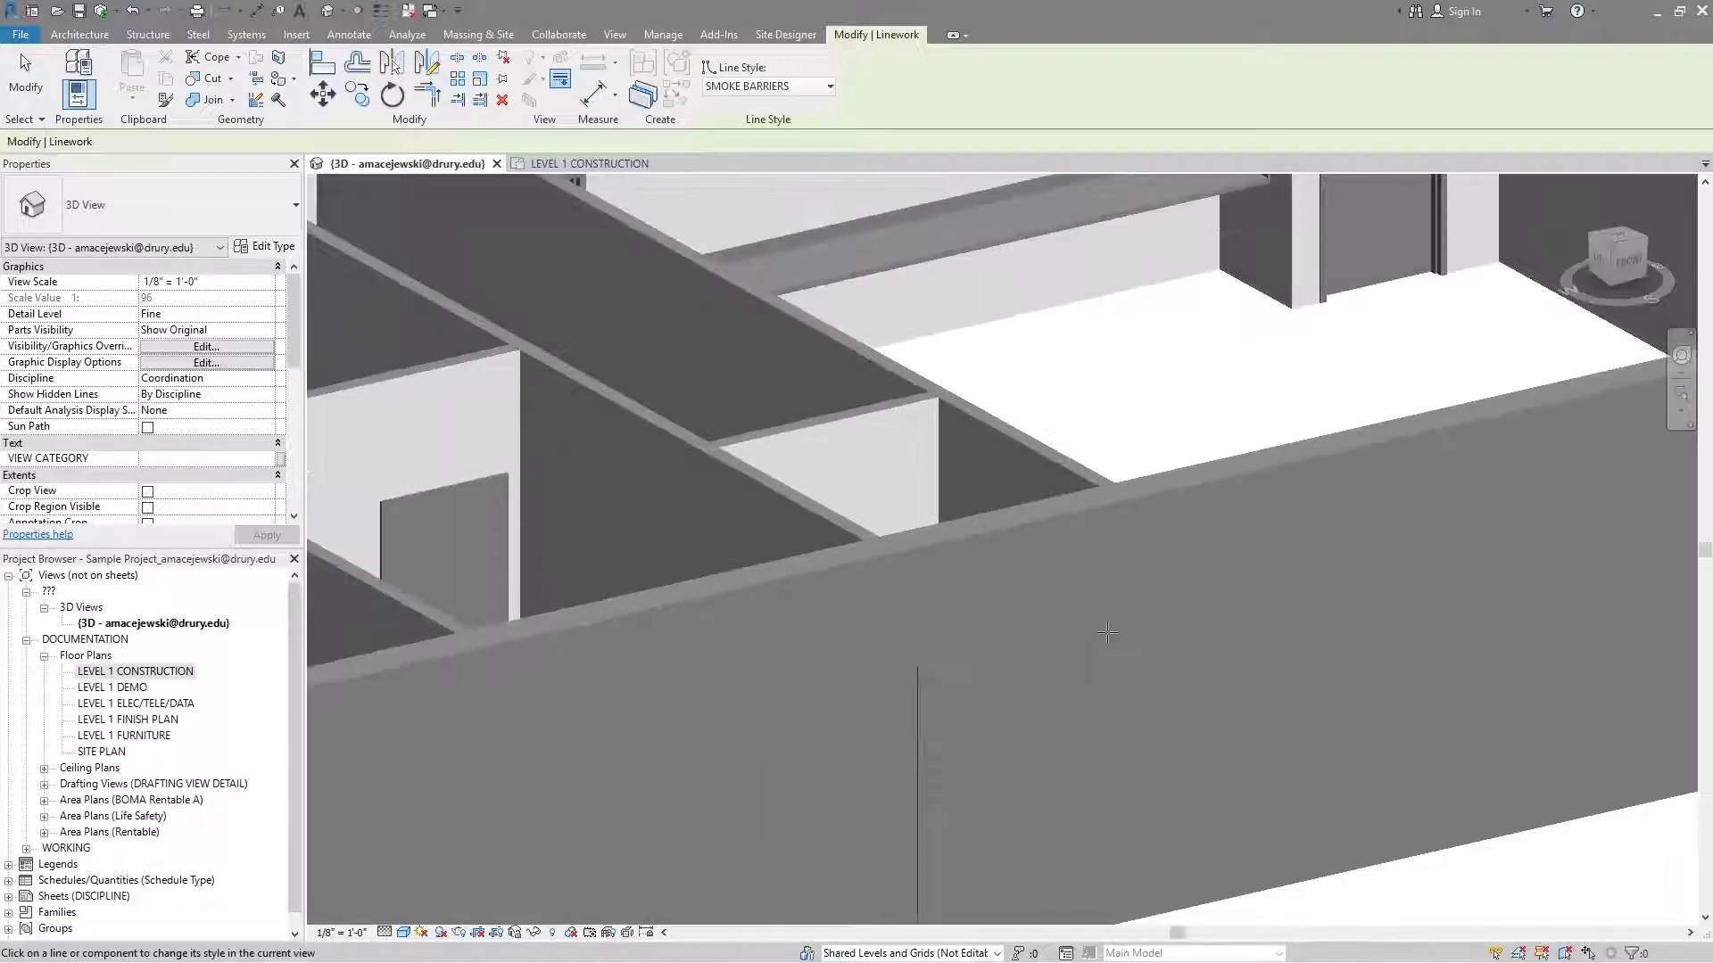
pyautogui.scroll(-3, 1108, 631)
pyautogui.press('Escape')
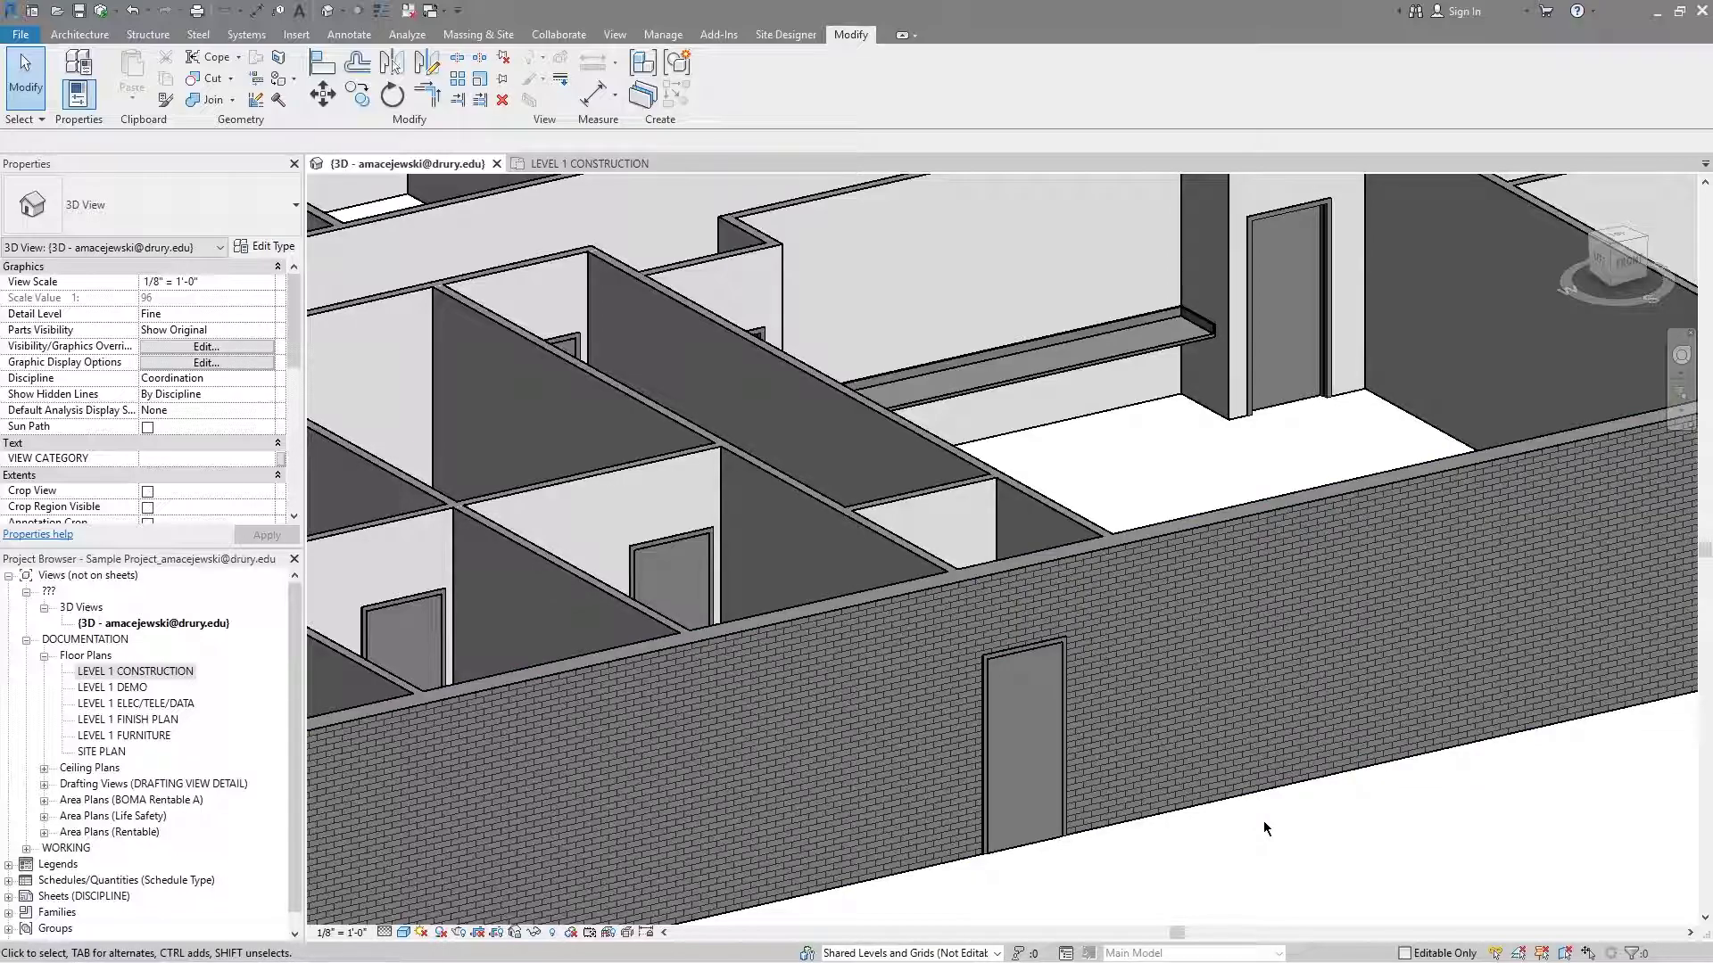
pyautogui.scroll(-5, 1129, 578)
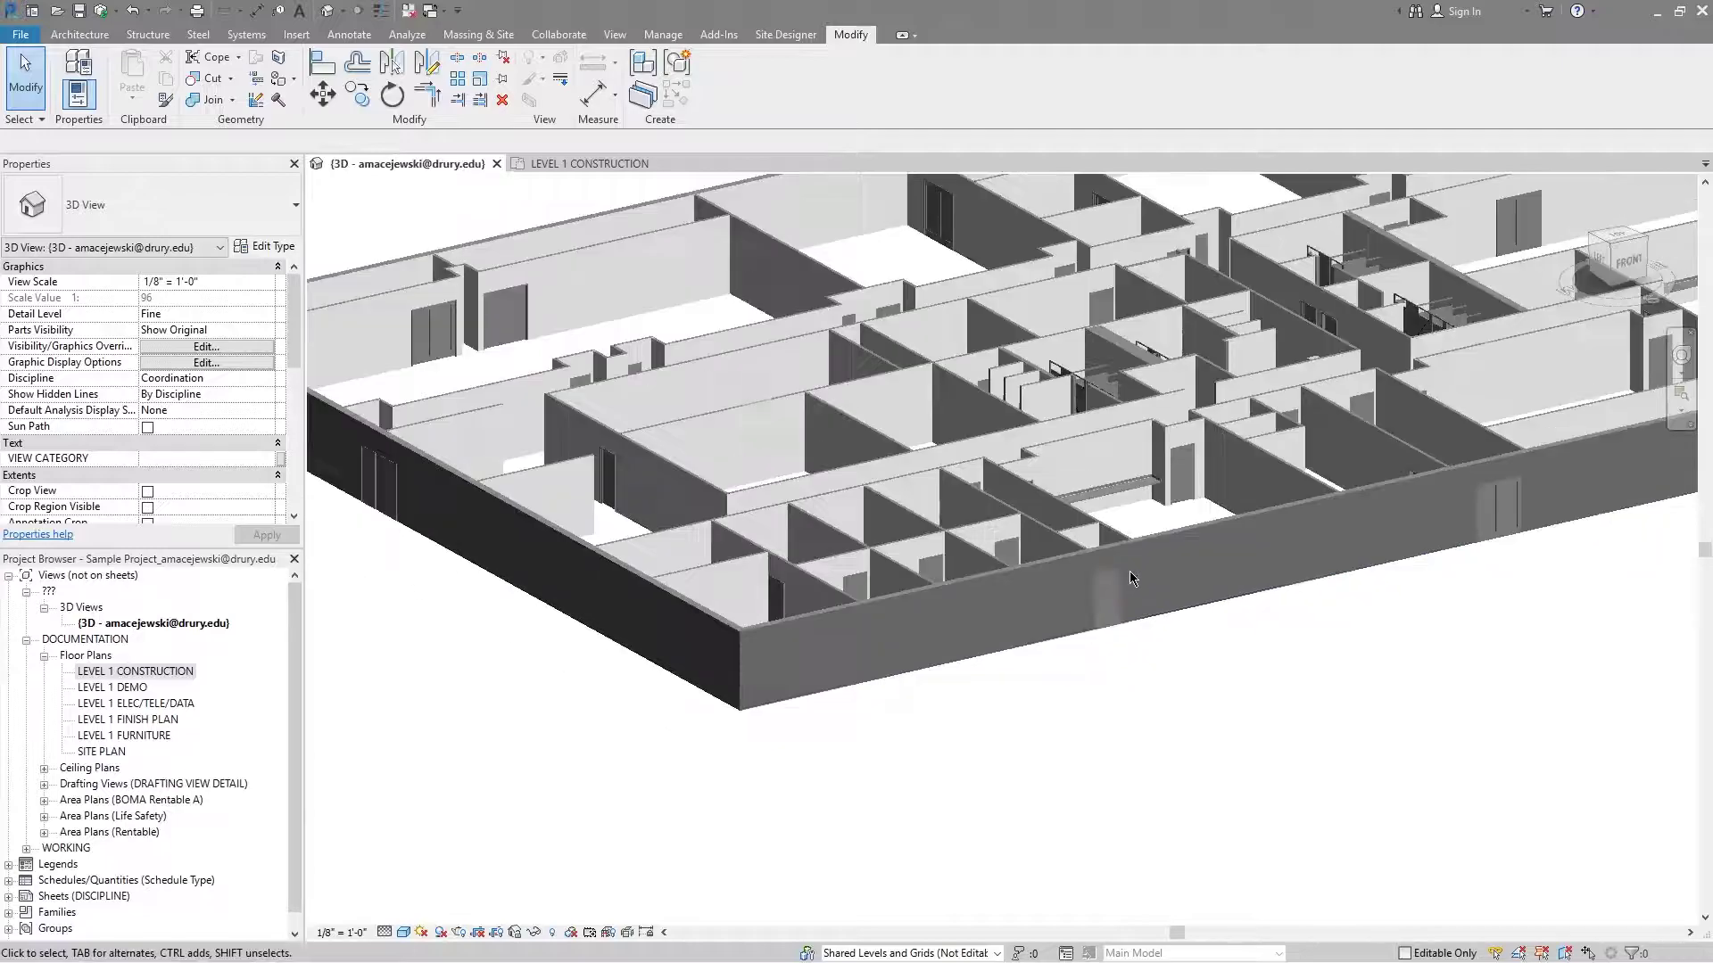
pyautogui.scroll(-2, 1115, 584)
pyautogui.scroll(5, 1055, 612)
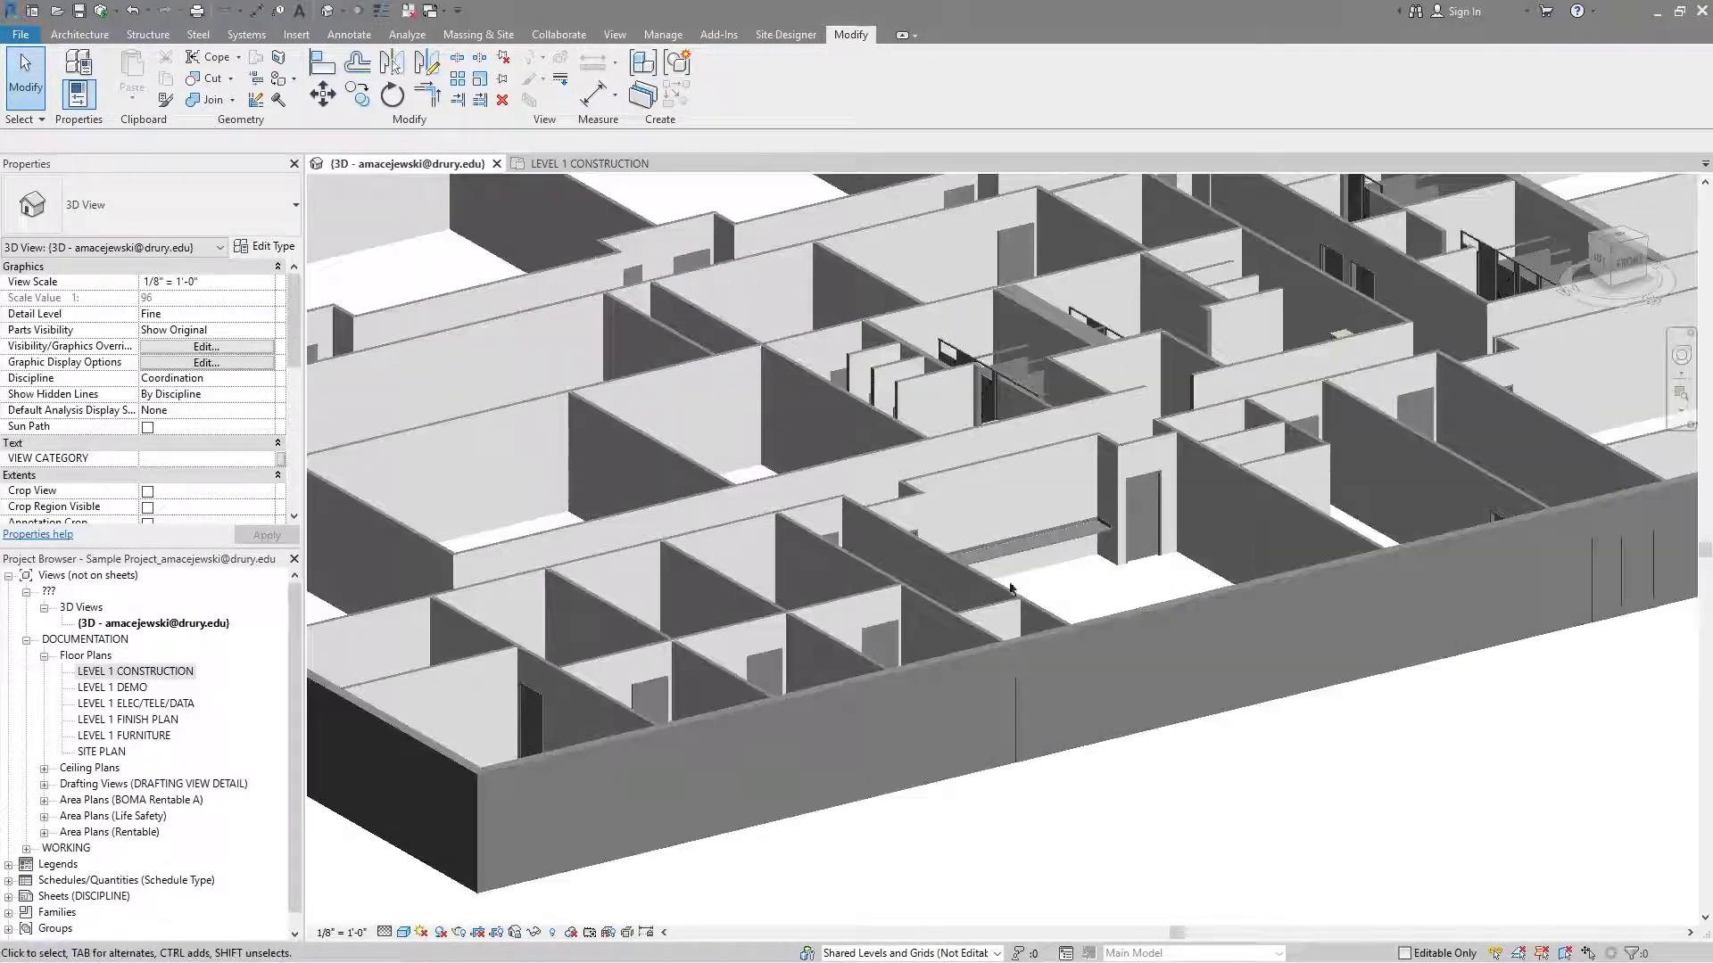
pyautogui.scroll(2, 1042, 714)
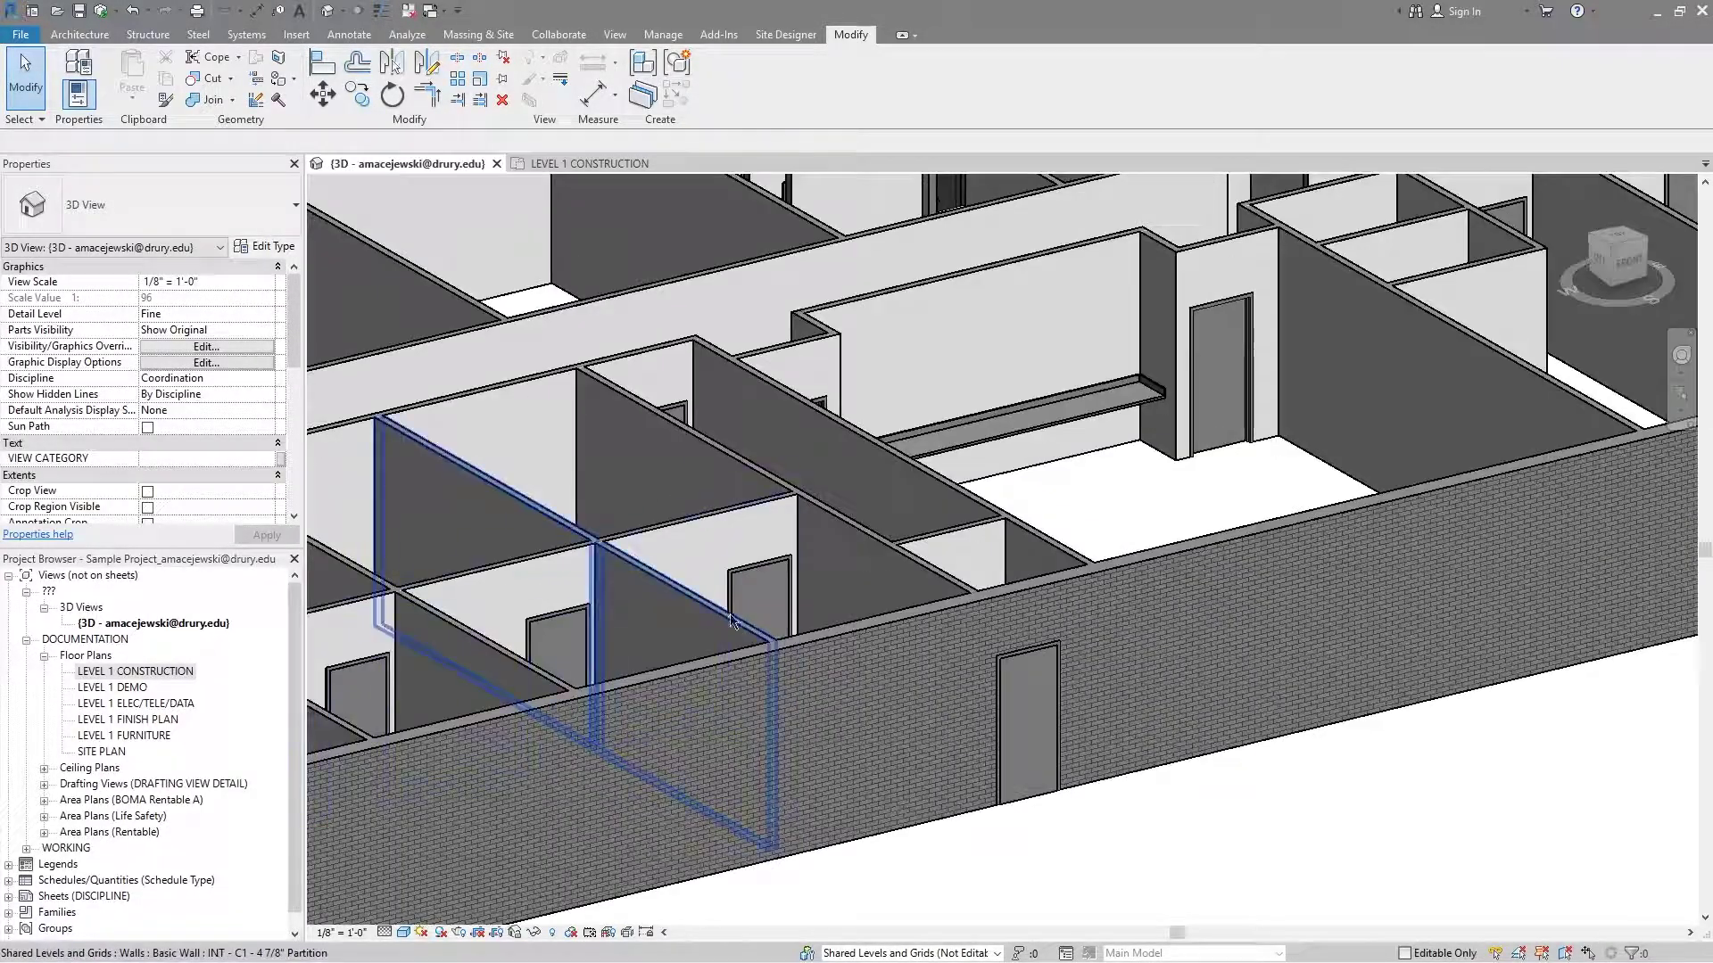
pyautogui.scroll(3, 1035, 705)
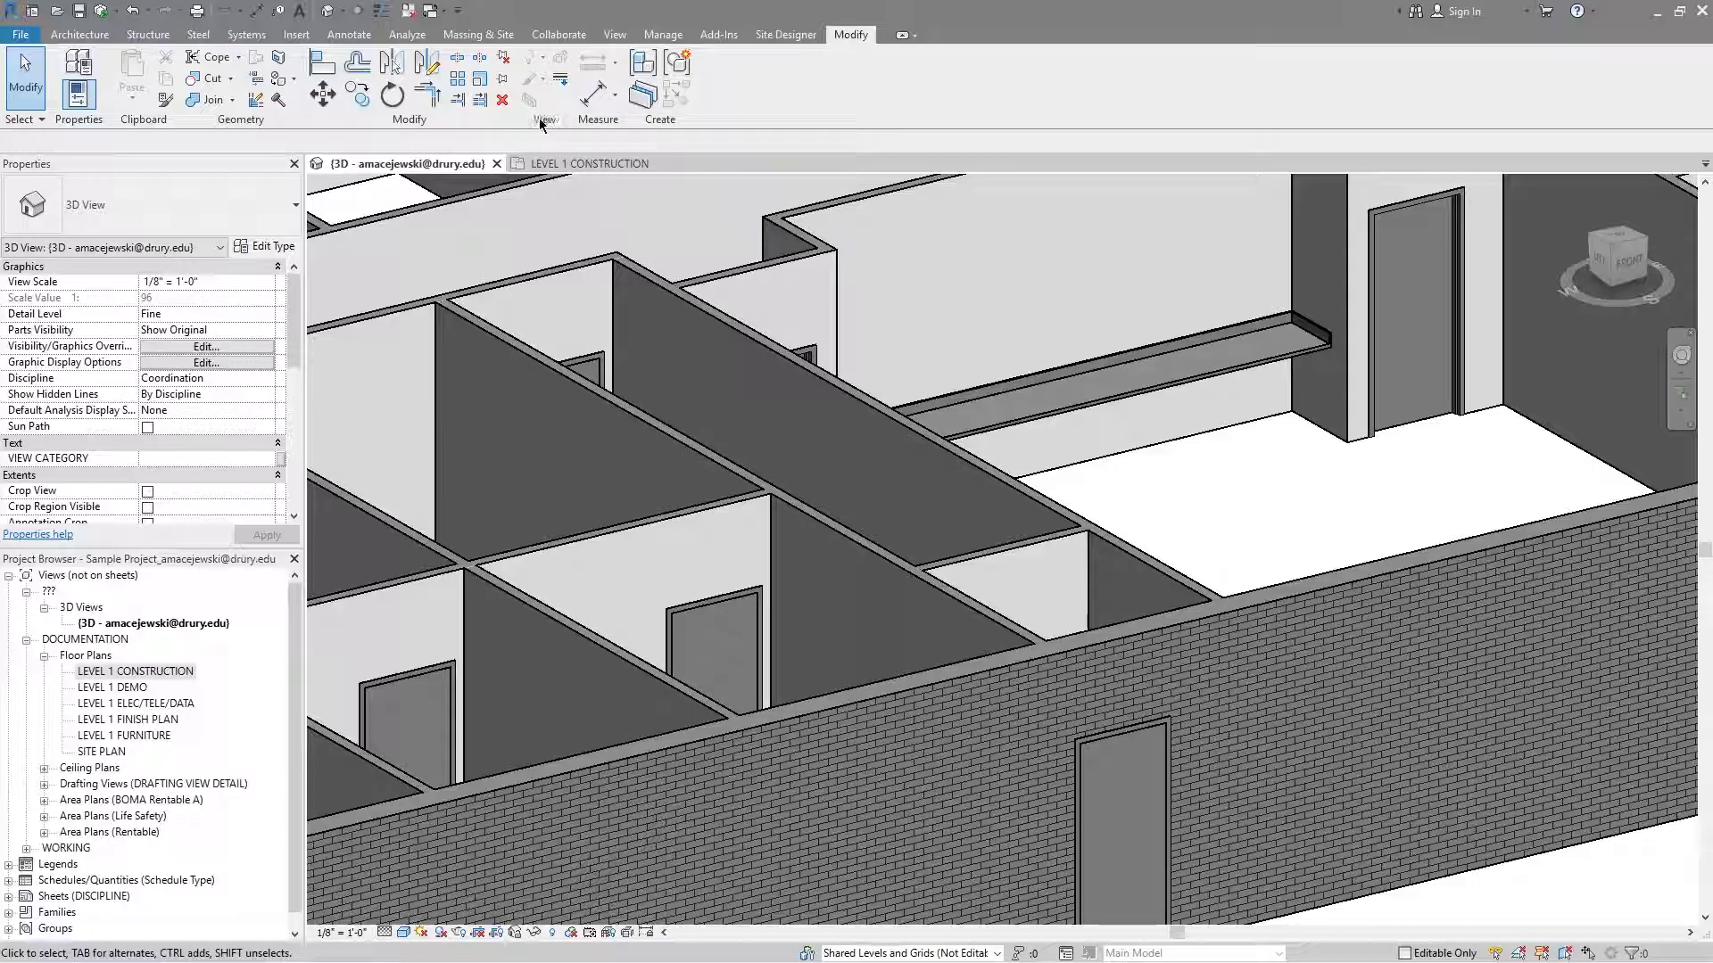
# Step: Start Linework in the 3D view with the DASH 1/8" - 3 - BLK line style
pyautogui.click(562, 82)
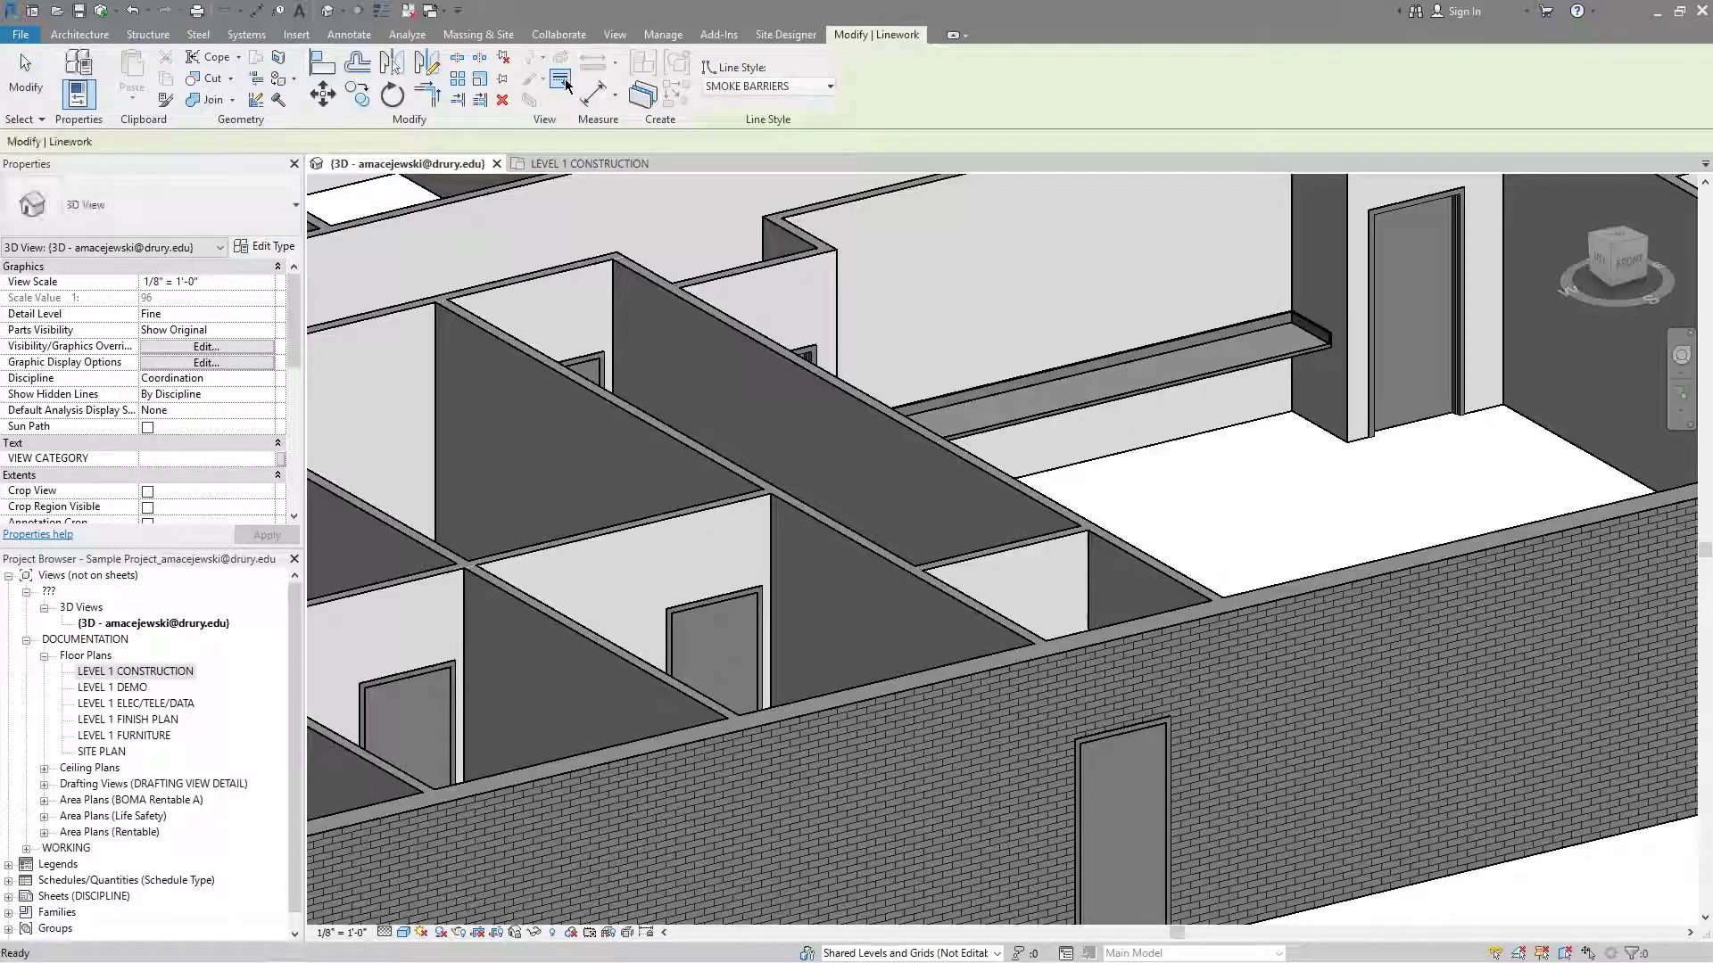
pyautogui.click(723, 87)
pyautogui.scroll(5, 802, 232)
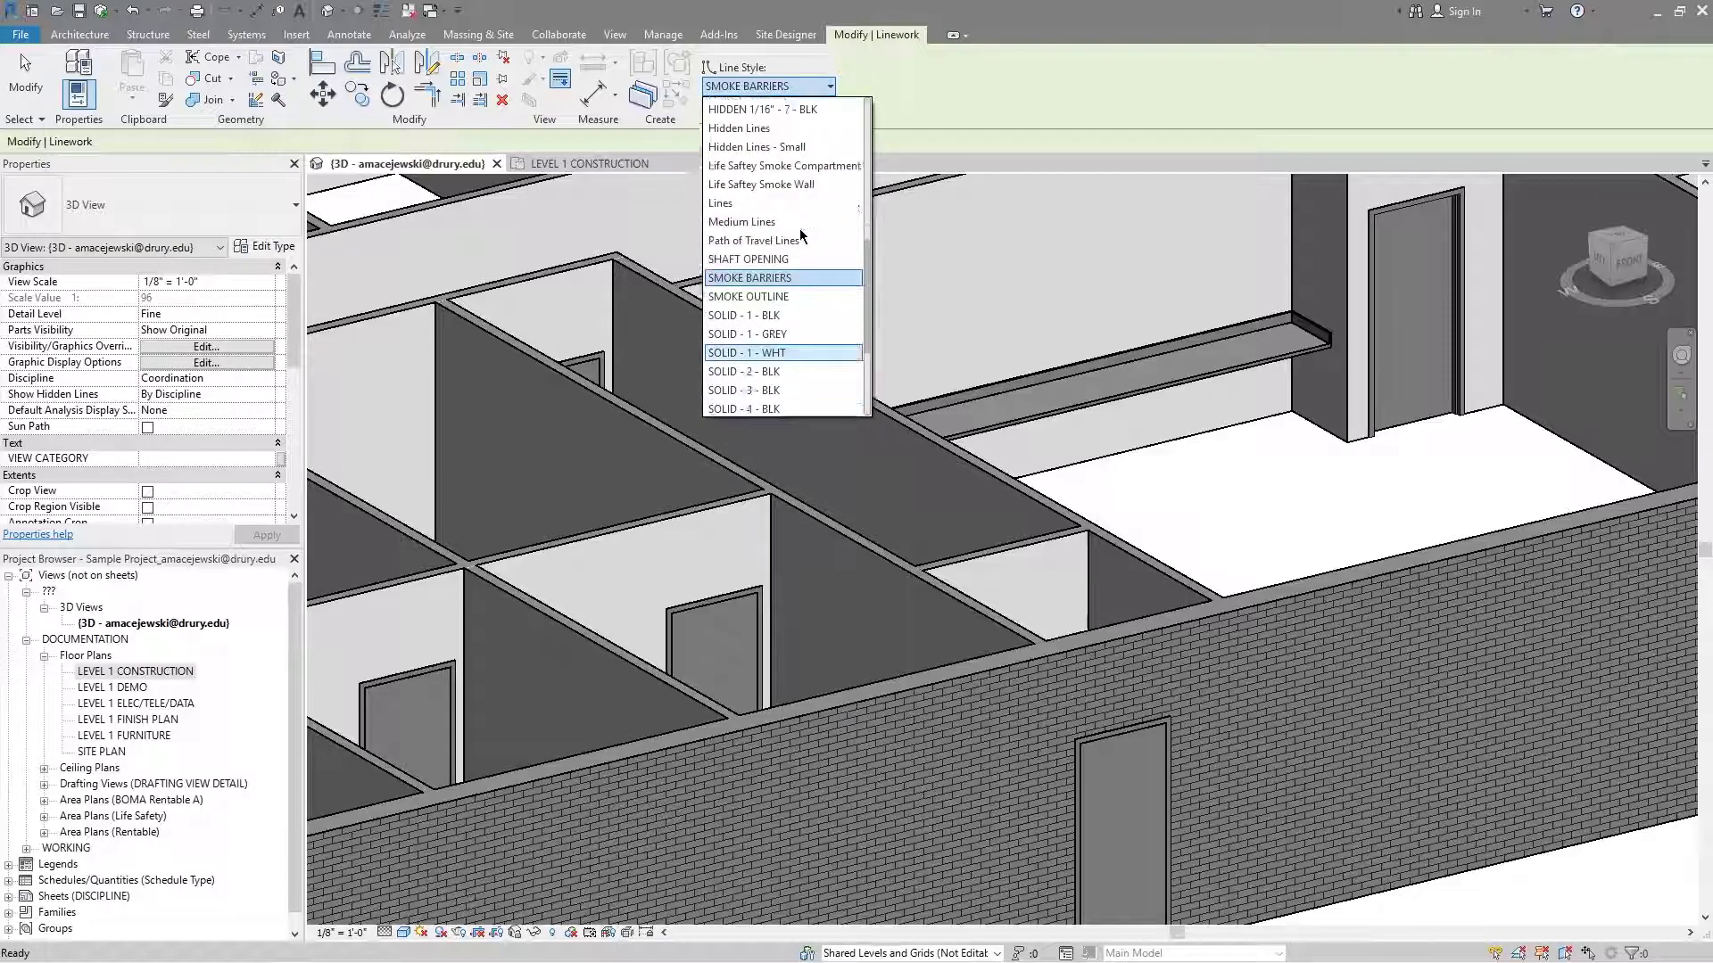
pyautogui.scroll(-4, 758, 254)
pyautogui.scroll(8, 767, 286)
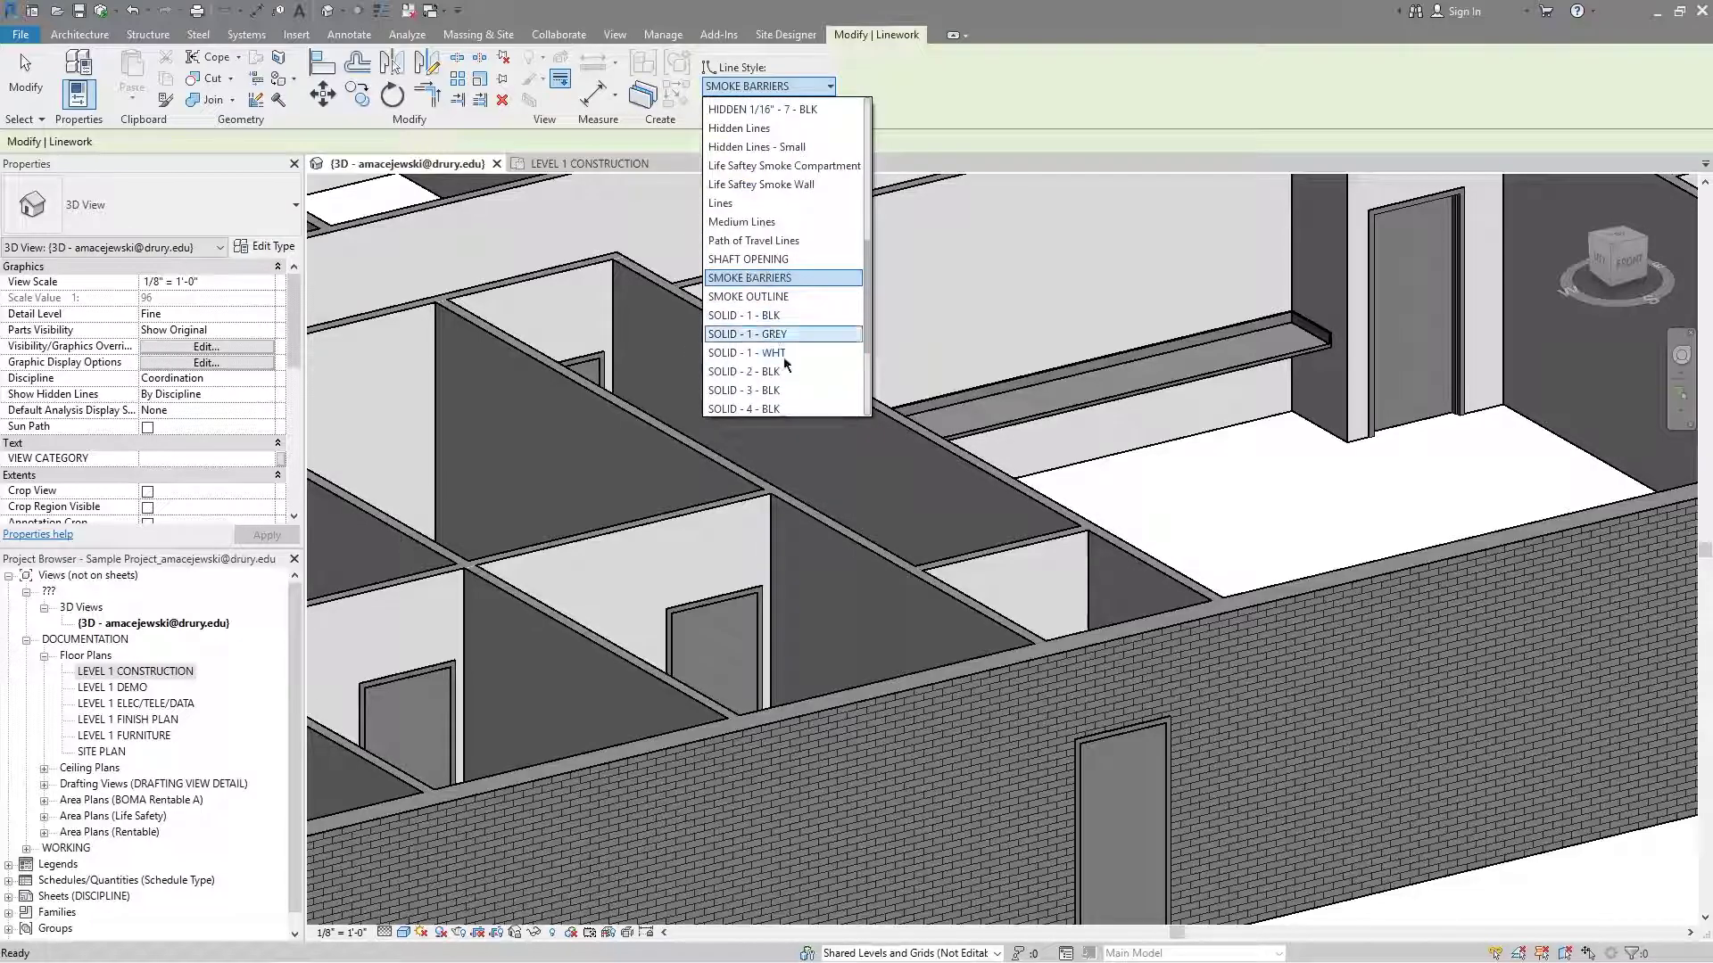
pyautogui.scroll(-3, 794, 250)
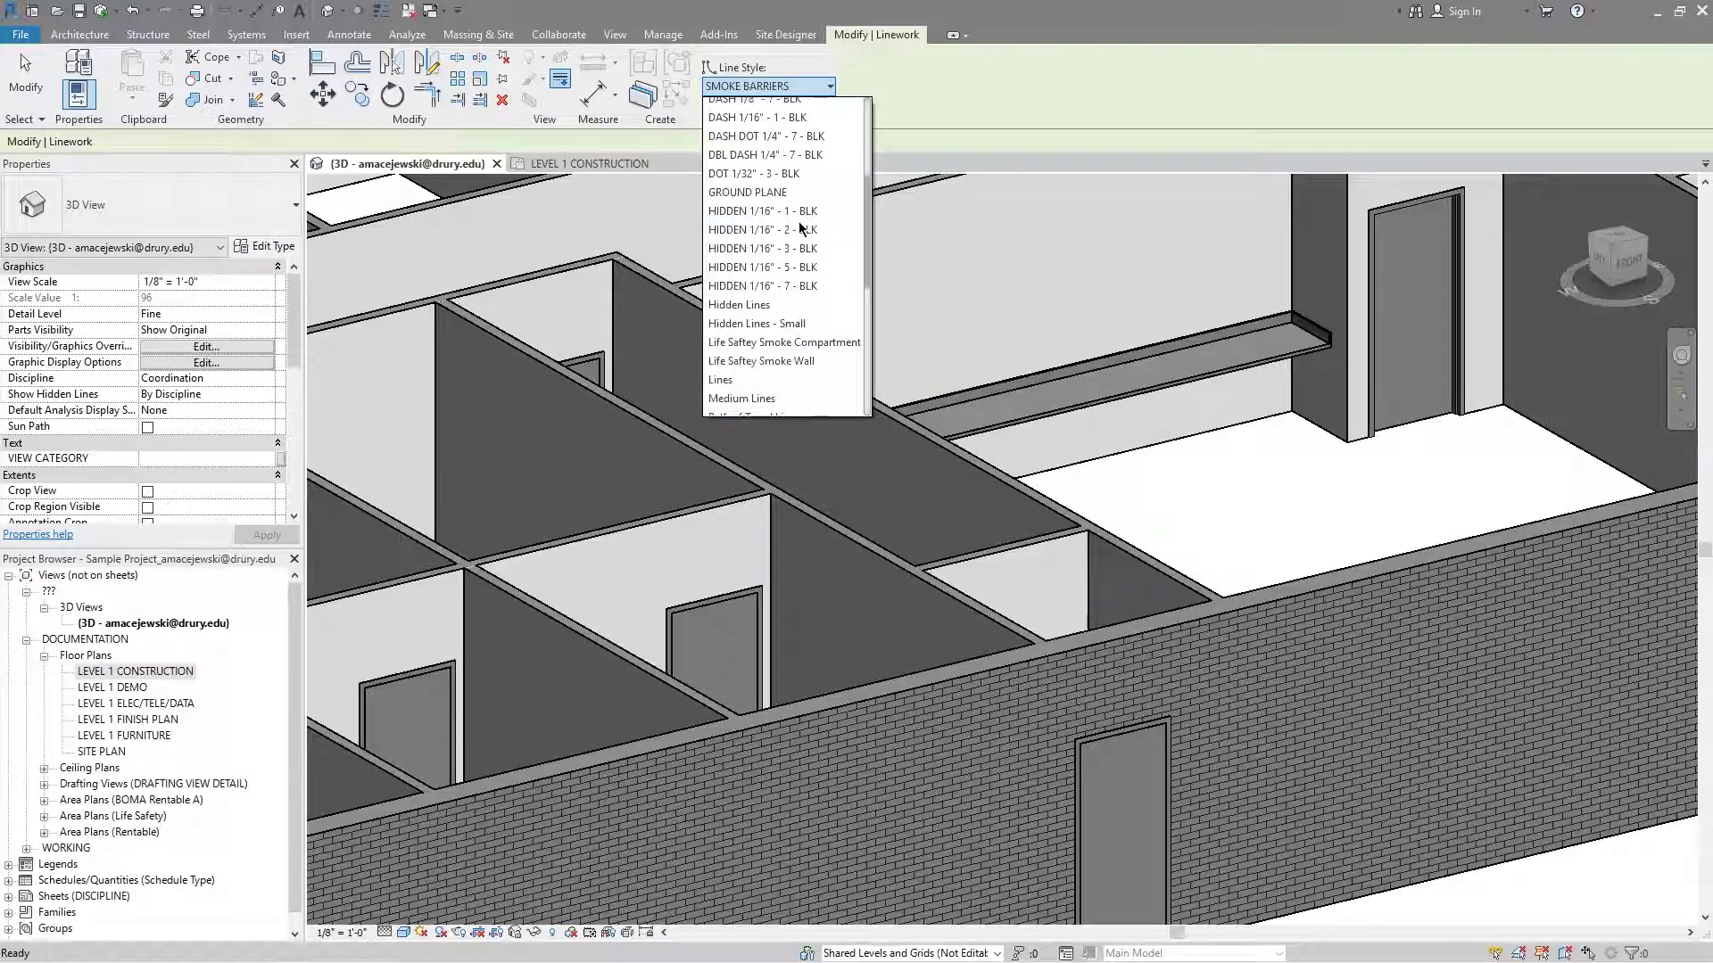
pyautogui.scroll(3, 790, 268)
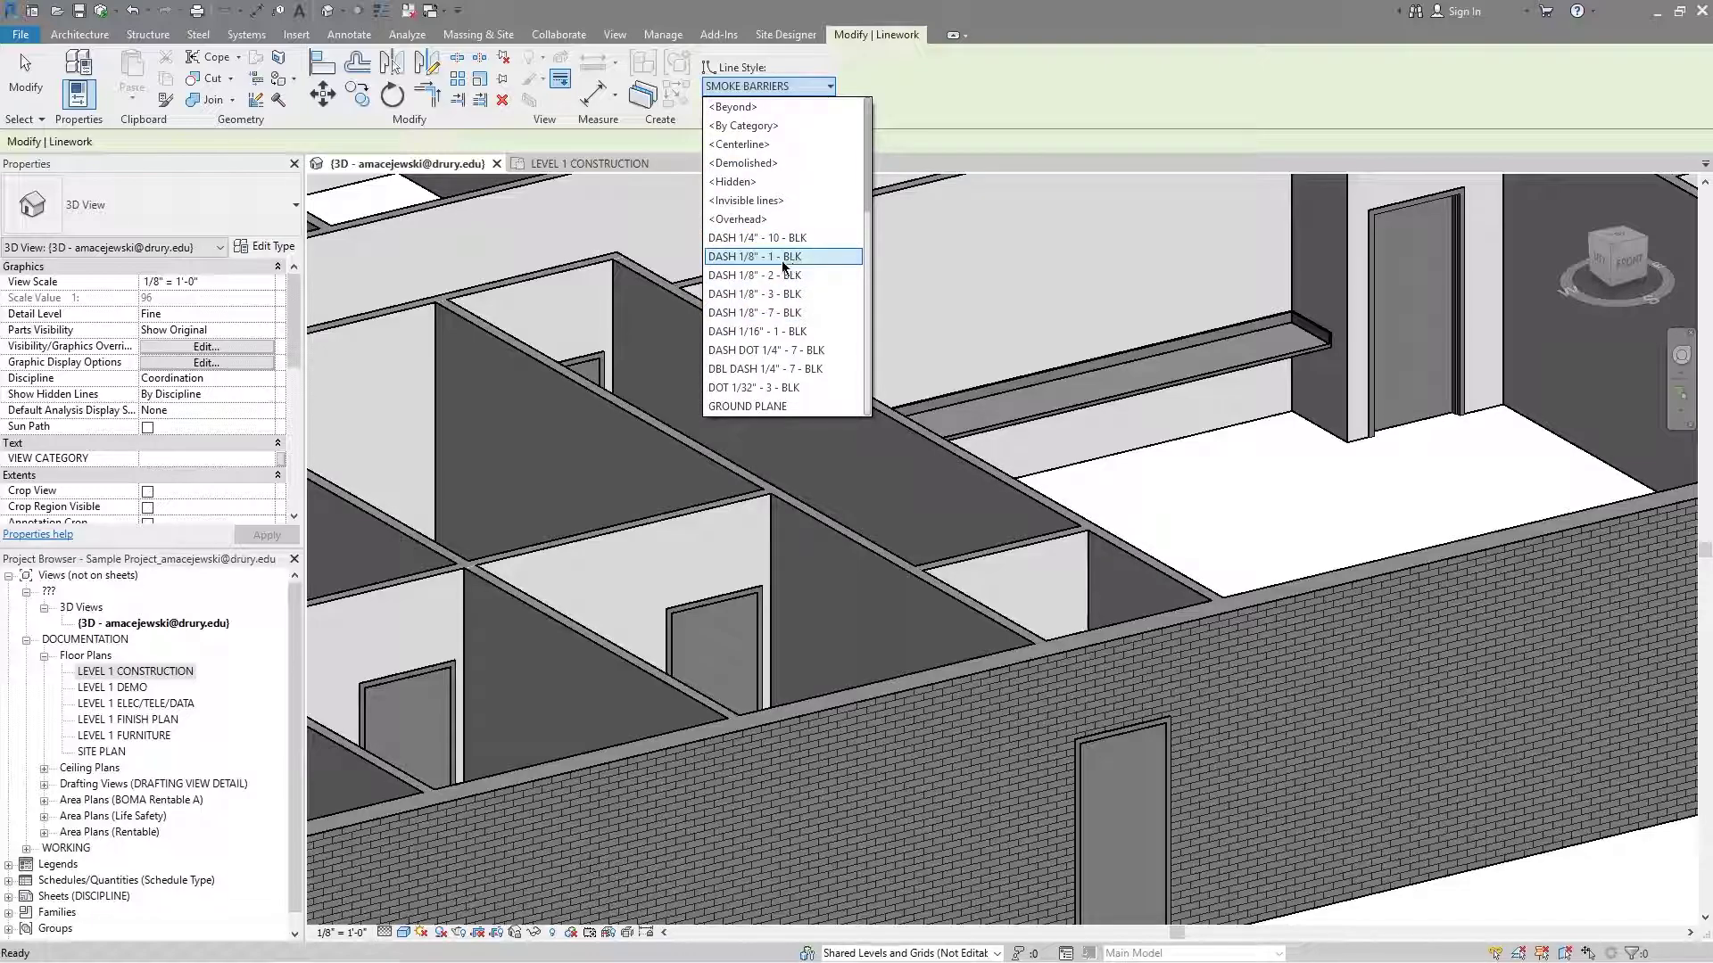
pyautogui.click(784, 258)
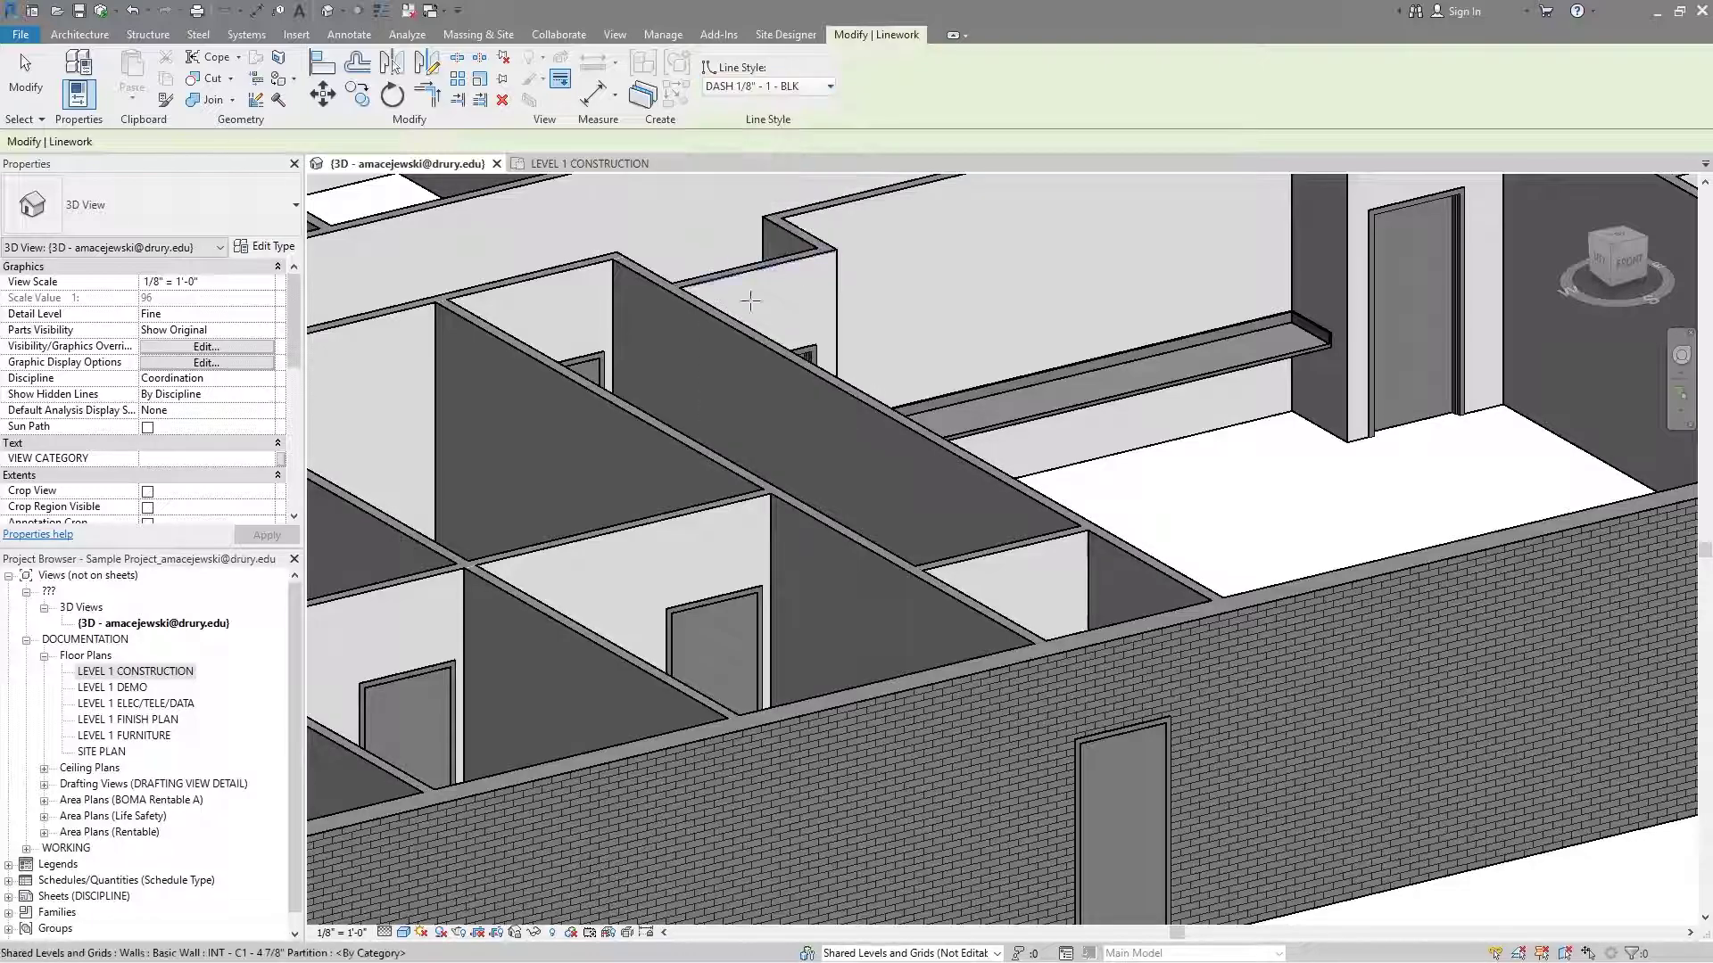
pyautogui.click(785, 86)
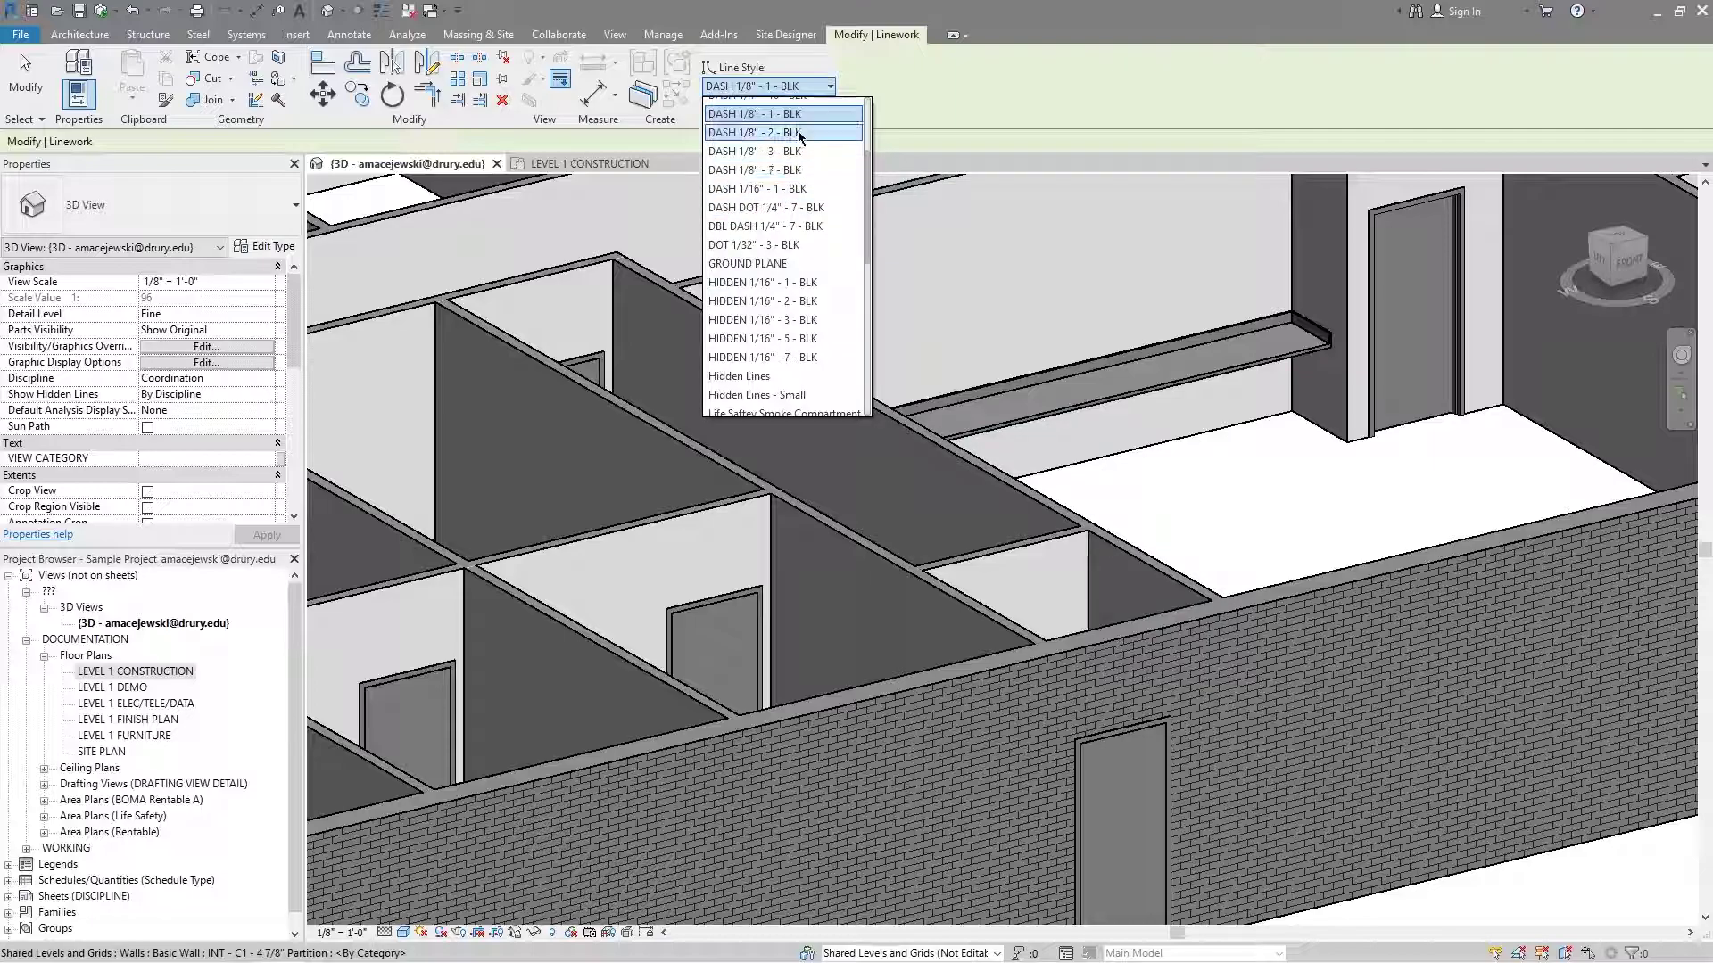
pyautogui.click(785, 151)
# Step: Dash the exterior door's two right jamb edges in DASH 1/8" - 3 - BLK
pyautogui.moveTo(1062, 783); pyautogui.dragTo(1008, 633, button='middle')
pyautogui.scroll(8, 1008, 633)
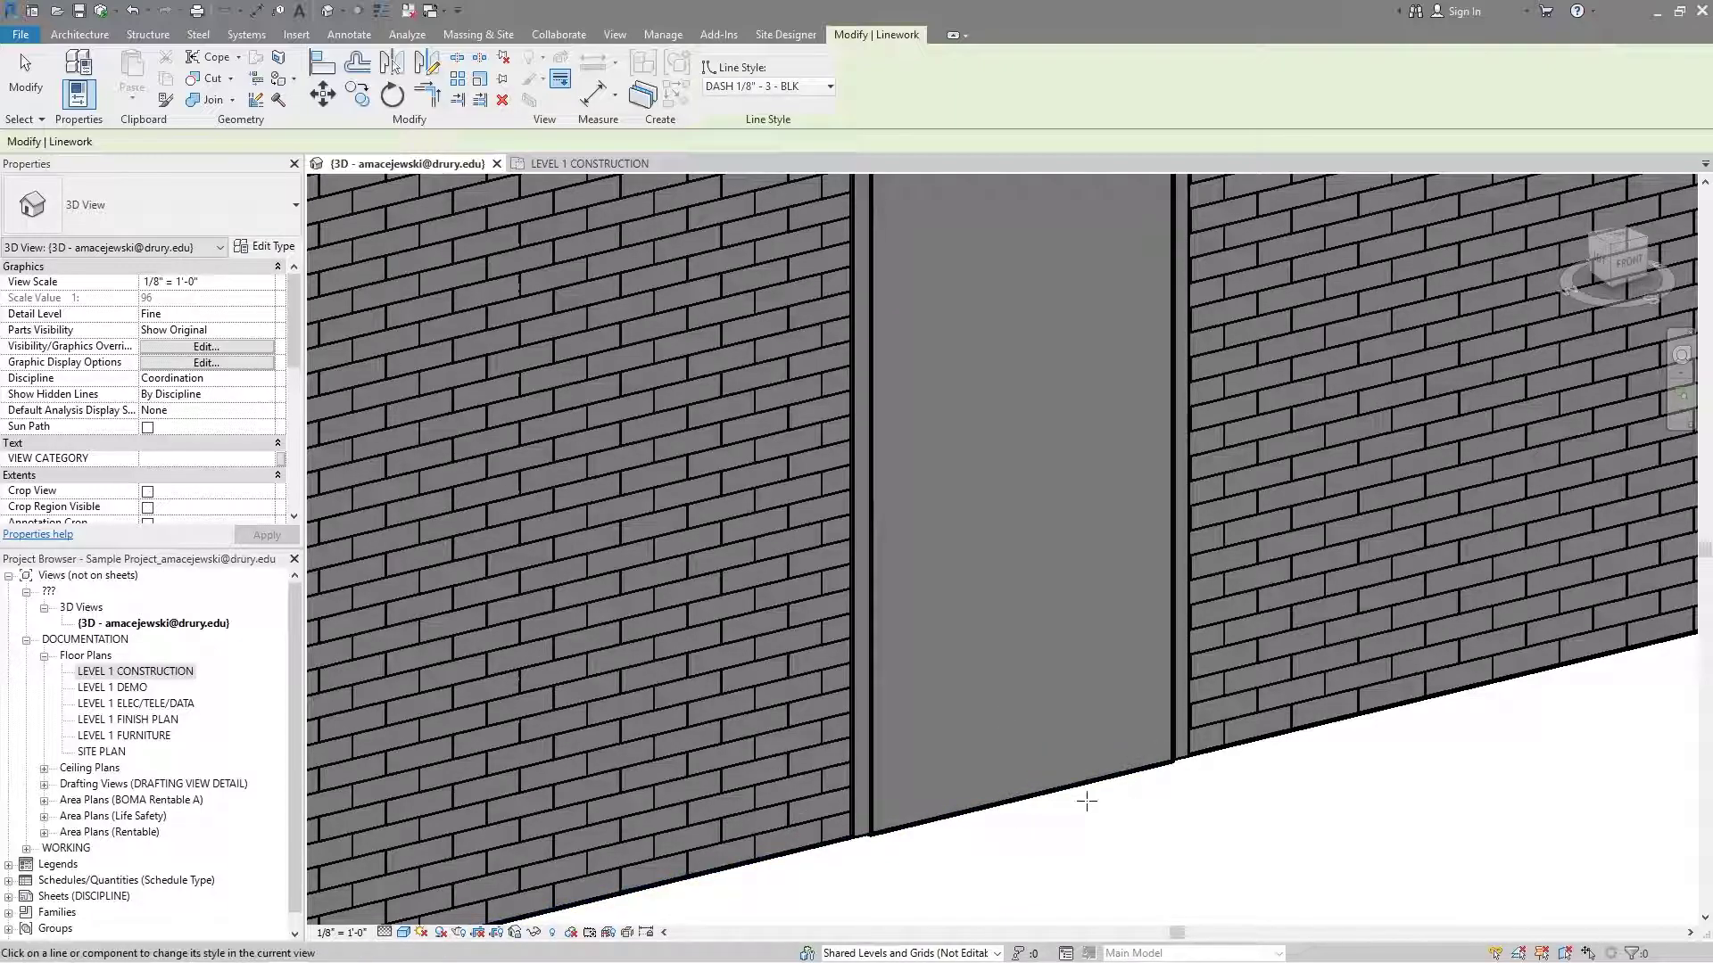
pyautogui.scroll(-5, 1088, 799)
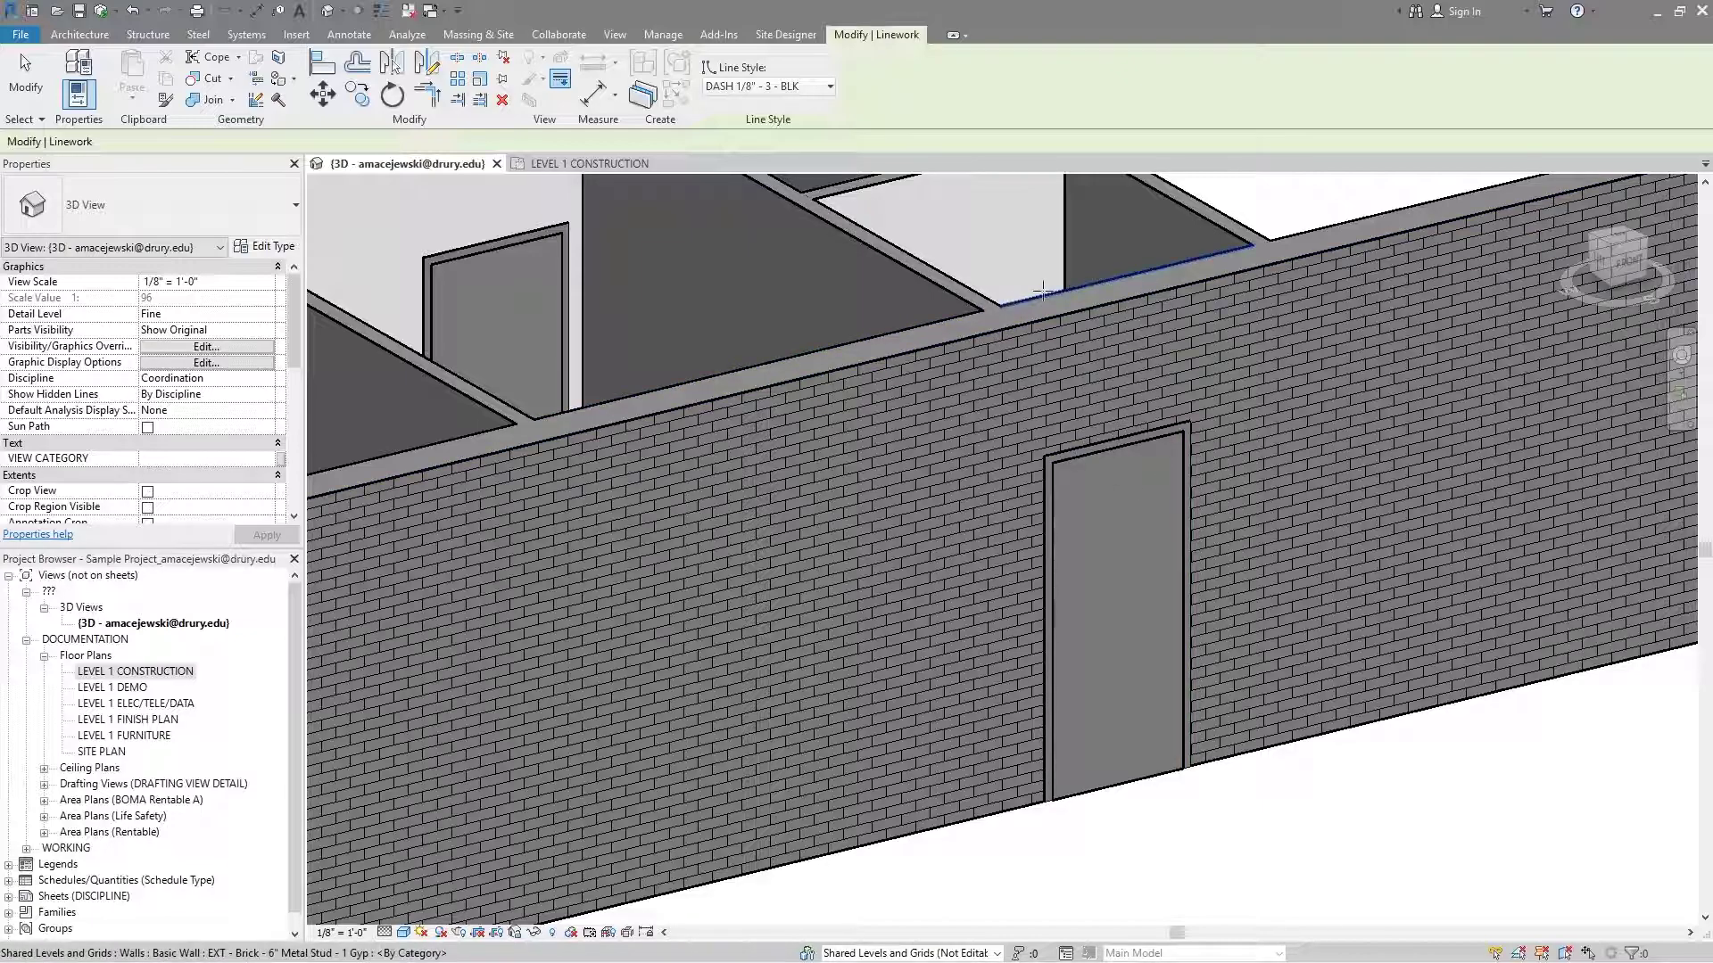
pyautogui.scroll(6, 908, 534)
pyautogui.moveTo(920, 535); pyautogui.dragTo(907, 534, button='middle')
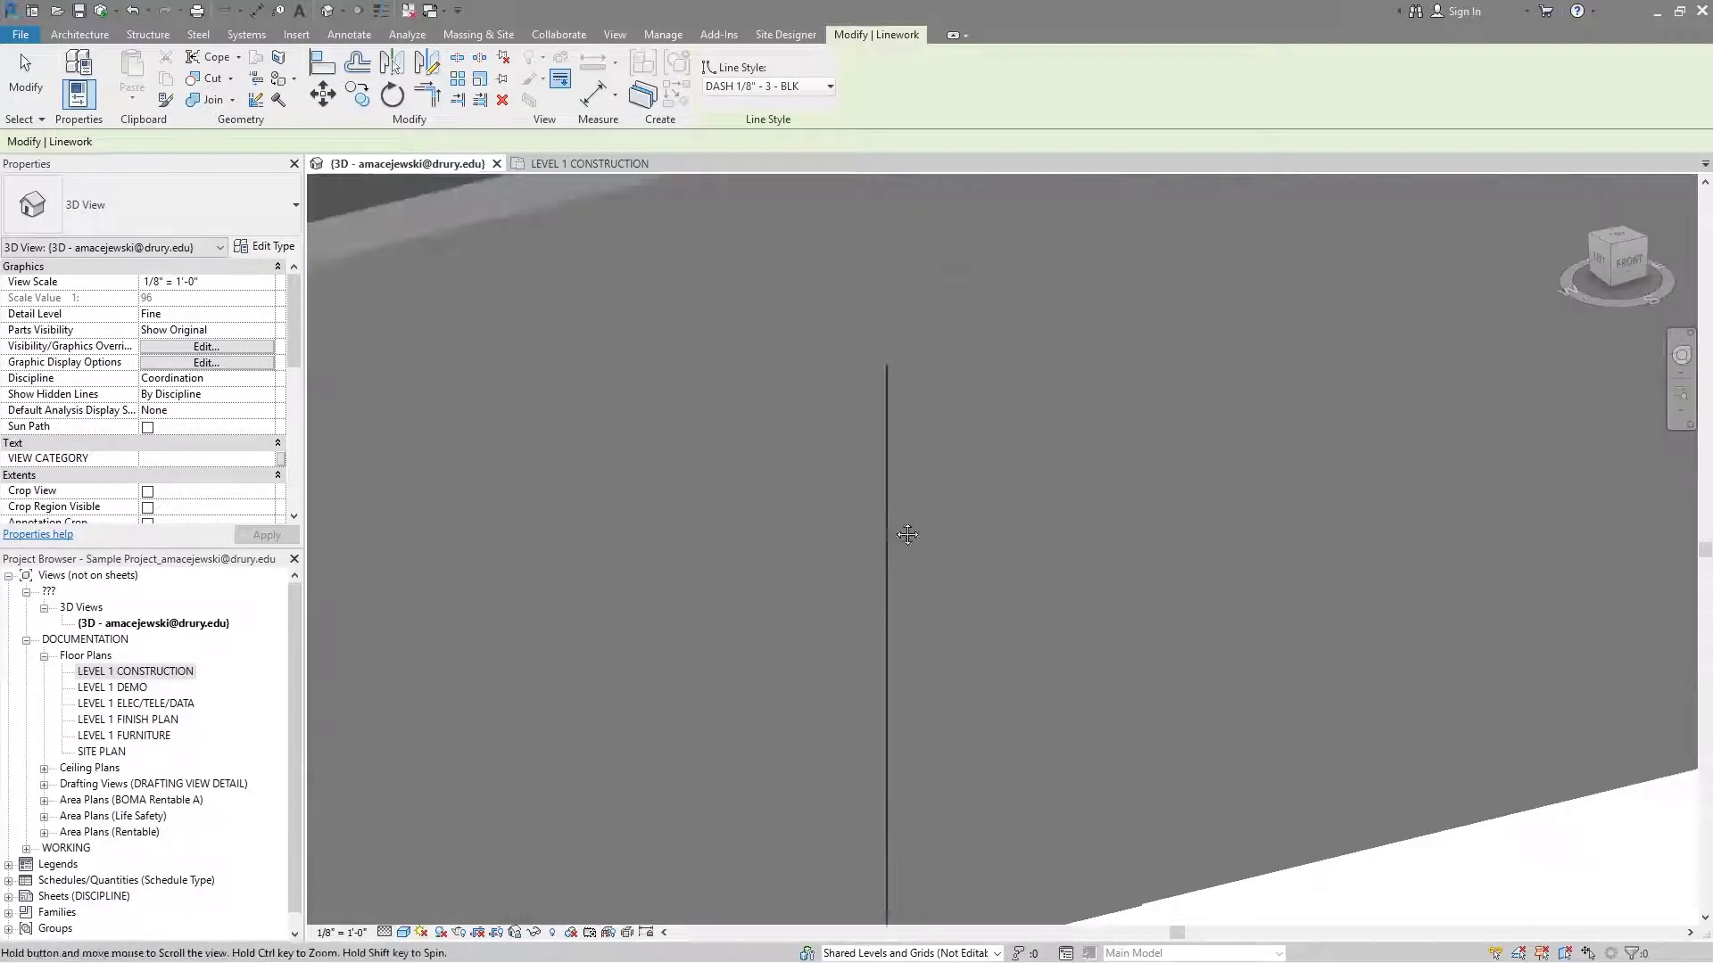
pyautogui.scroll(-6, 907, 534)
pyautogui.scroll(6, 899, 466)
pyautogui.scroll(-6, 898, 467)
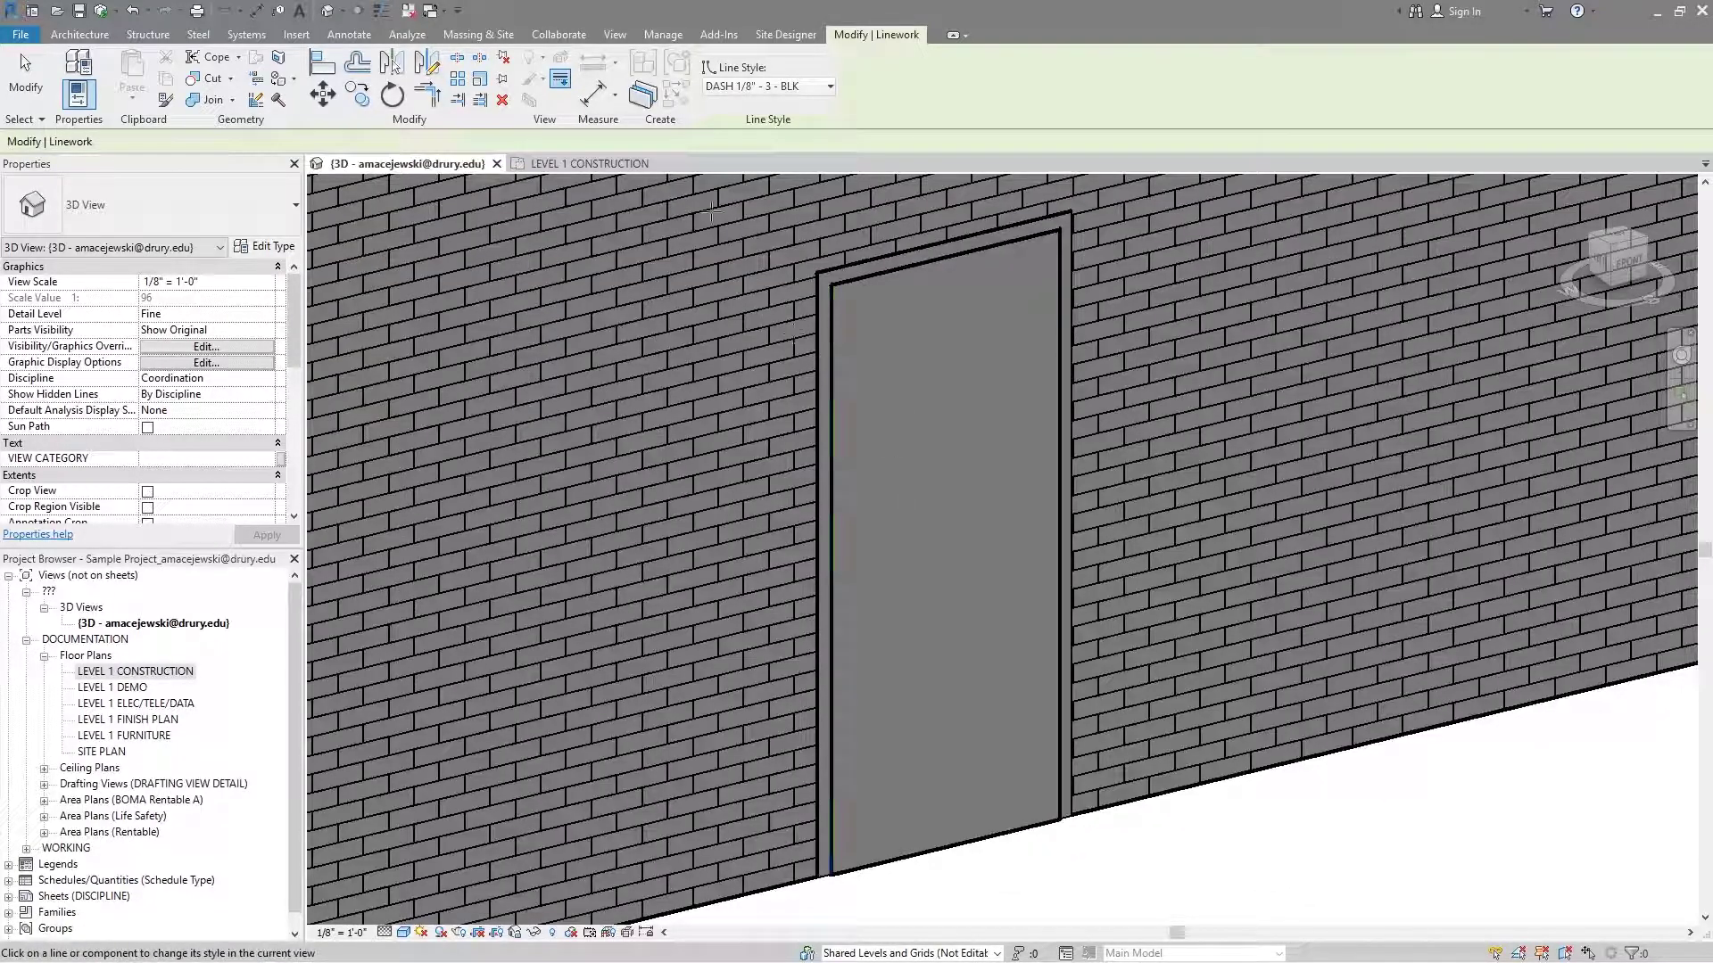
pyautogui.scroll(6, 895, 412)
pyautogui.scroll(-5, 969, 561)
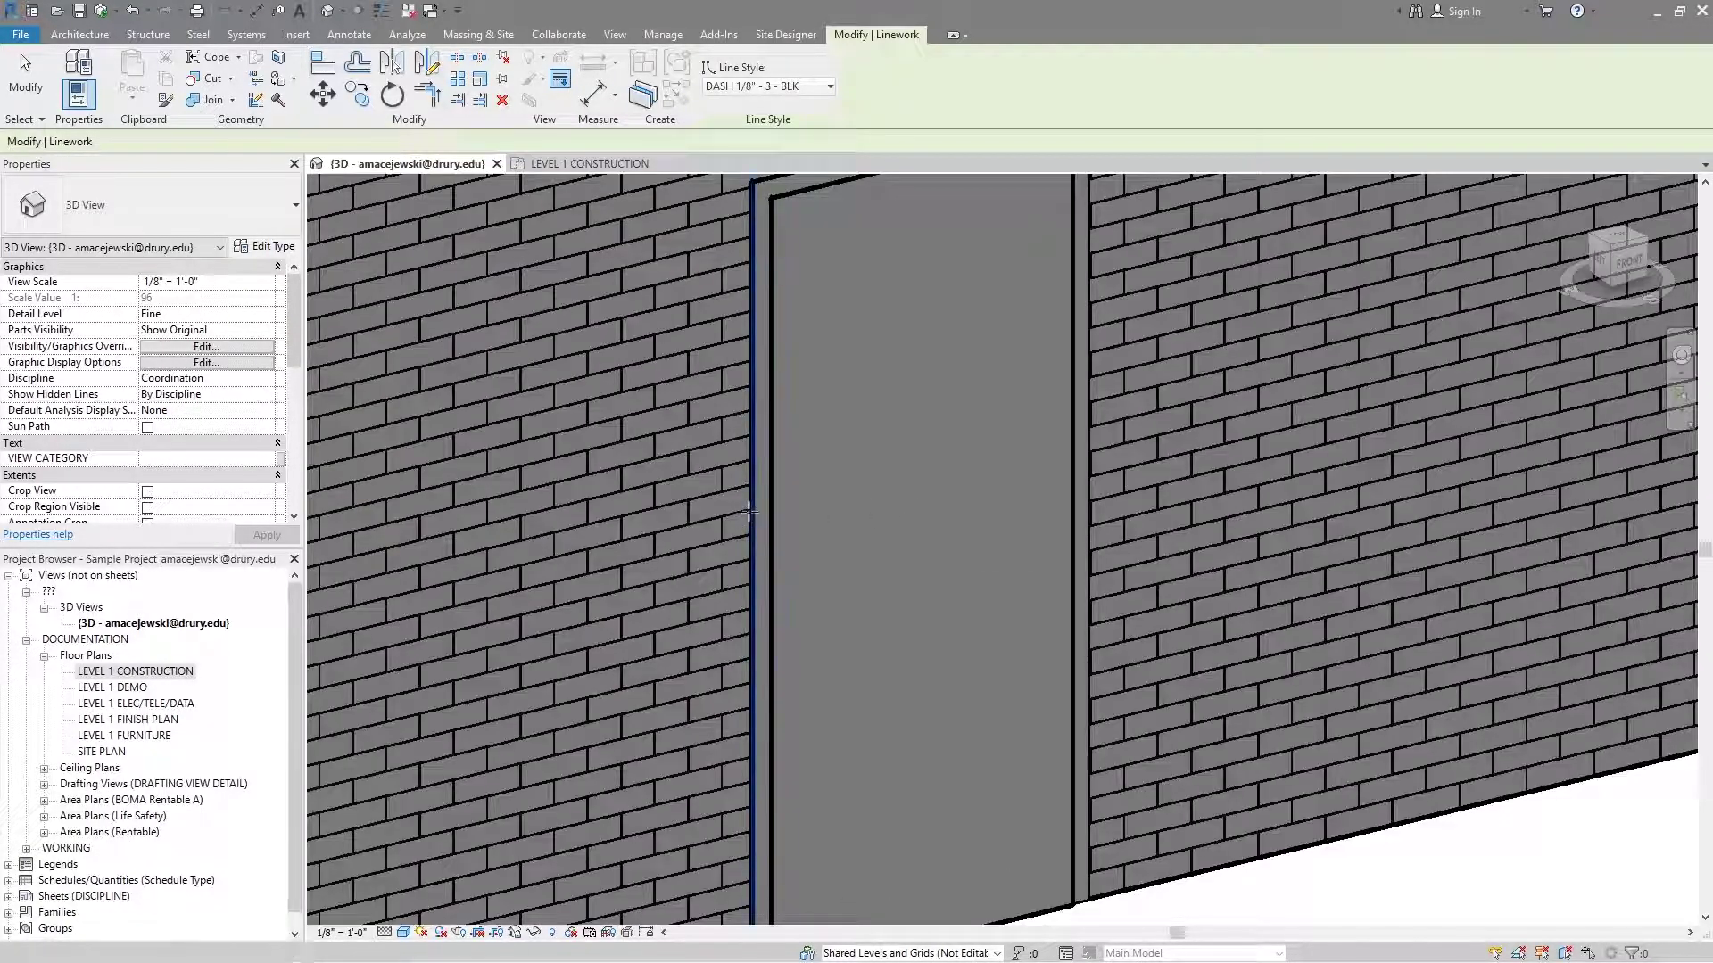
pyautogui.scroll(6, 819, 597)
pyautogui.scroll(-5, 819, 597)
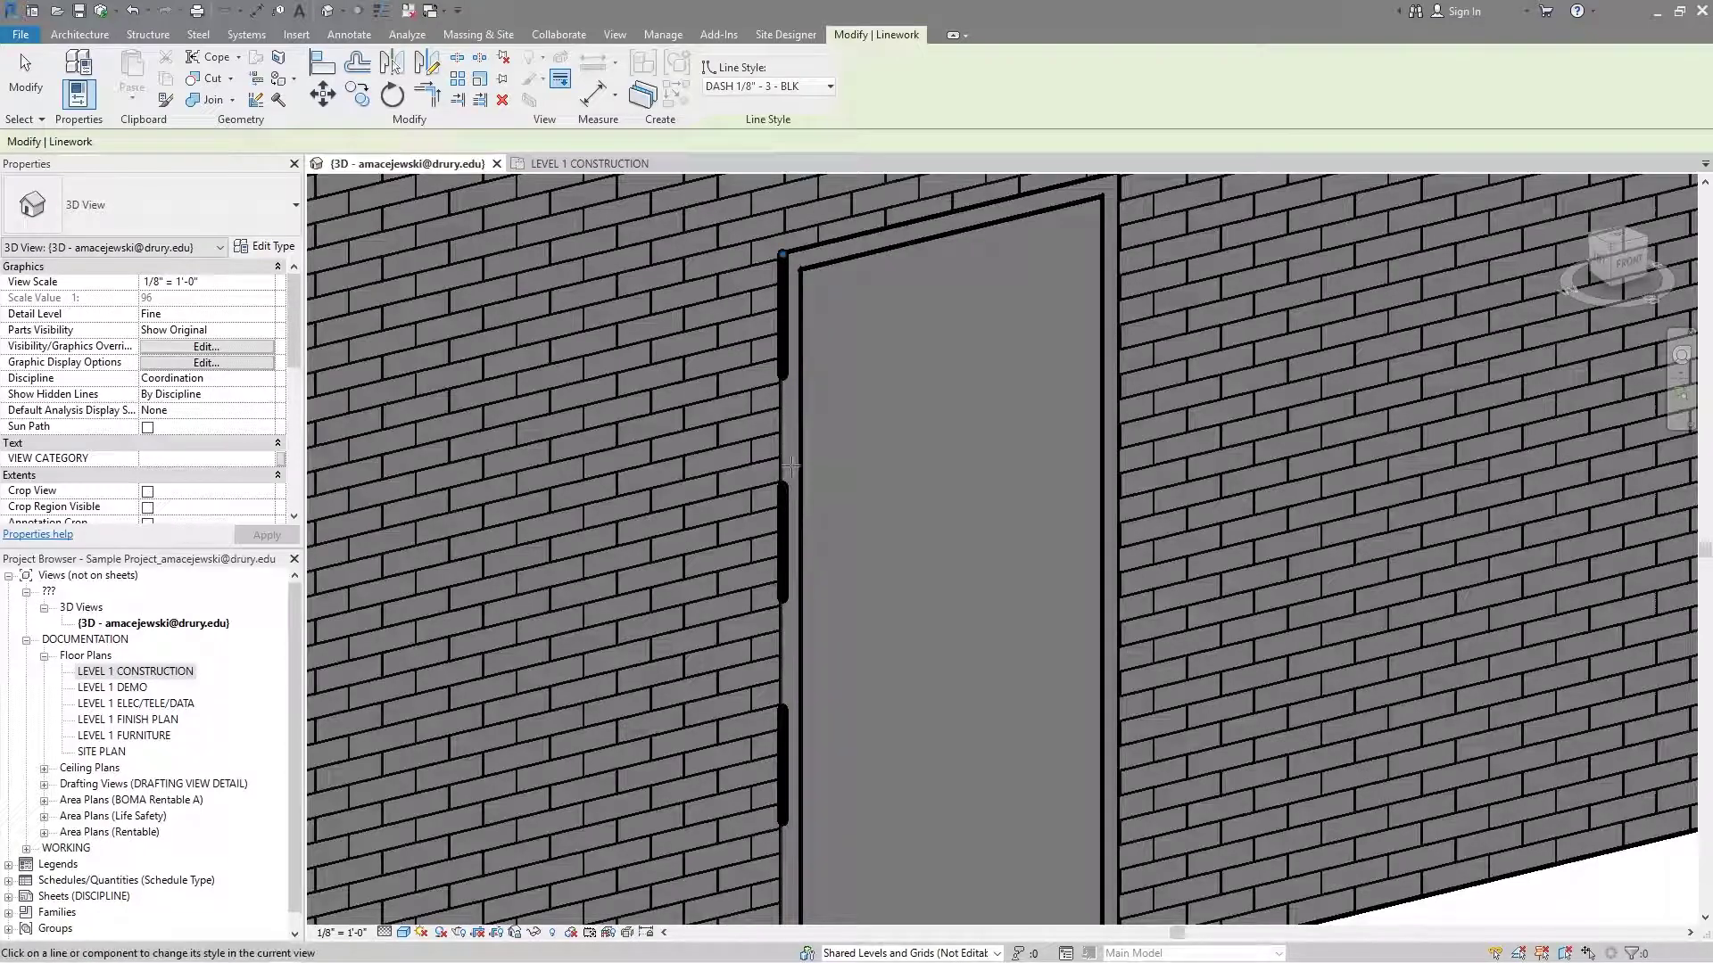
pyautogui.scroll(6, 853, 521)
pyautogui.scroll(-5, 853, 521)
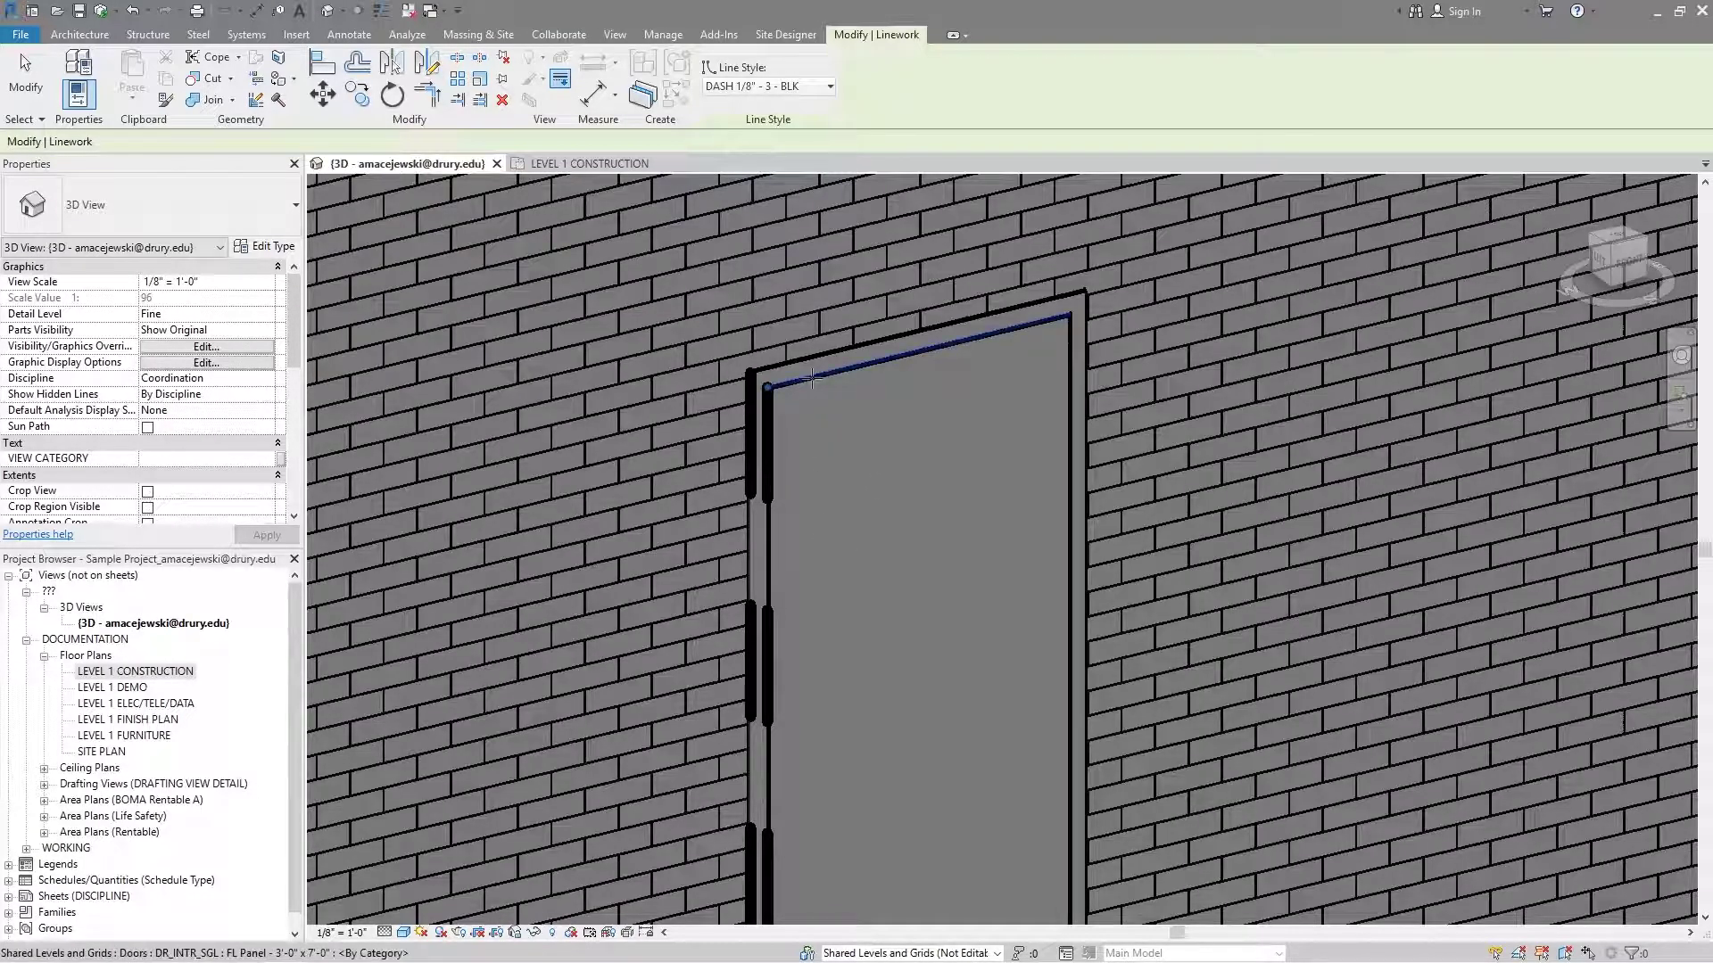
pyautogui.click(1070, 375)
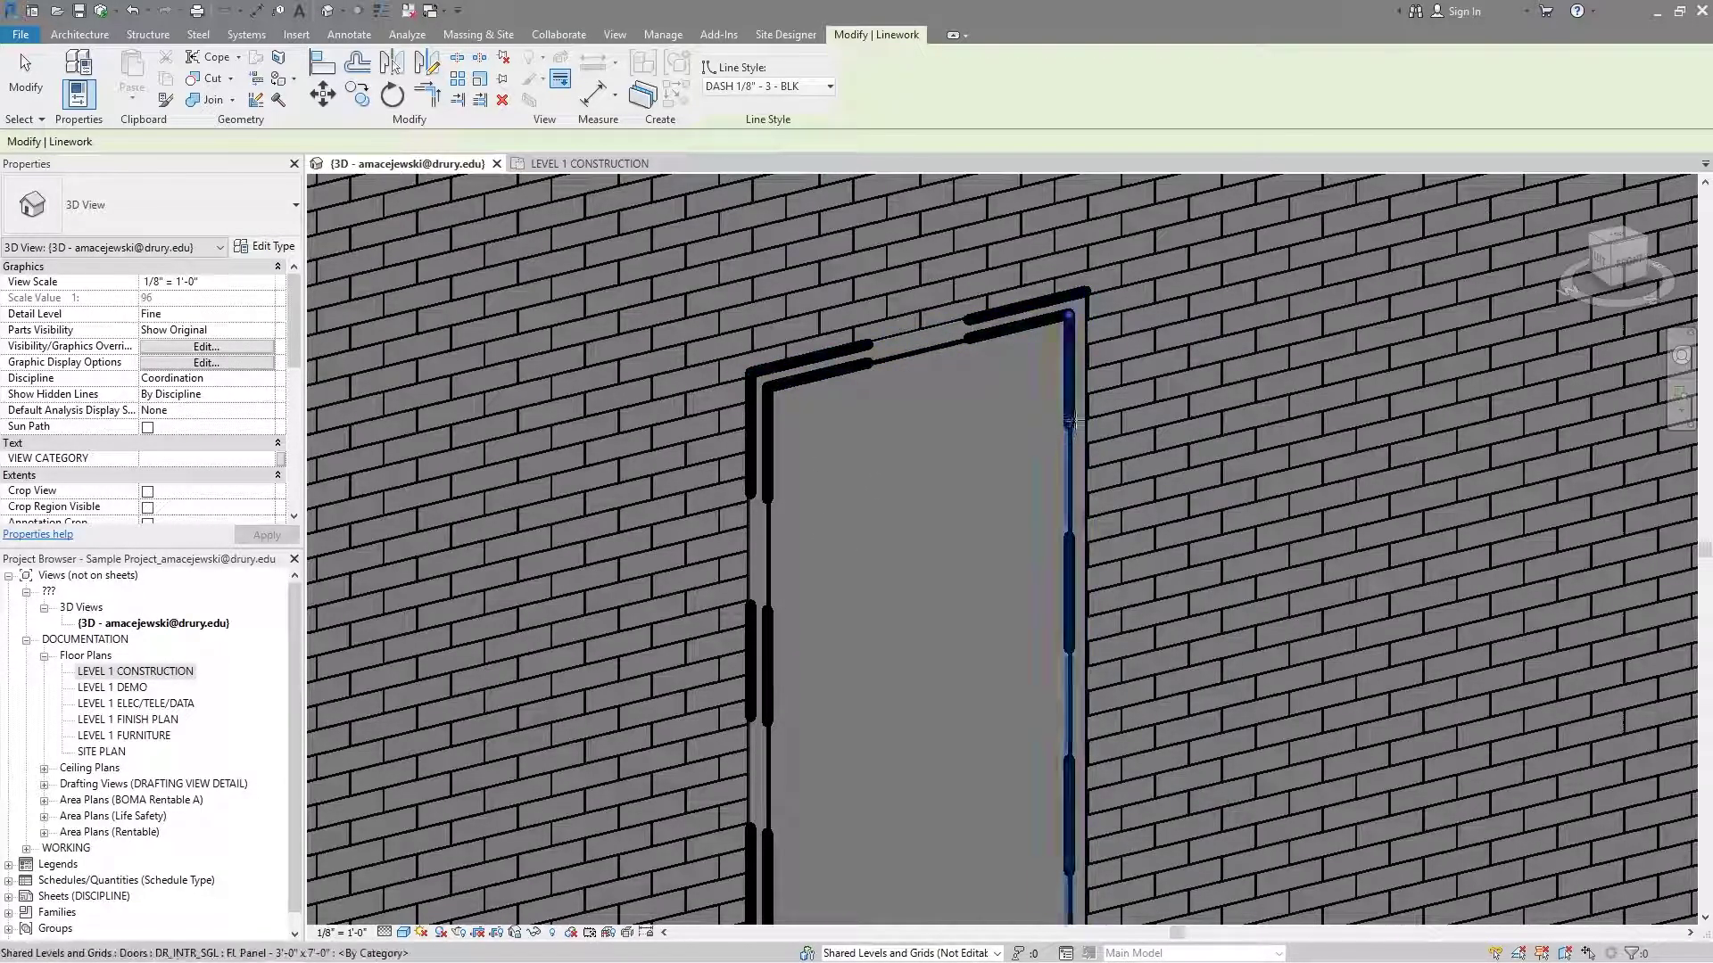
pyautogui.click(1085, 455)
pyautogui.scroll(-2, 1013, 519)
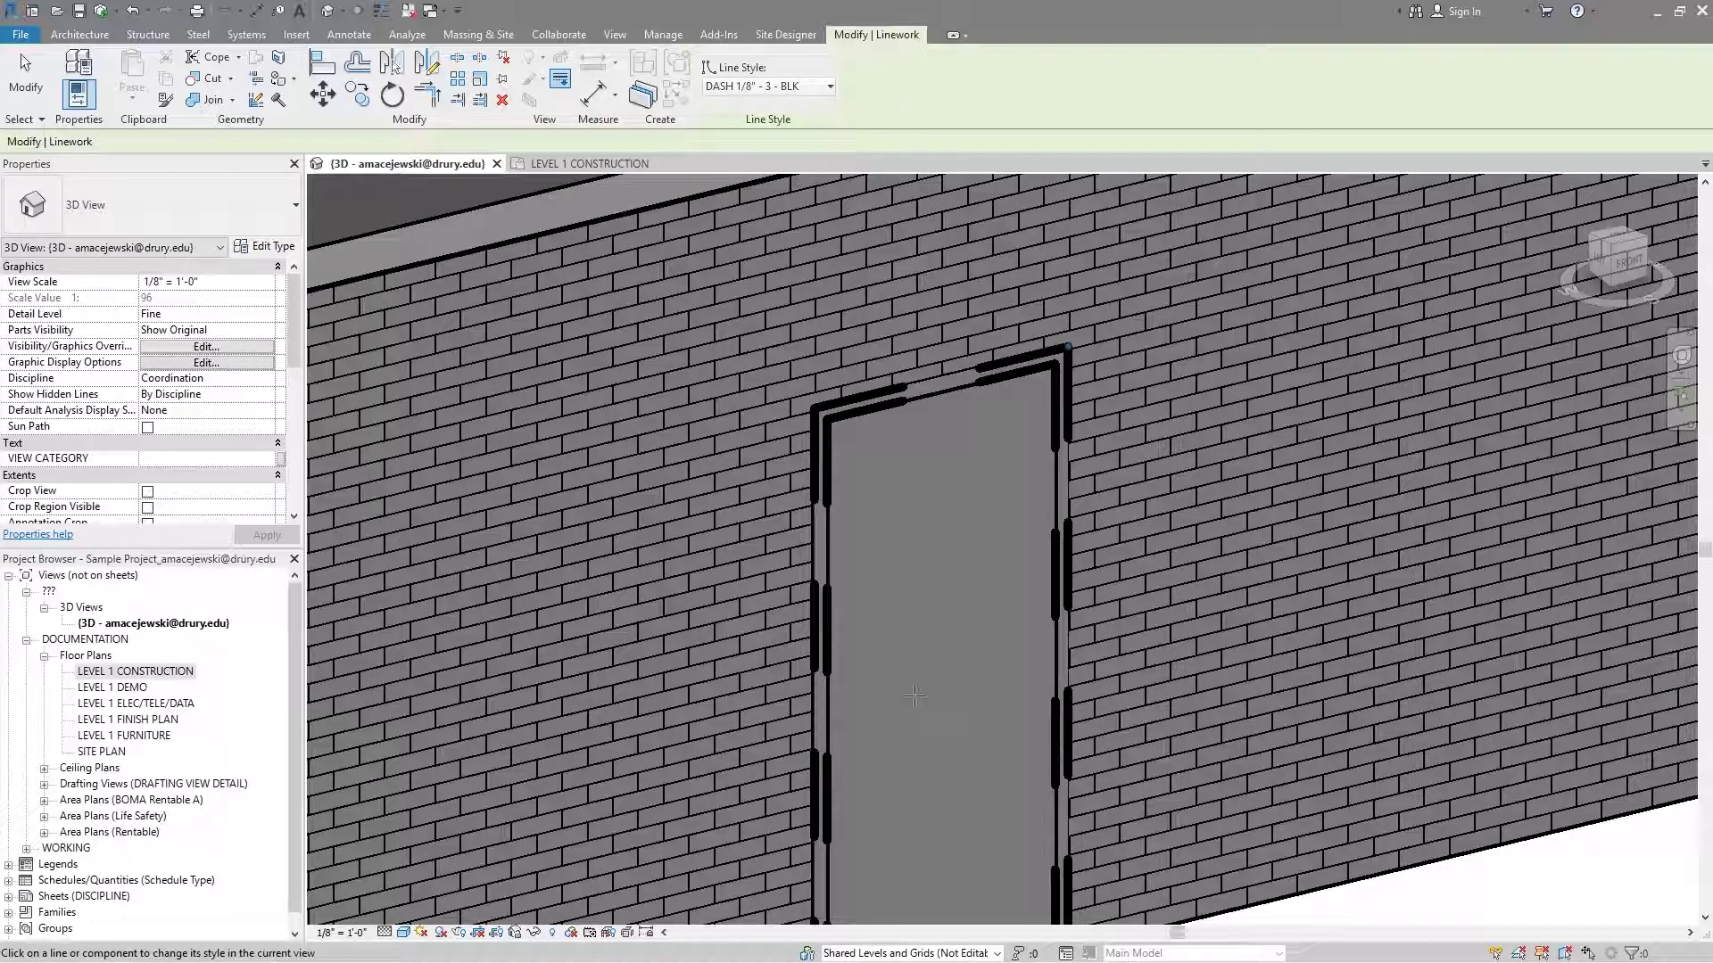
pyautogui.scroll(5, 955, 654)
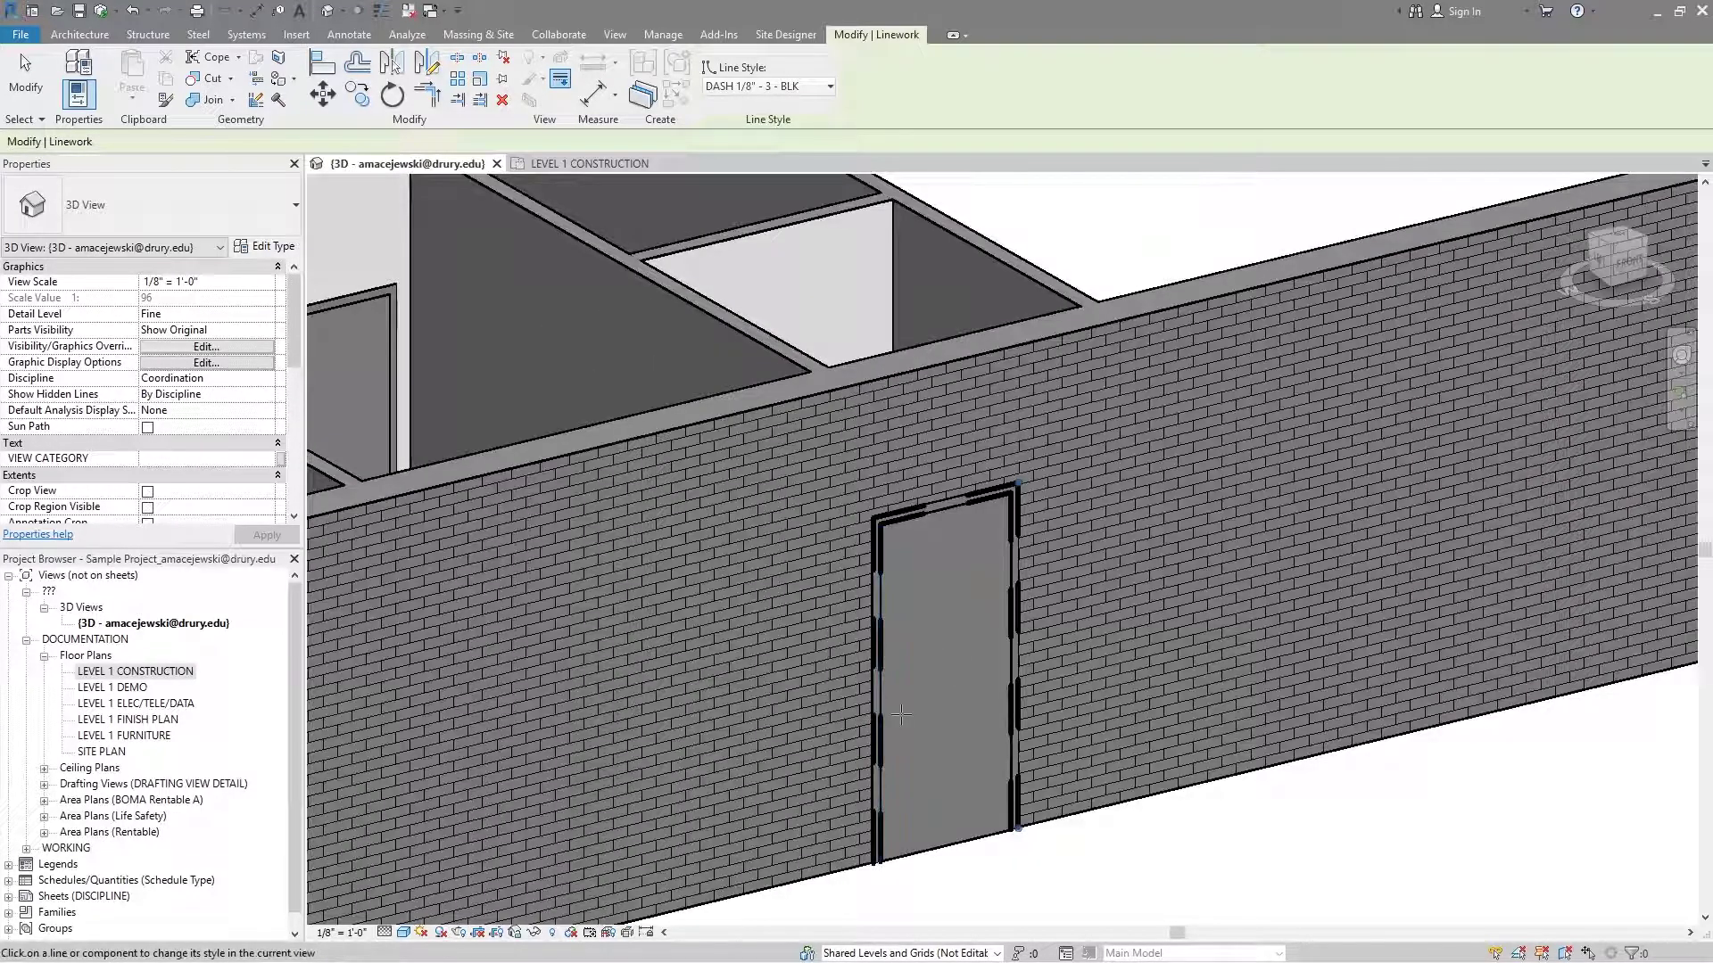
# Step: Choose the TEMP - 3 - BLUE line style and turn four wall-top edges blue
pyautogui.click(828, 87)
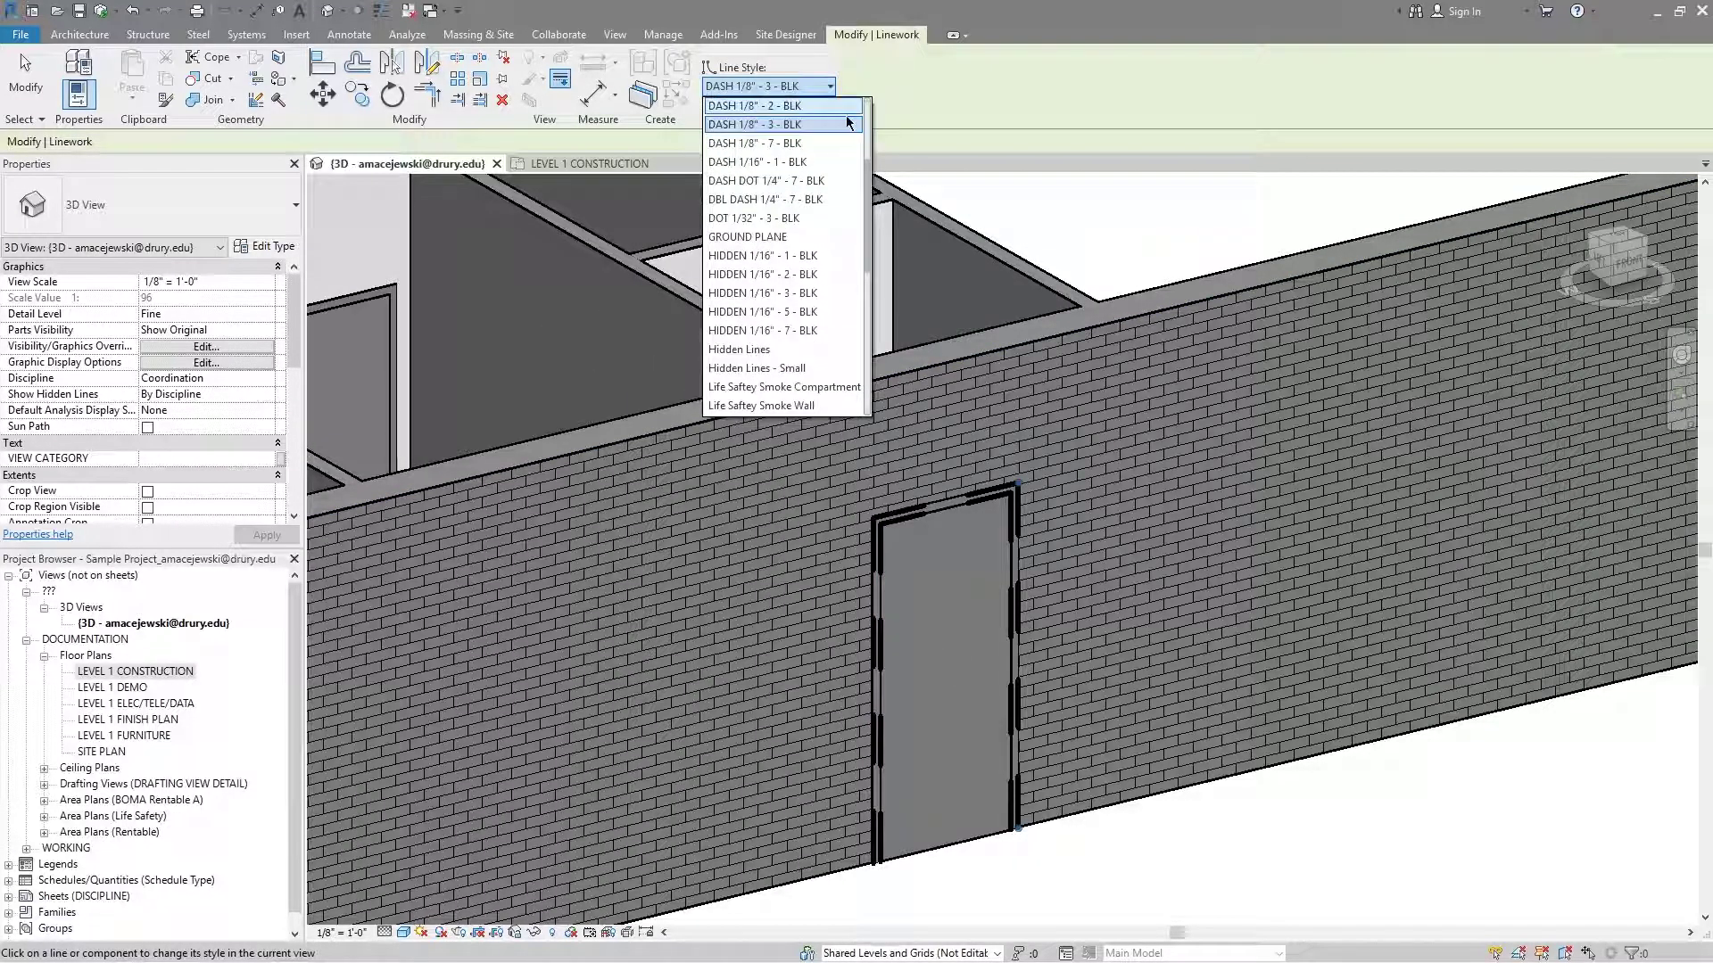
pyautogui.scroll(5, 803, 348)
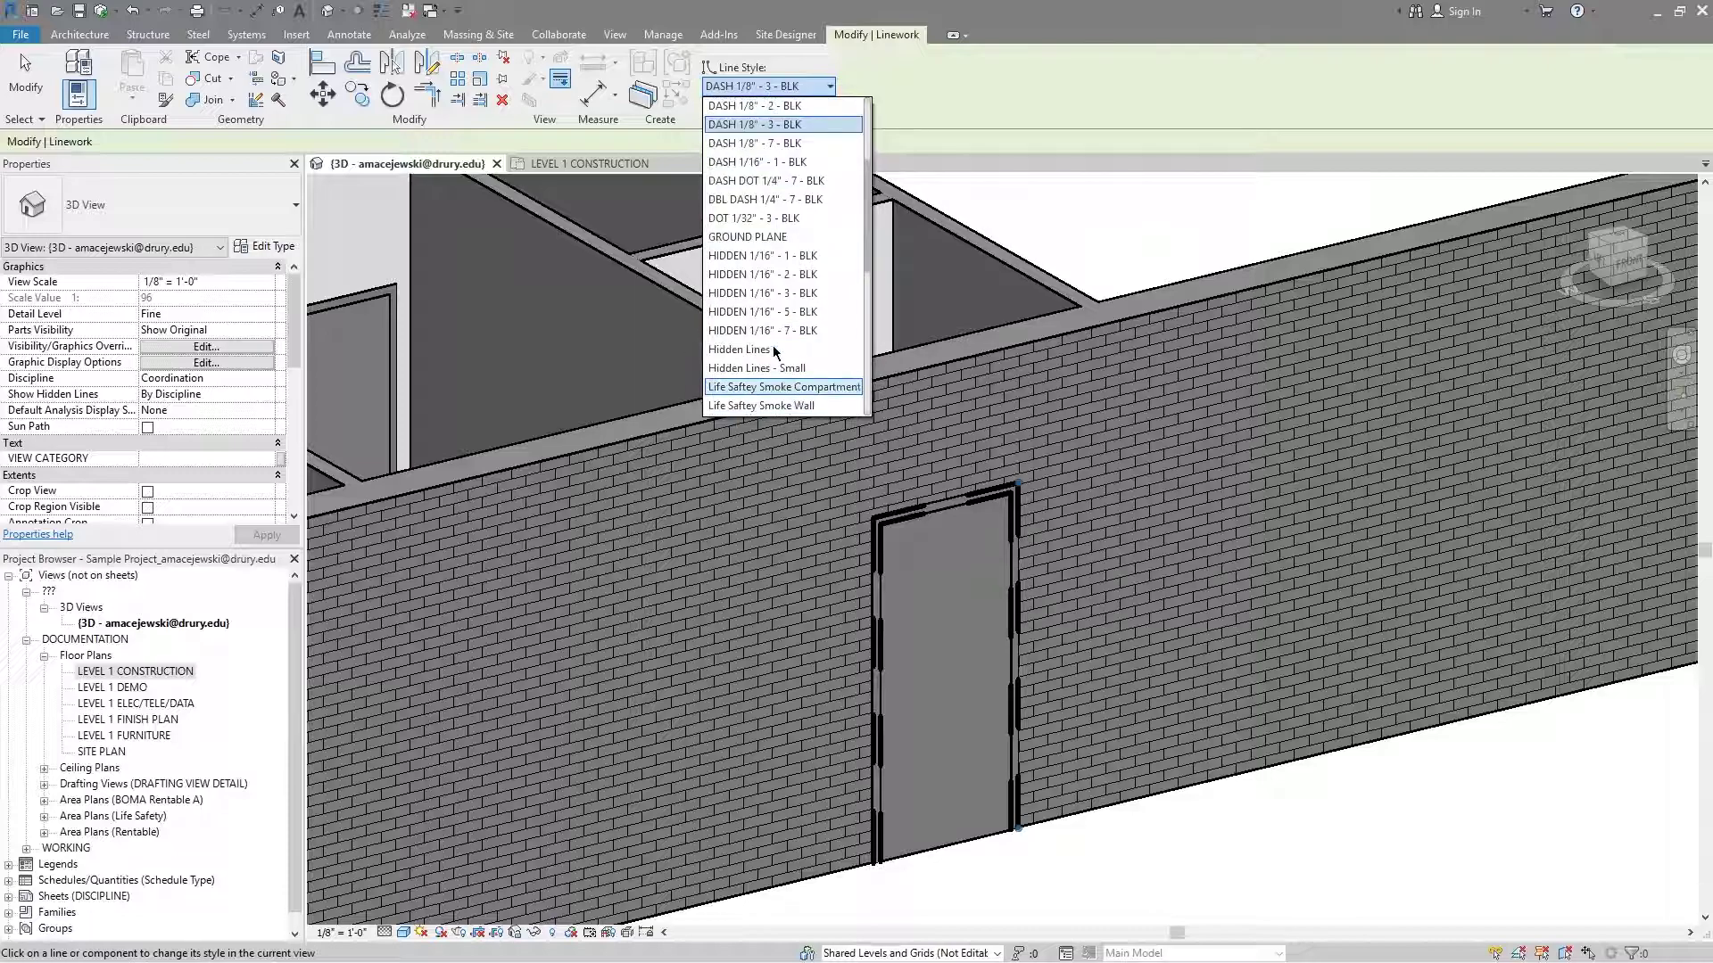
pyautogui.scroll(-7, 787, 336)
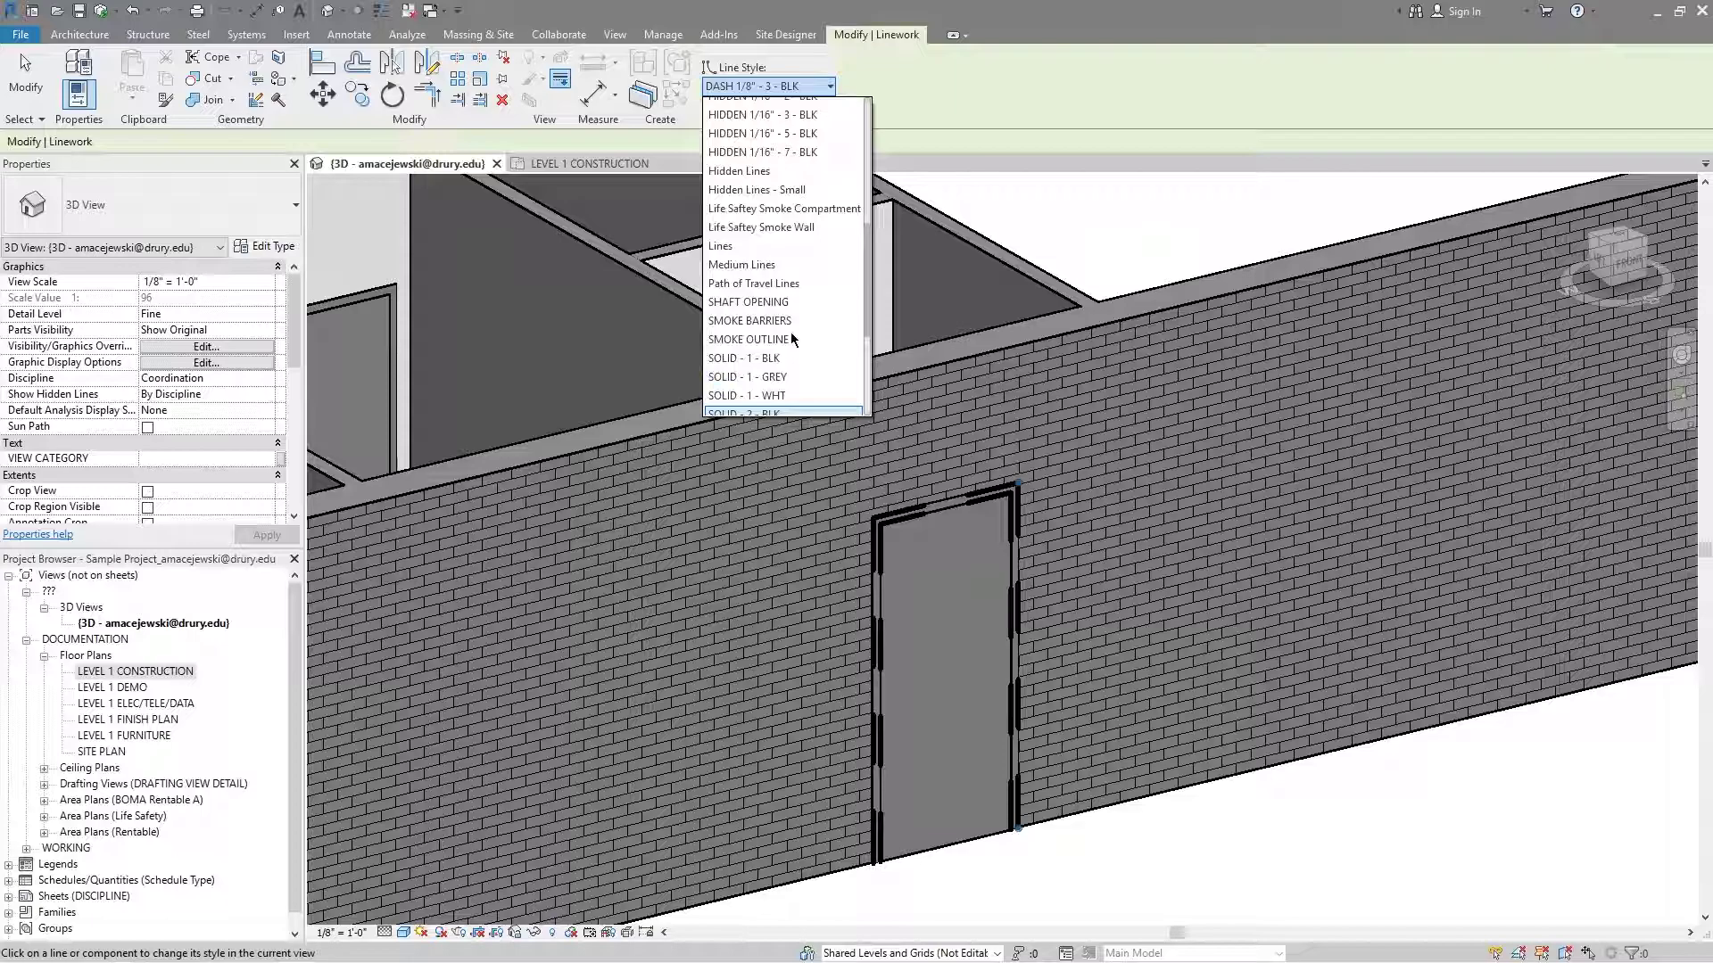
pyautogui.scroll(3, 790, 332)
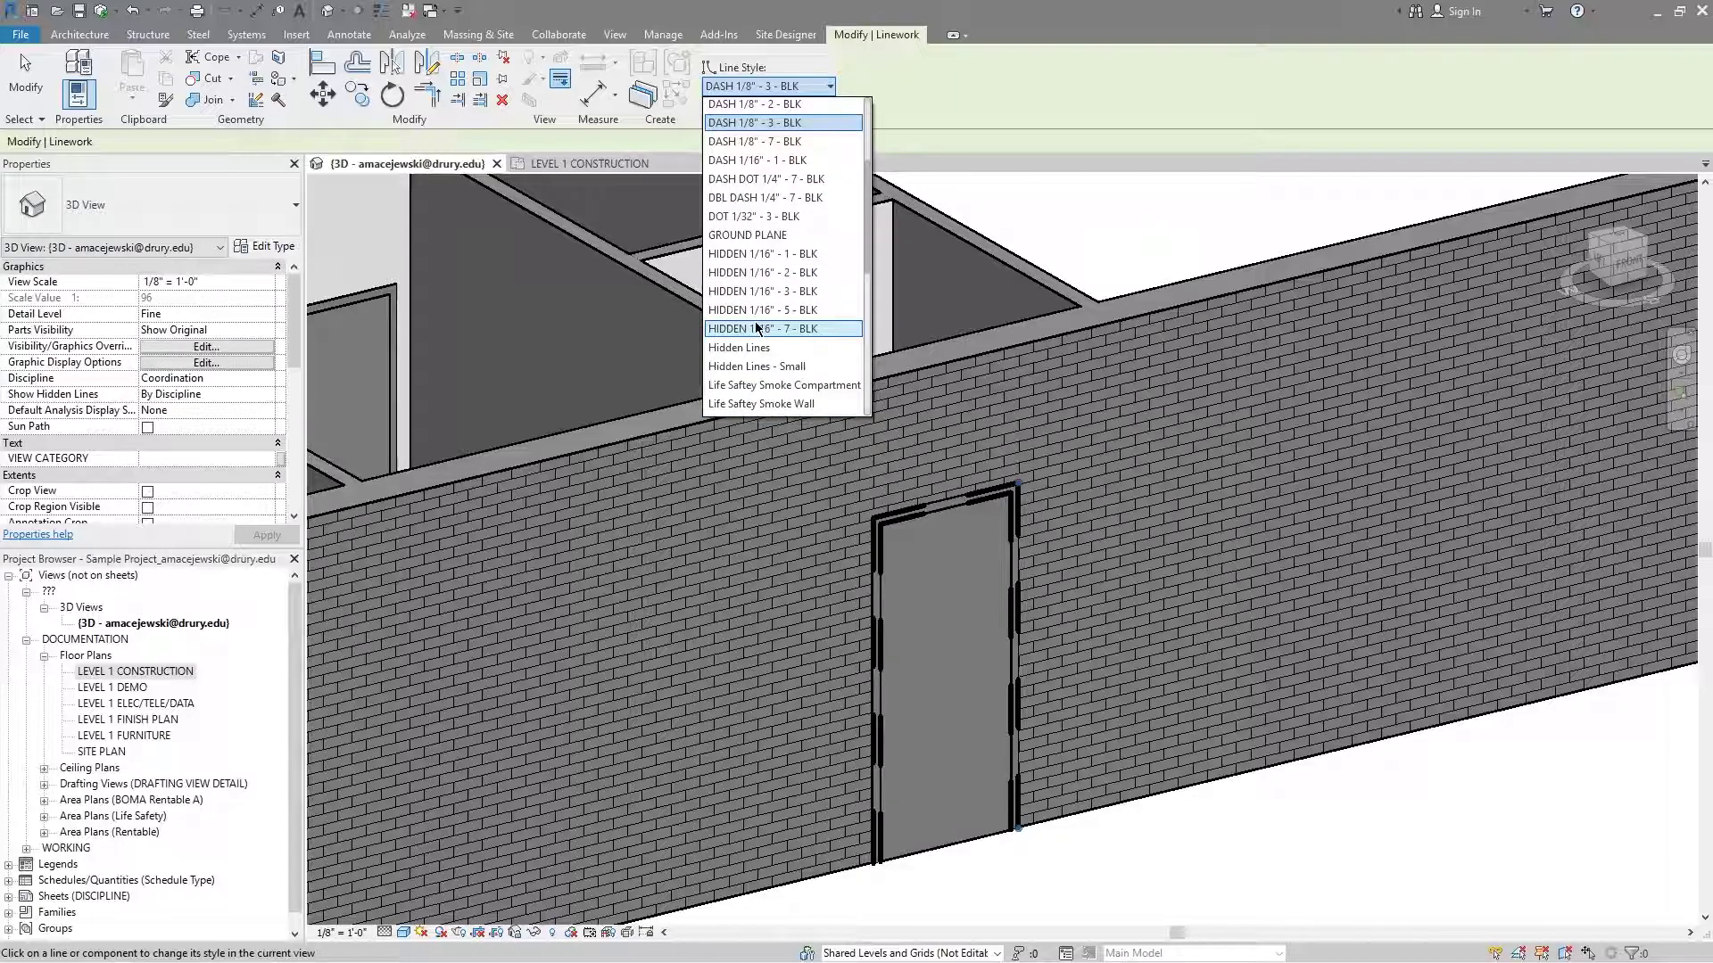
pyautogui.scroll(-6, 756, 323)
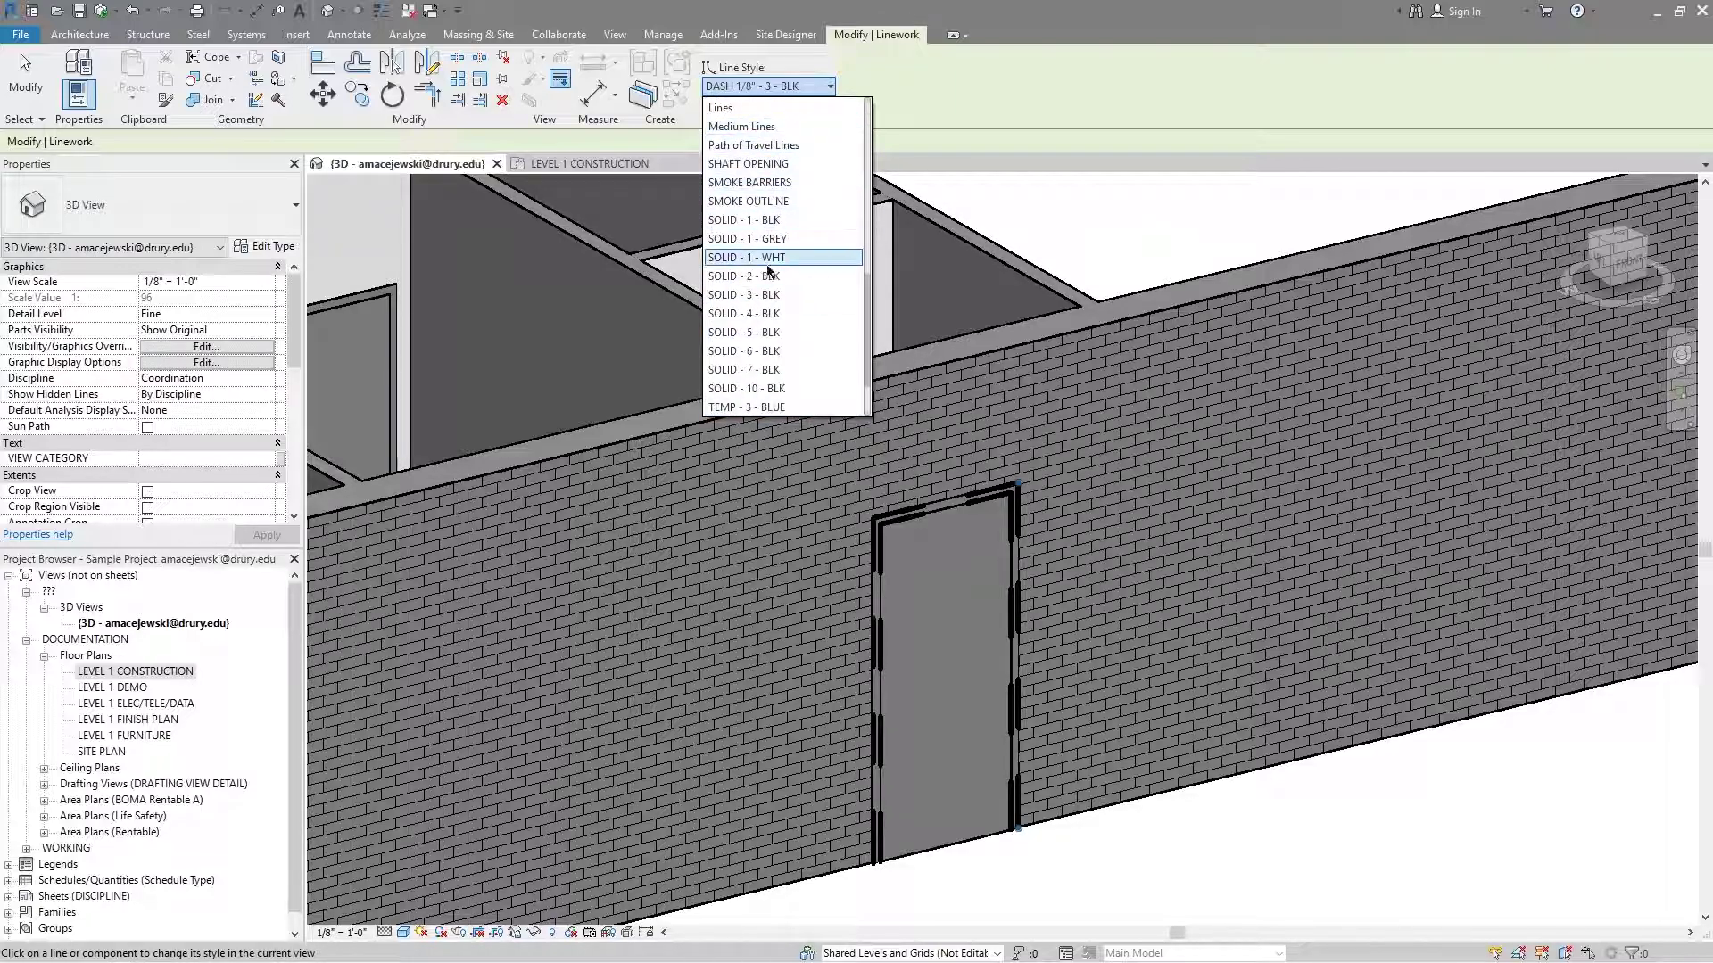
pyautogui.click(749, 408)
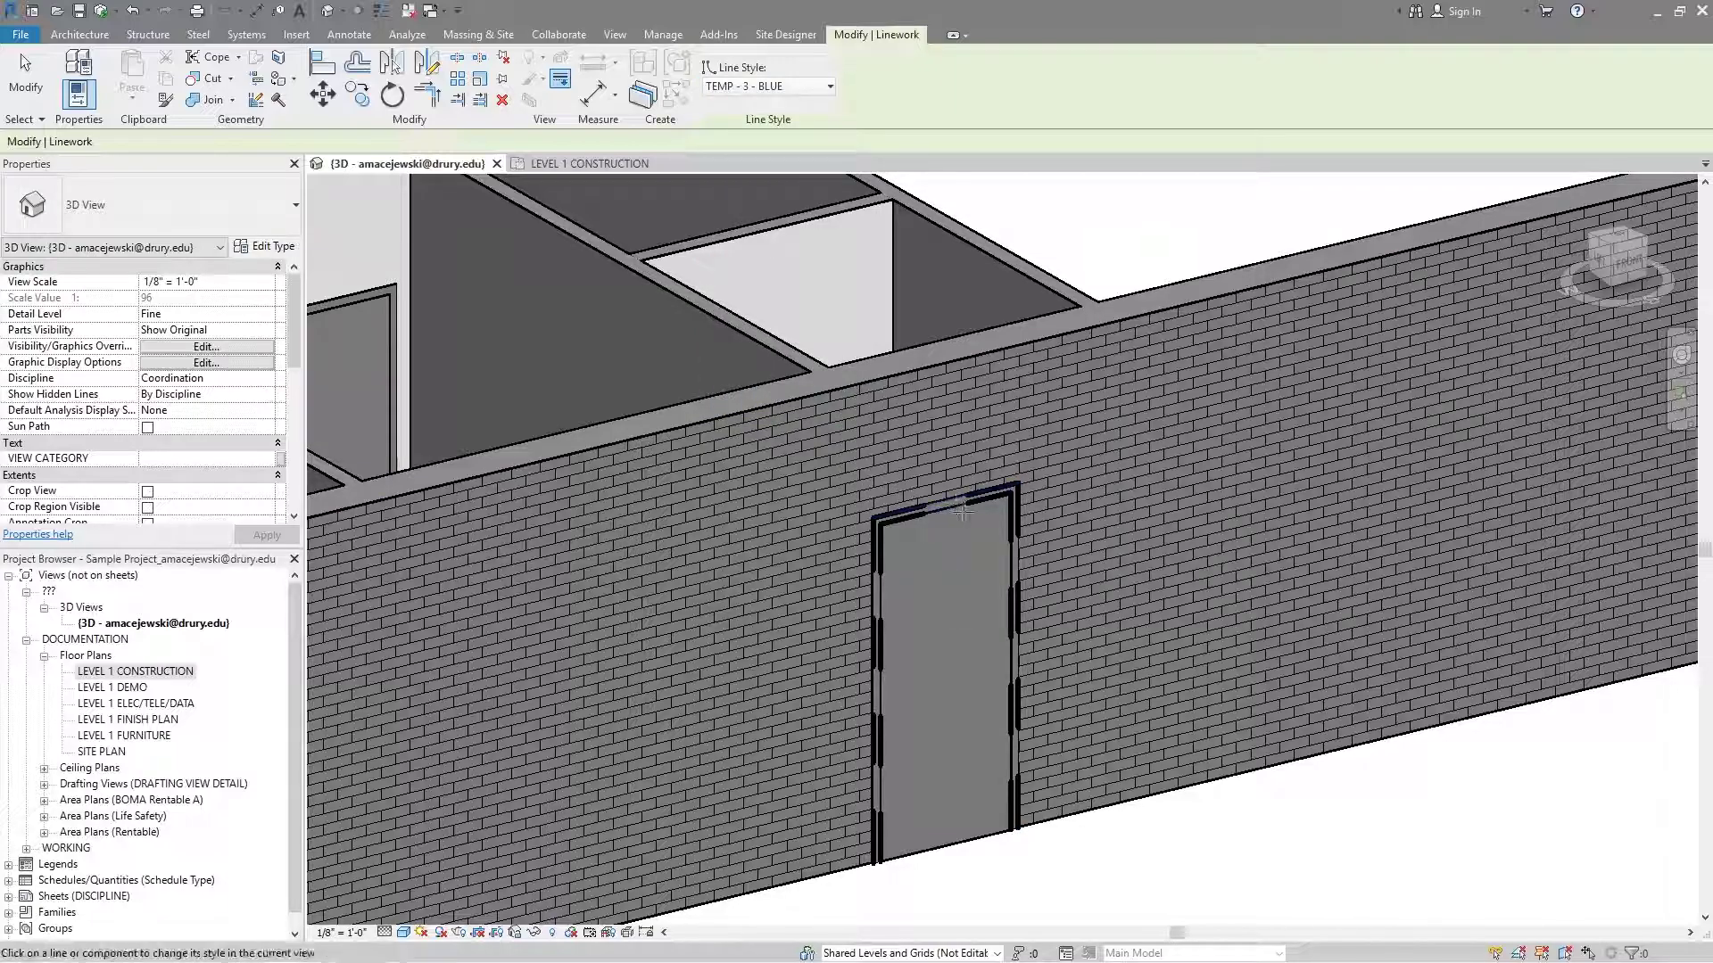
pyautogui.click(882, 378)
pyautogui.click(891, 354)
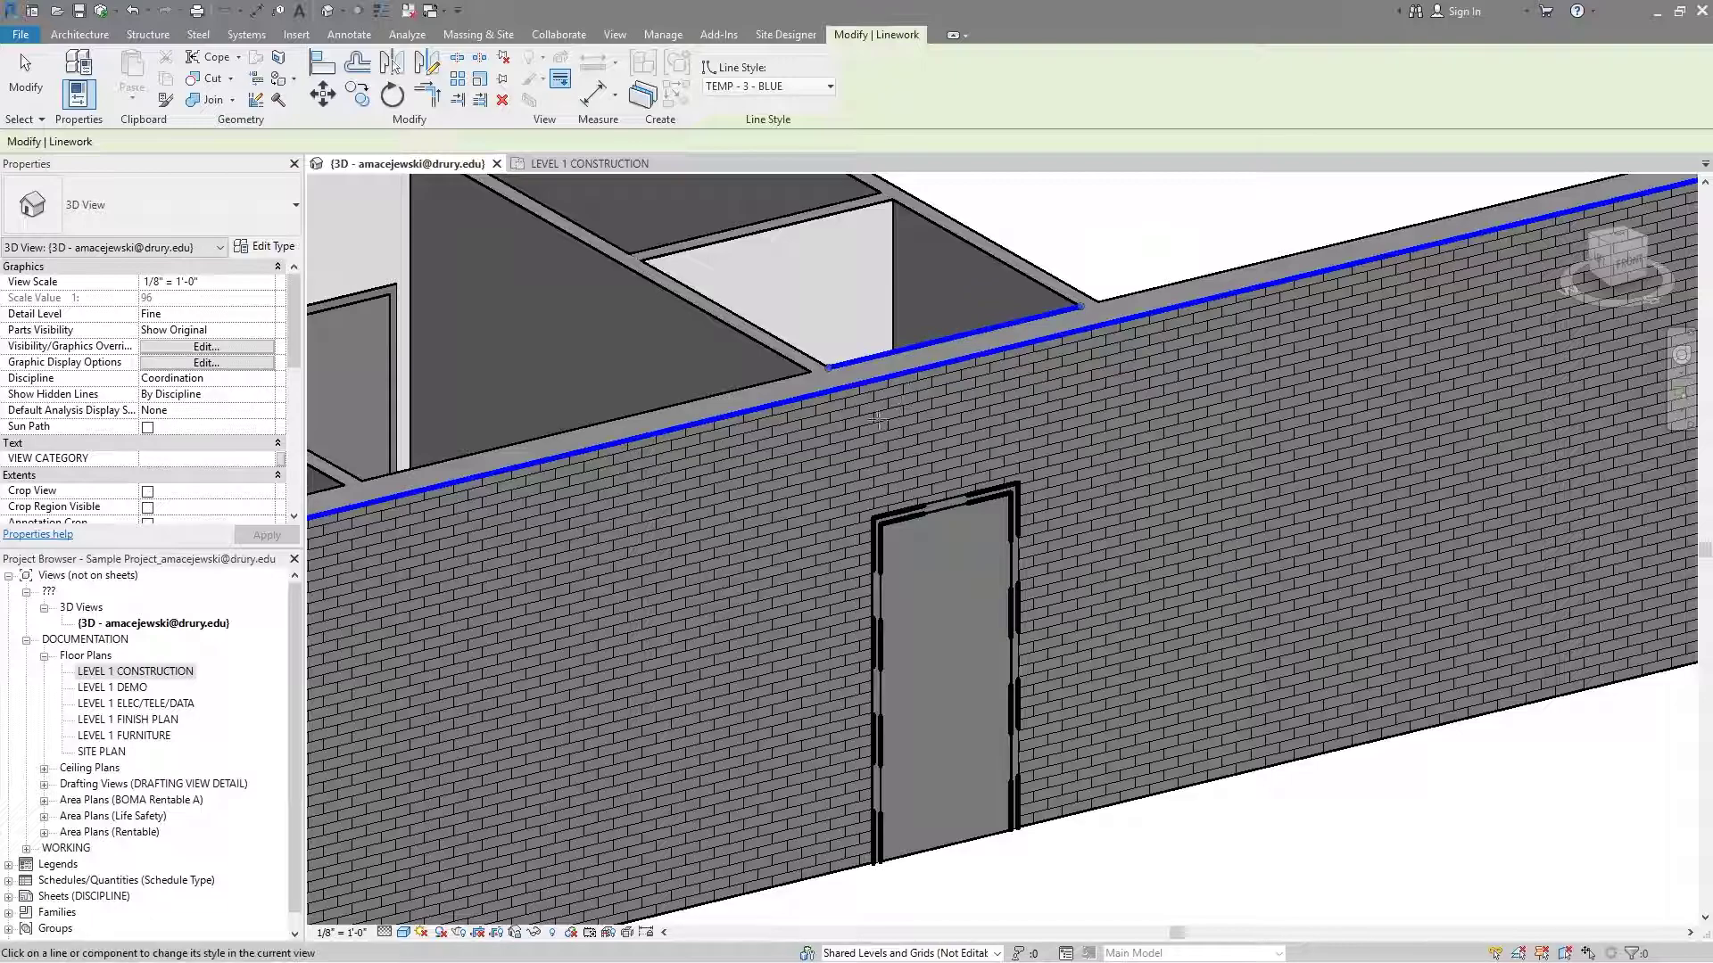
pyautogui.click(784, 382)
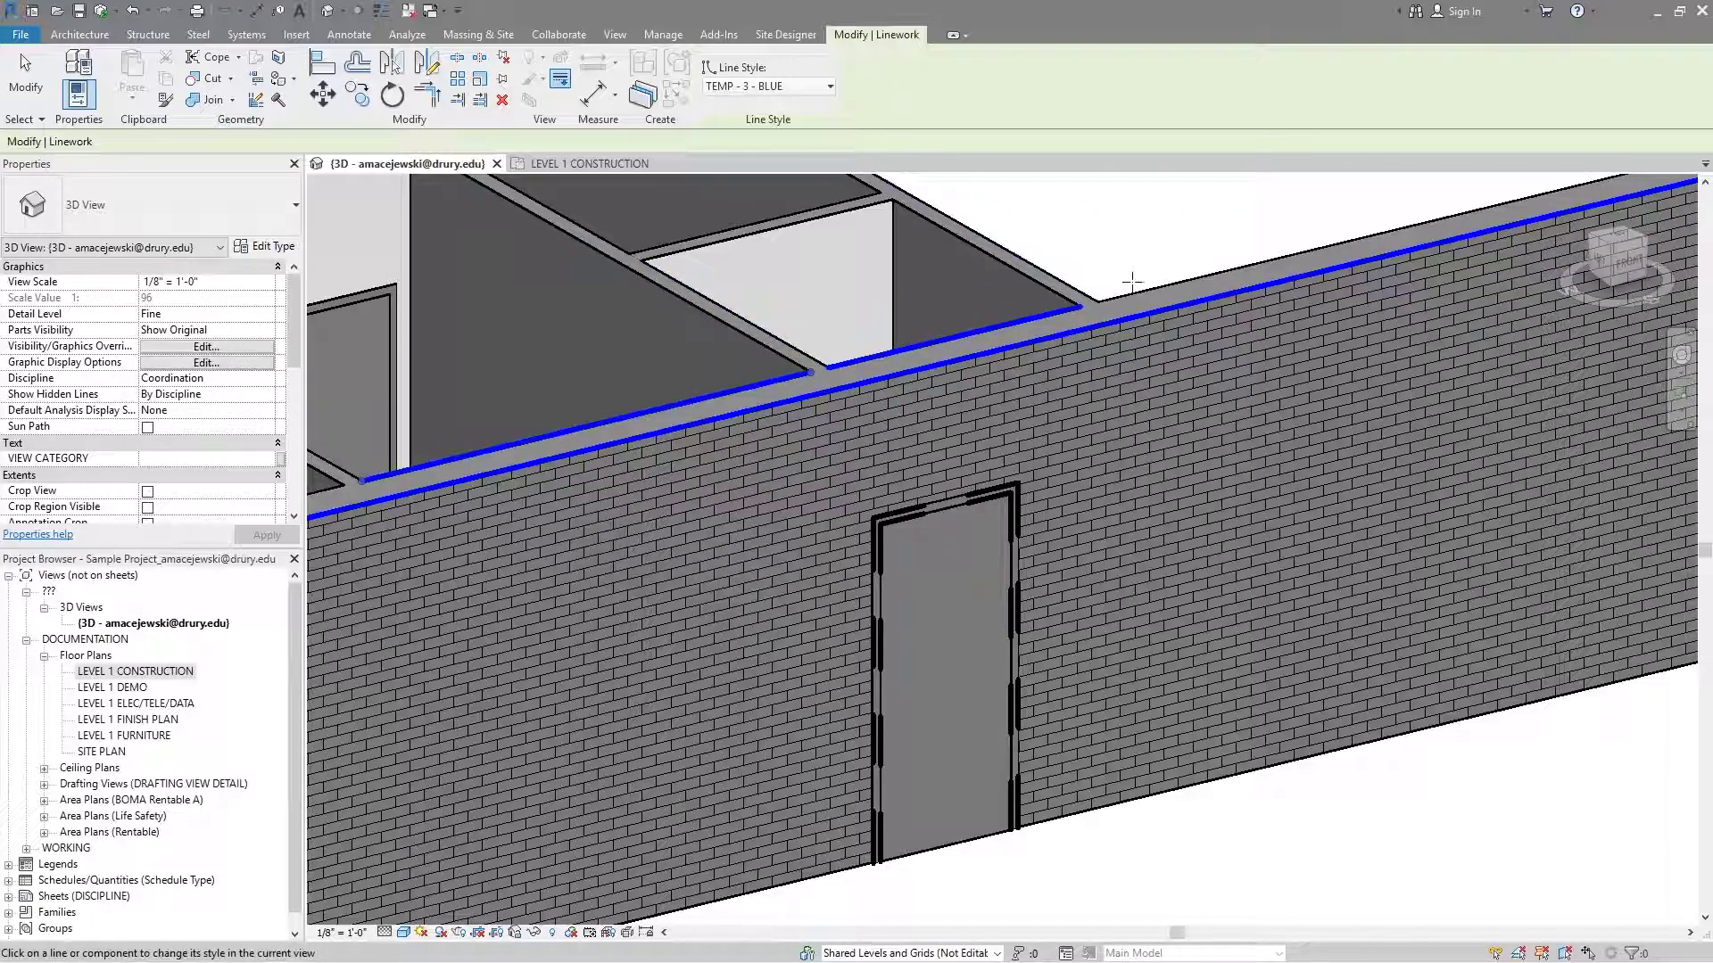
pyautogui.click(1138, 295)
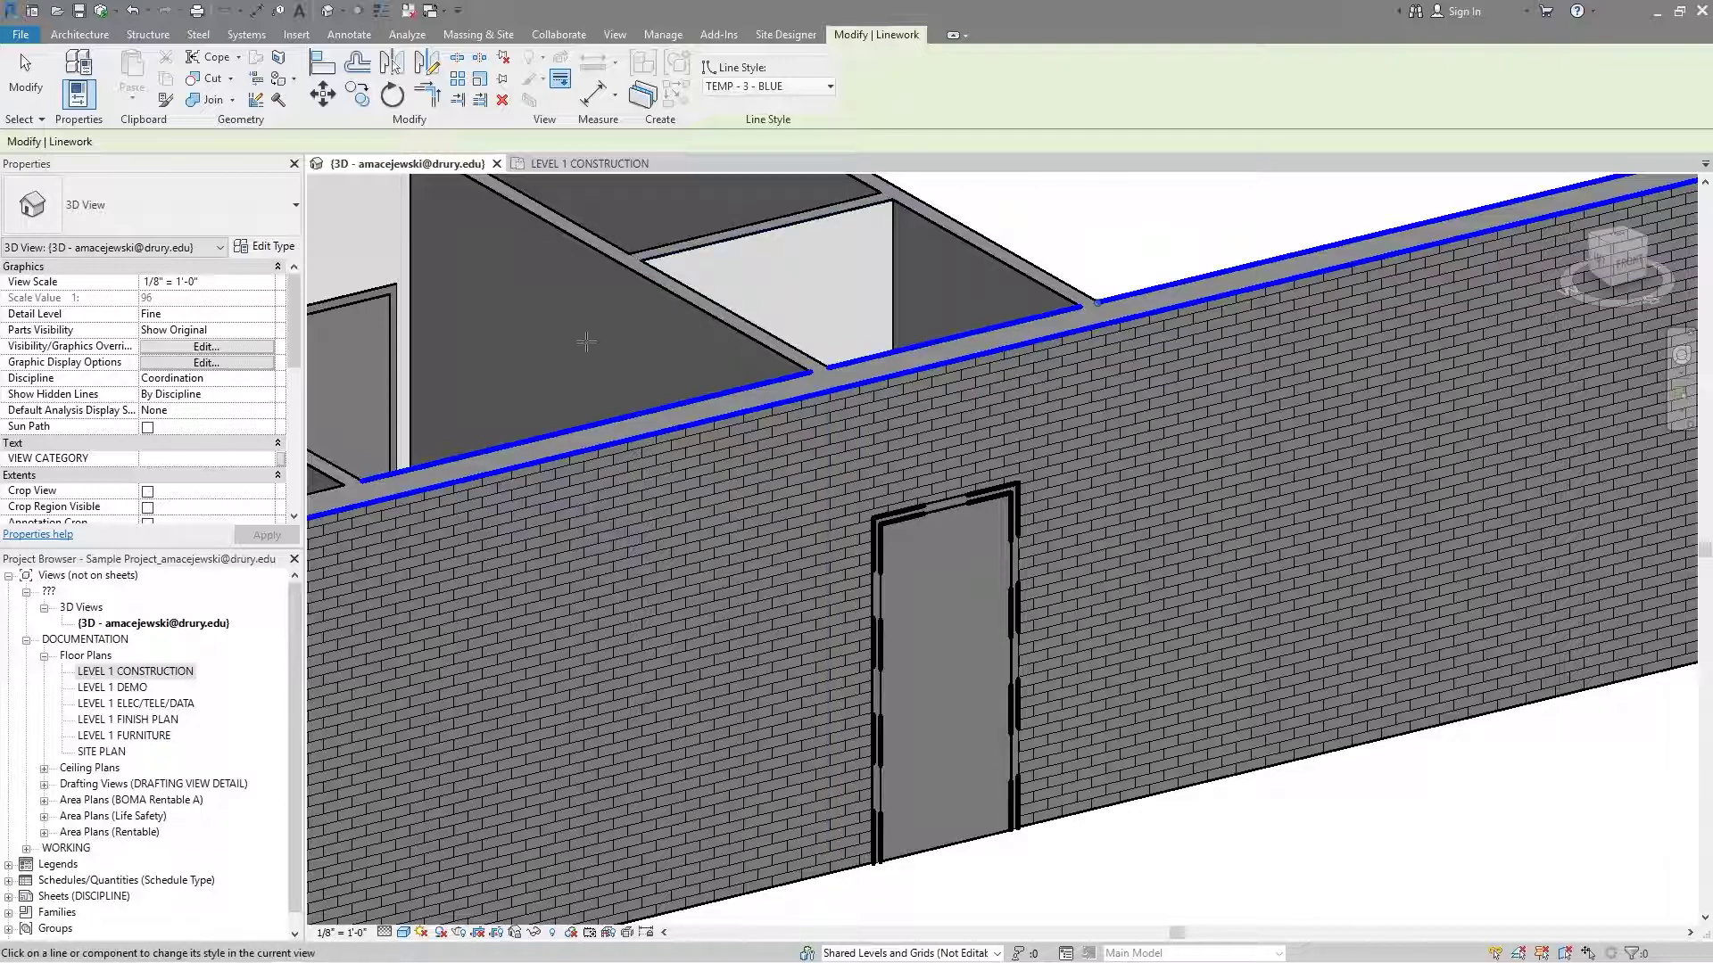
# Step: Turn the door's sill and the brick wall's bottom edge left of the door blue
pyautogui.keyDown('shift'); pyautogui.moveTo(1015, 403); pyautogui.dragTo(1008, 506, button='middle'); pyautogui.keyUp('shift')
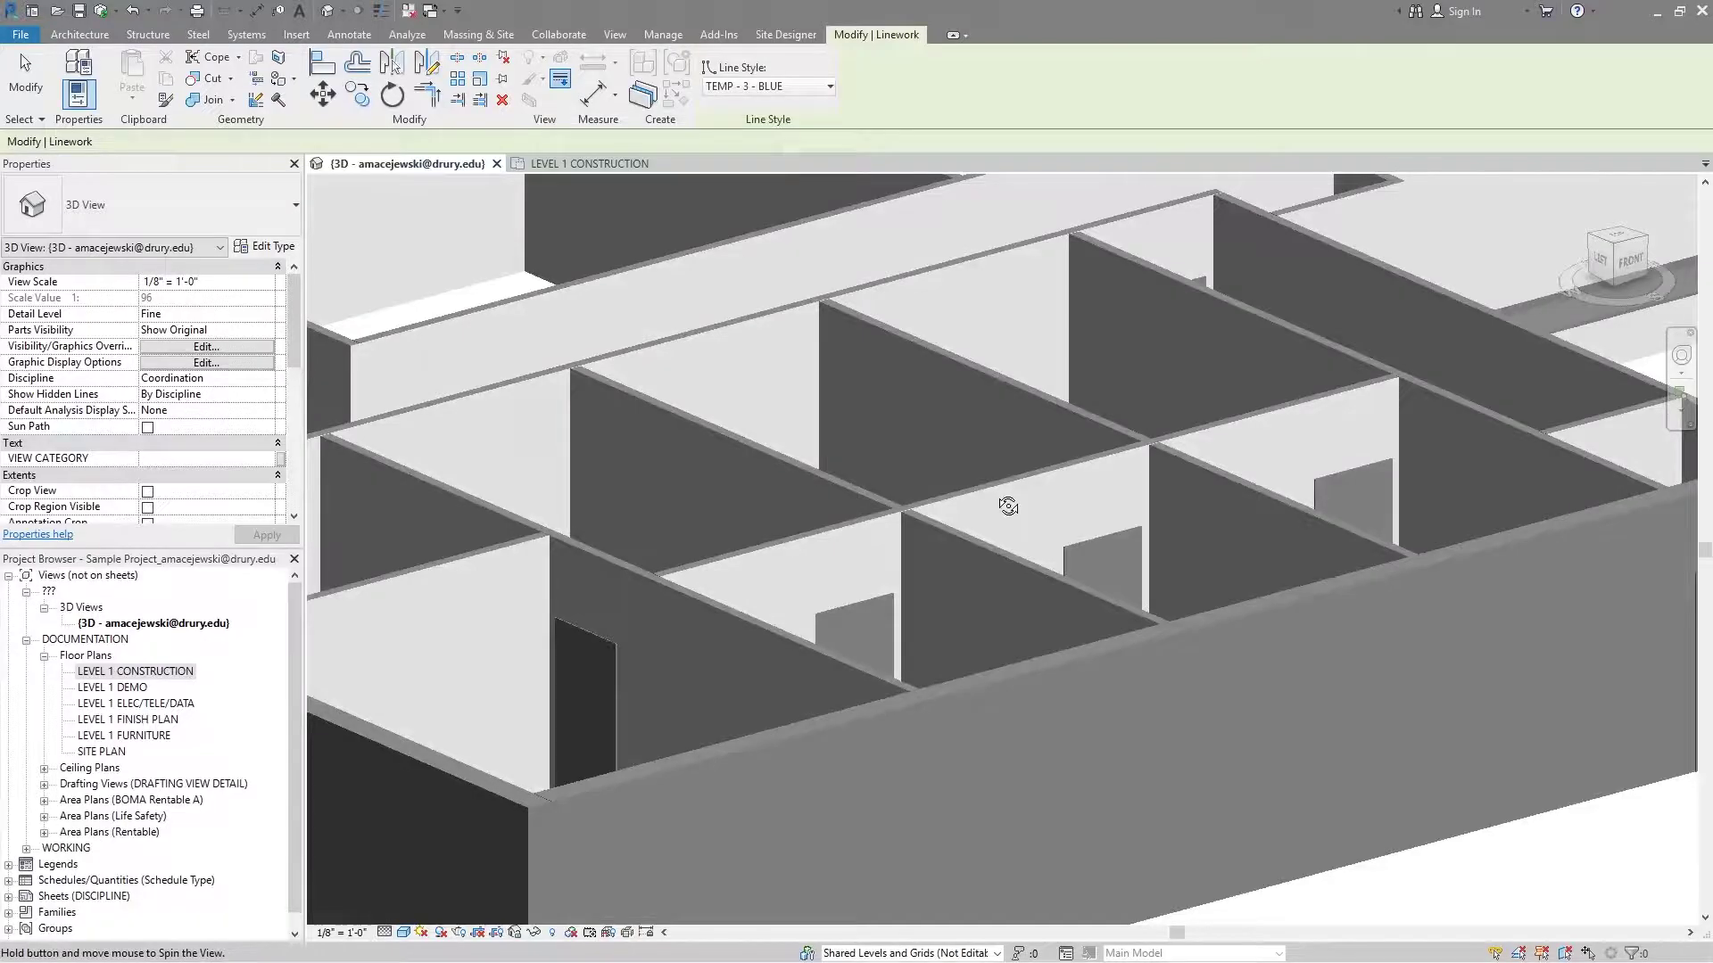
pyautogui.keyDown('shift'); pyautogui.moveTo(1008, 506); pyautogui.dragTo(1026, 515, button='middle'); pyautogui.keyUp('shift')
pyautogui.scroll(3, 1266, 575)
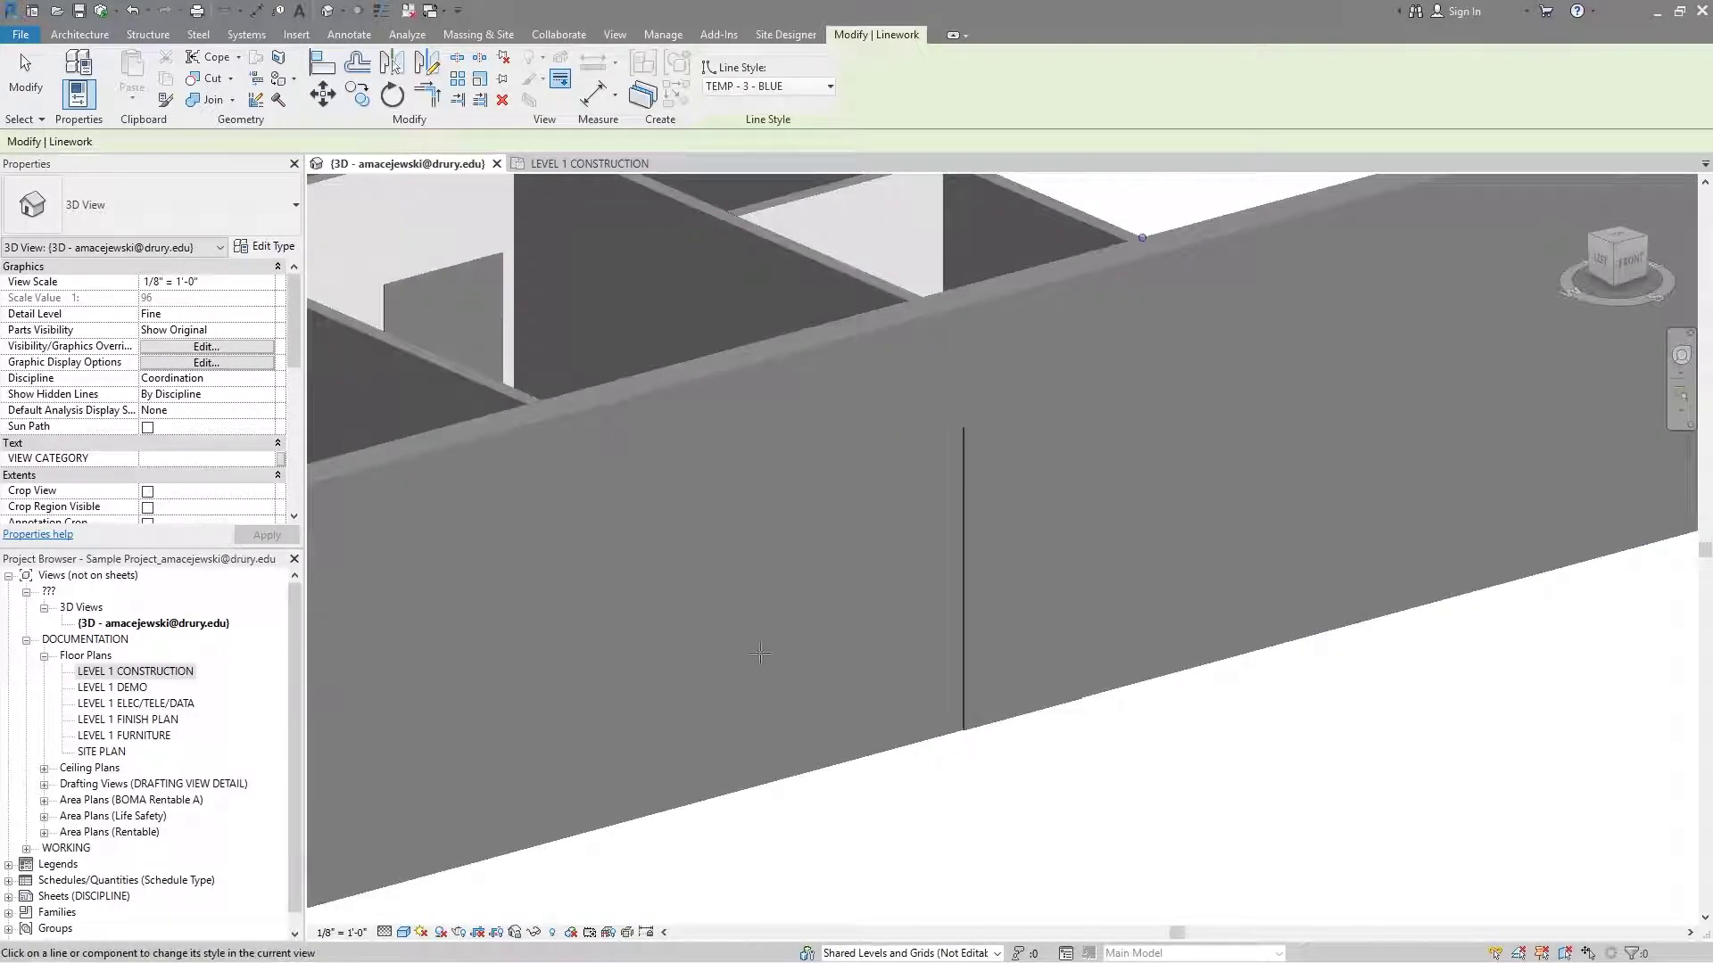
pyautogui.click(1036, 754)
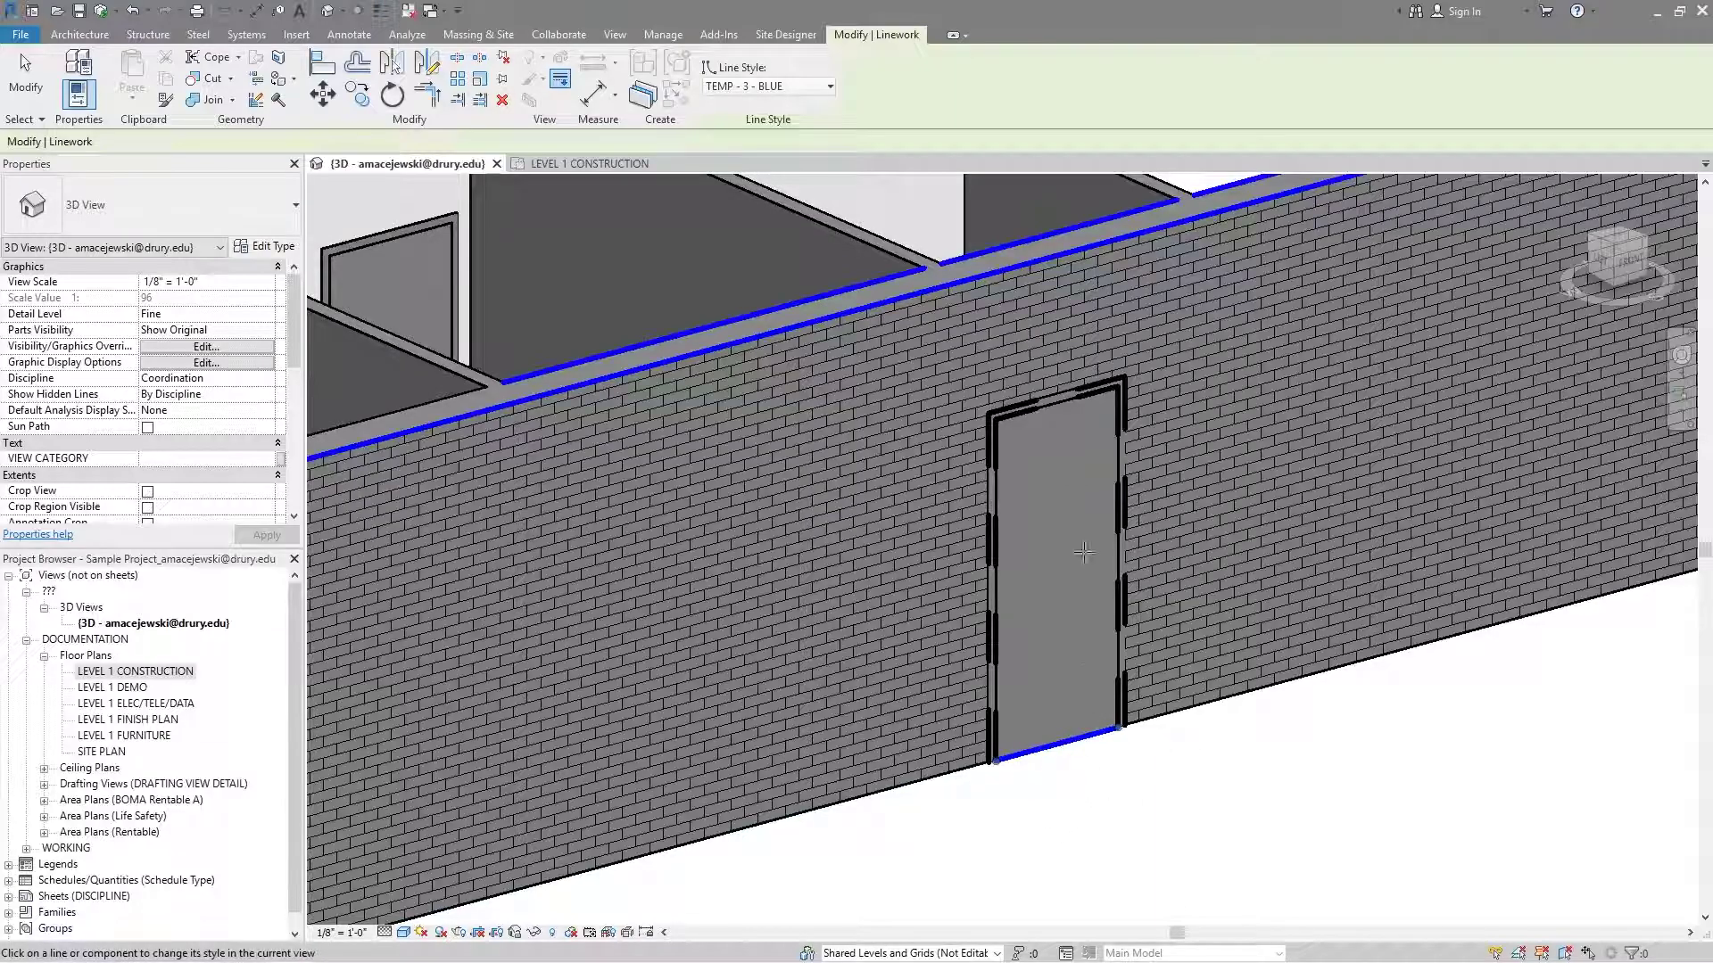
pyautogui.moveTo(1082, 509); pyautogui.dragTo(1044, 535, button='middle')
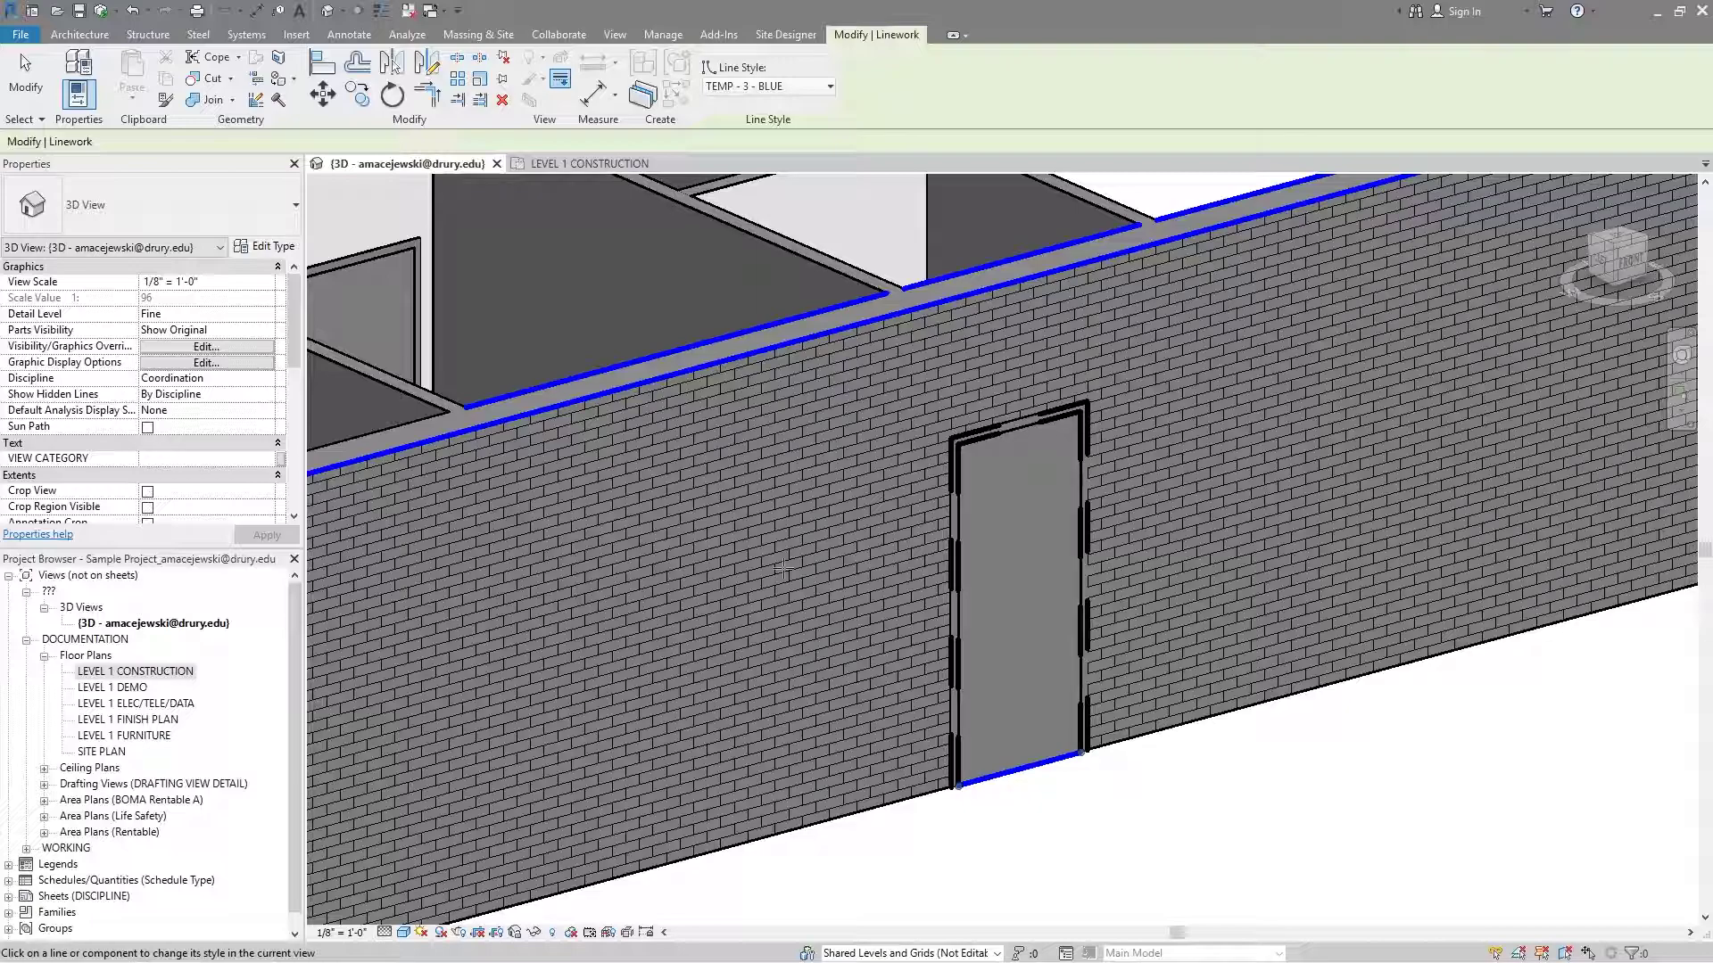
pyautogui.keyDown('shift'); pyautogui.moveTo(782, 568); pyautogui.dragTo(765, 313, button='middle'); pyautogui.keyUp('shift')
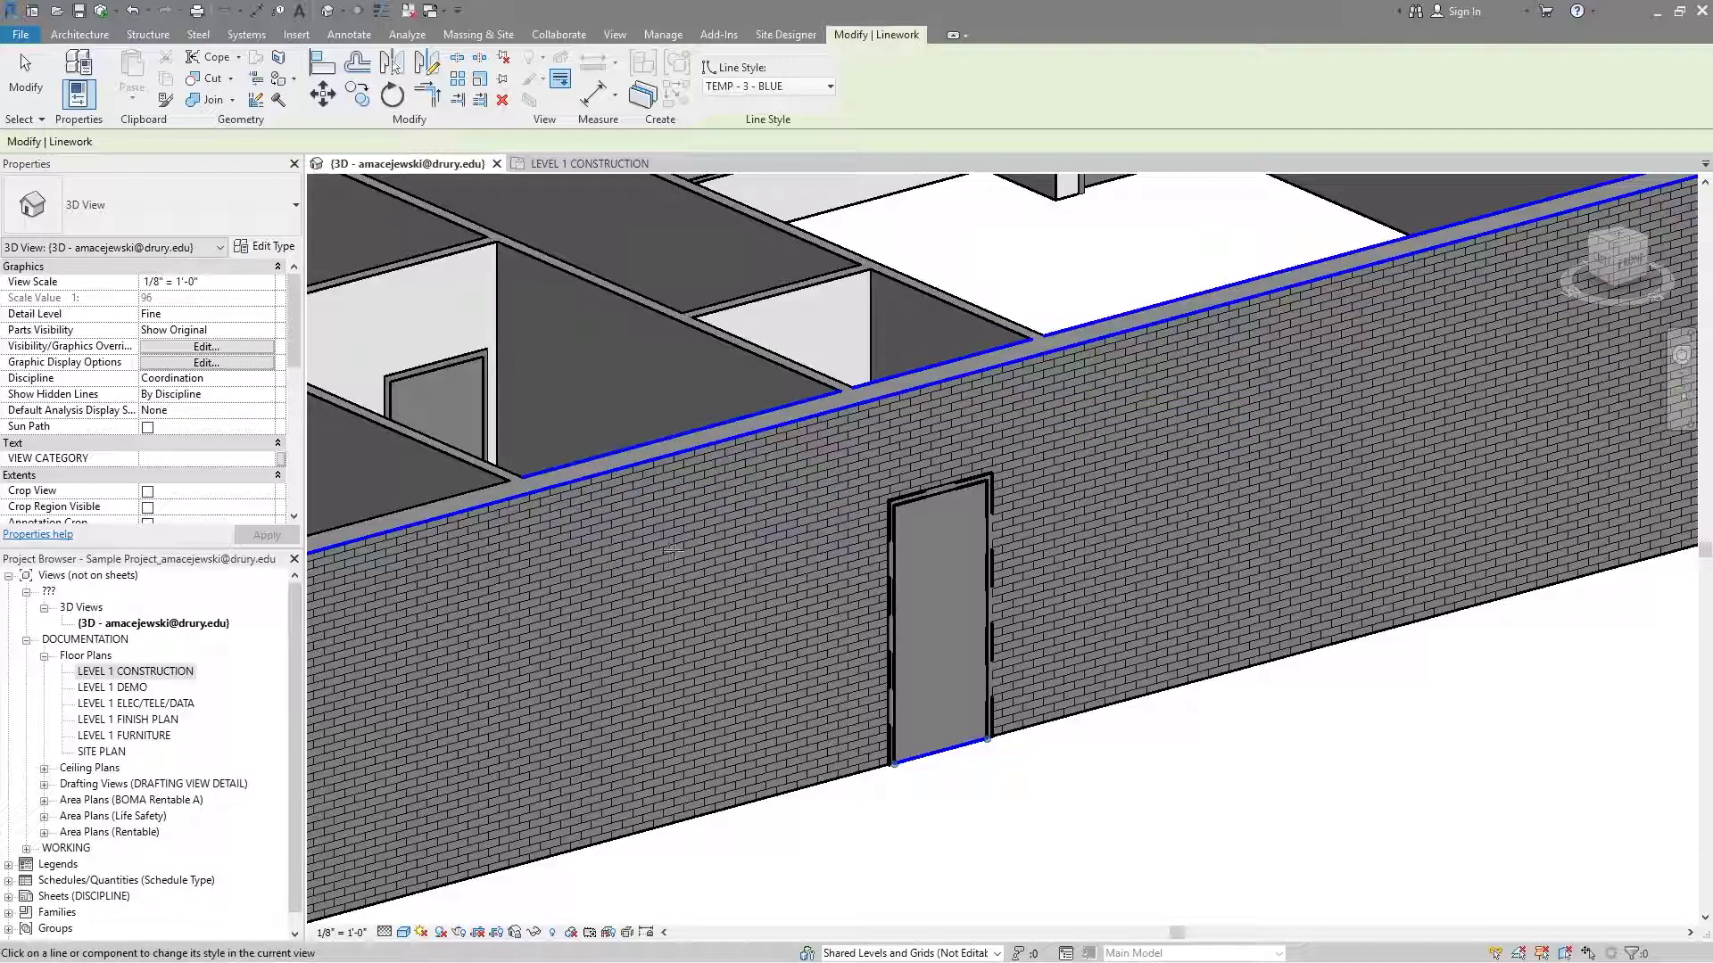
pyautogui.click(1009, 736)
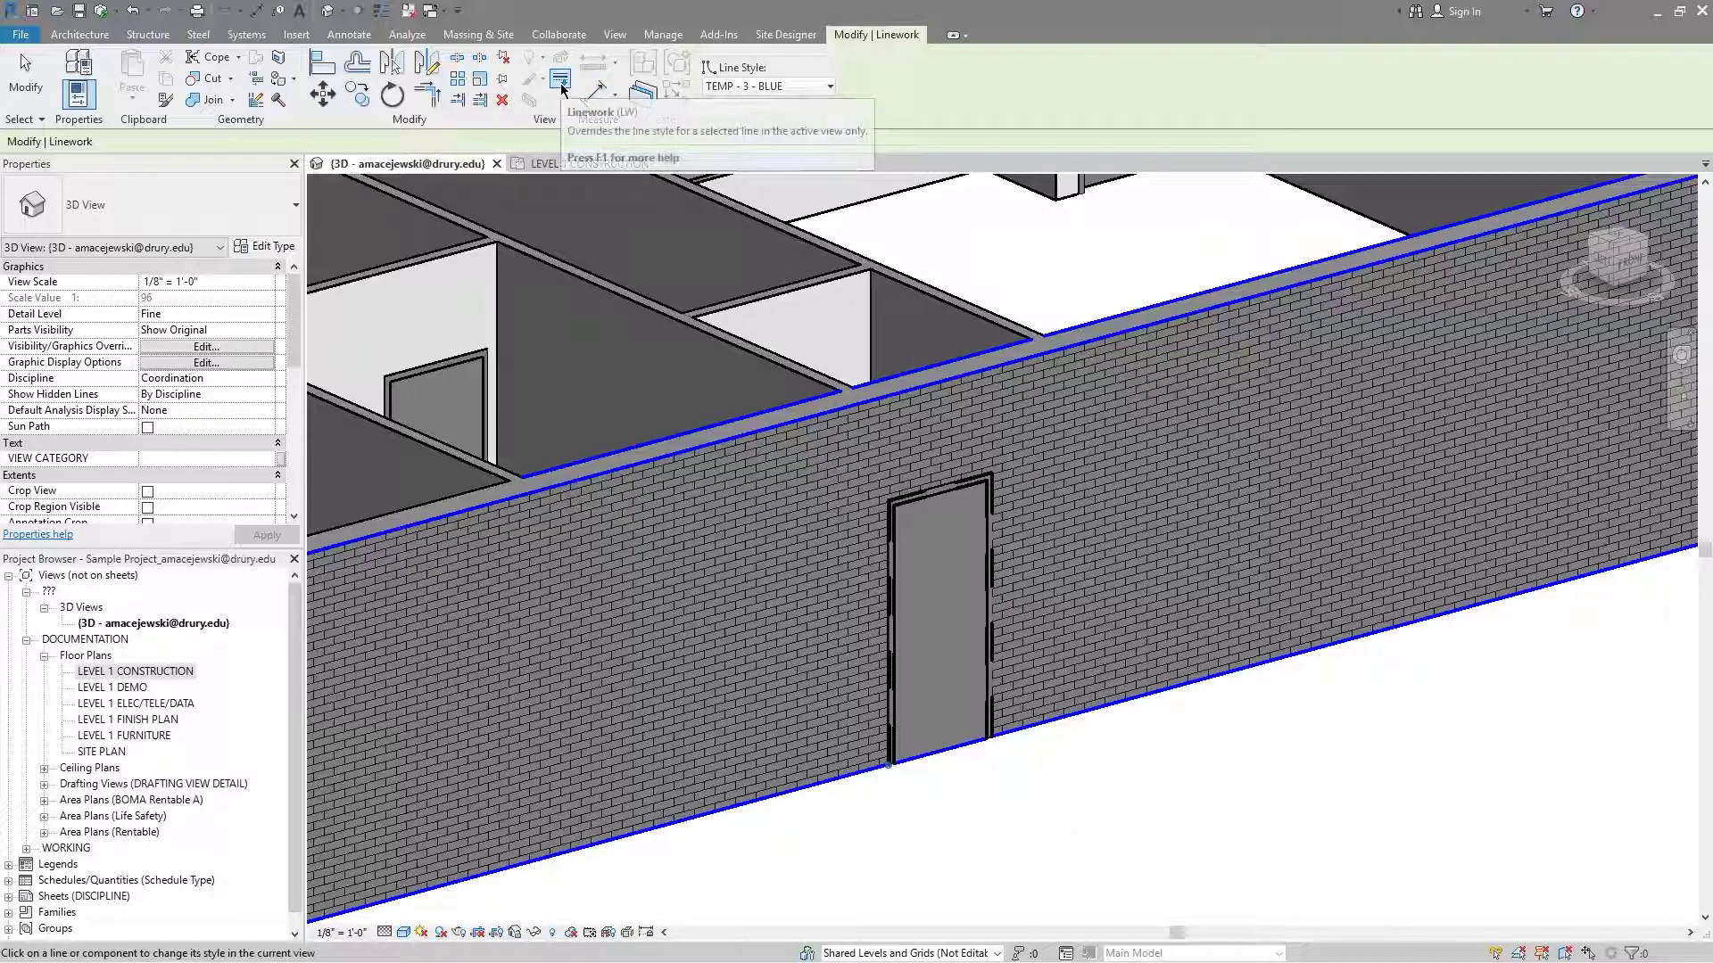
# Step: Apply the SHAFT OPENING line style to the door's left edge and the partition wall's top edge
pyautogui.click(794, 87)
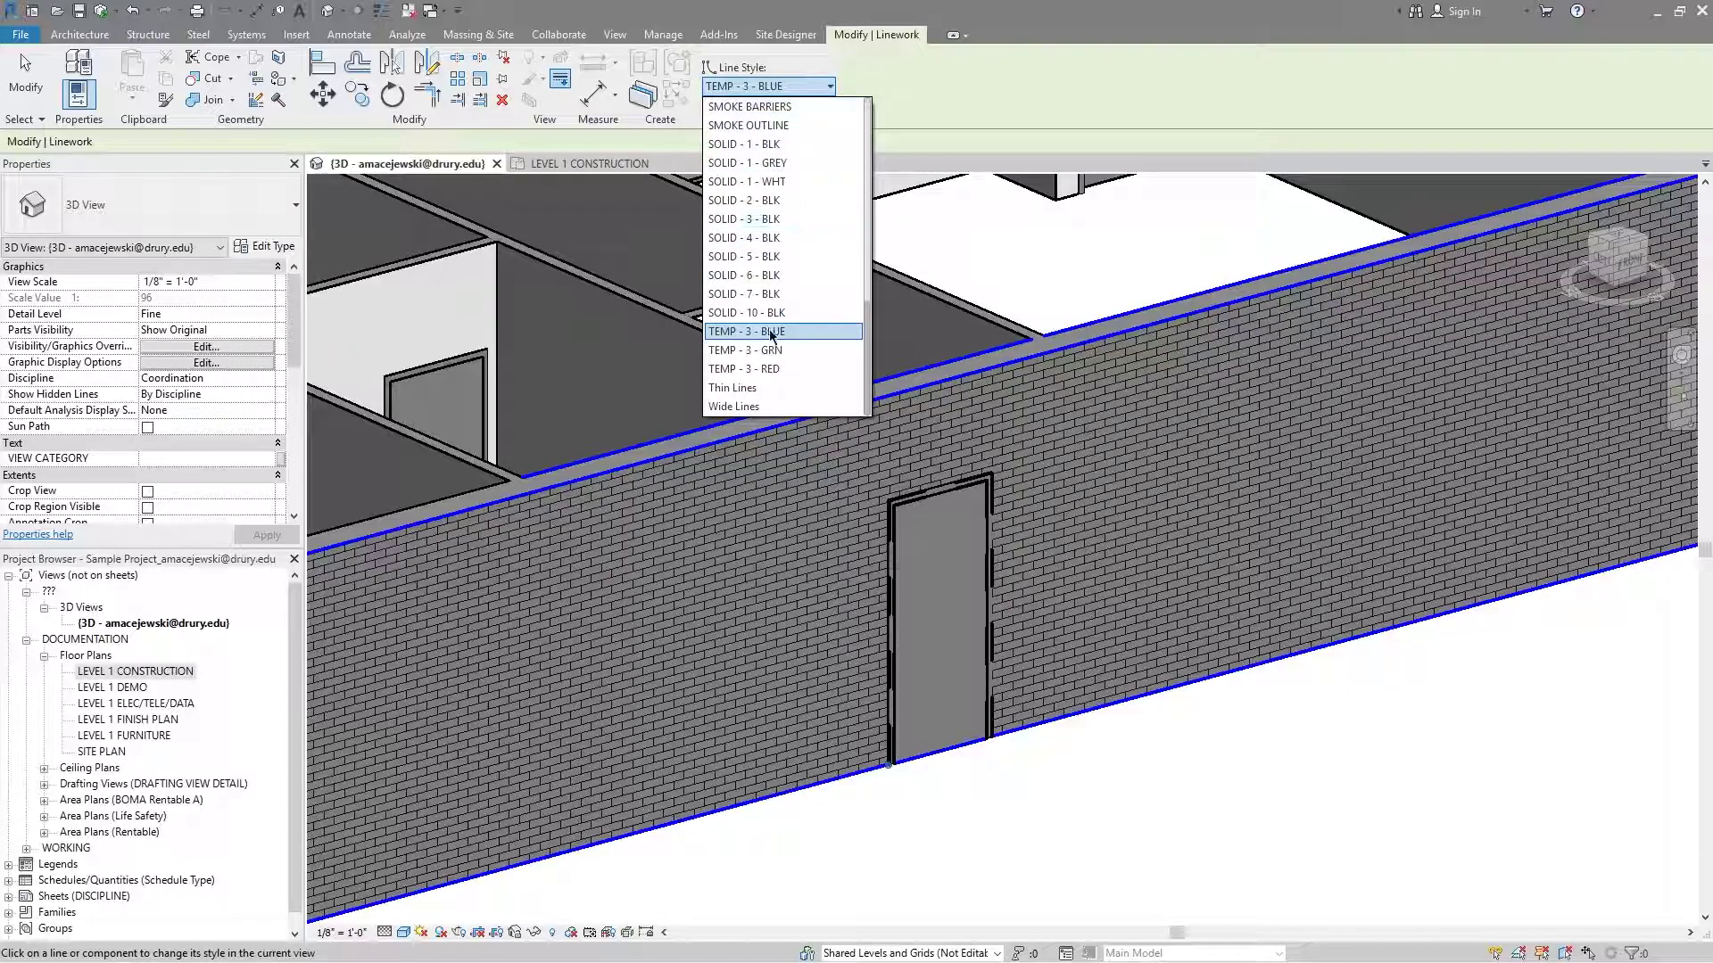
pyautogui.scroll(5, 803, 237)
pyautogui.click(767, 259)
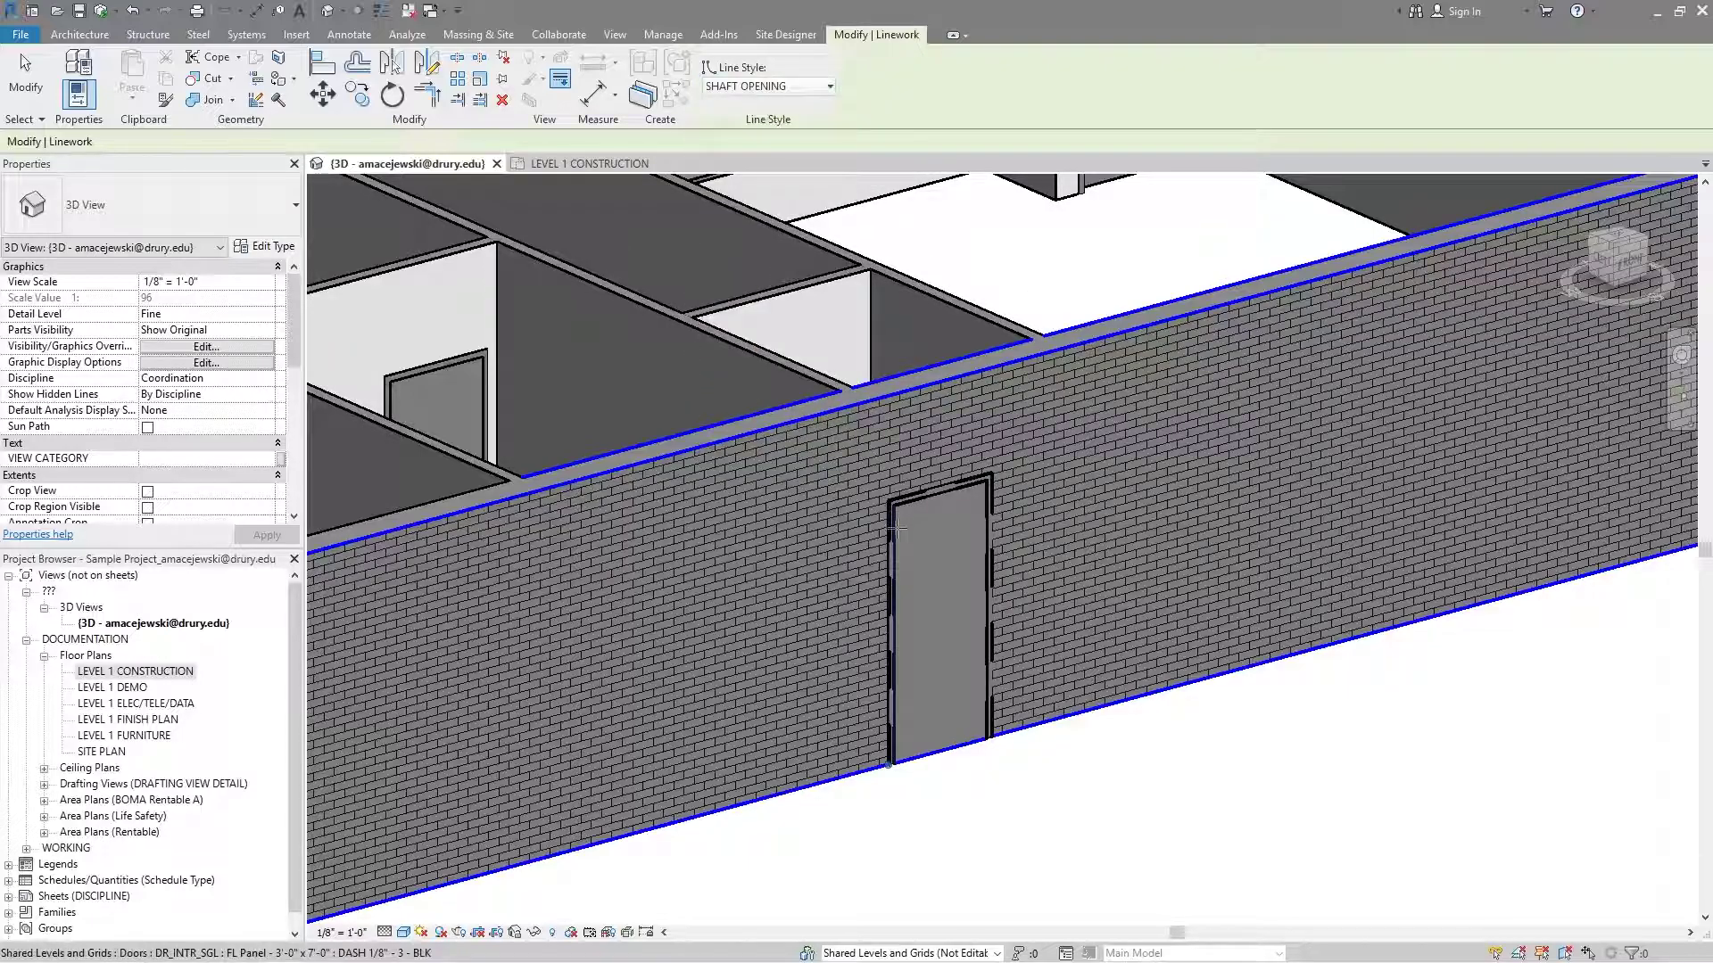
pyautogui.click(899, 564)
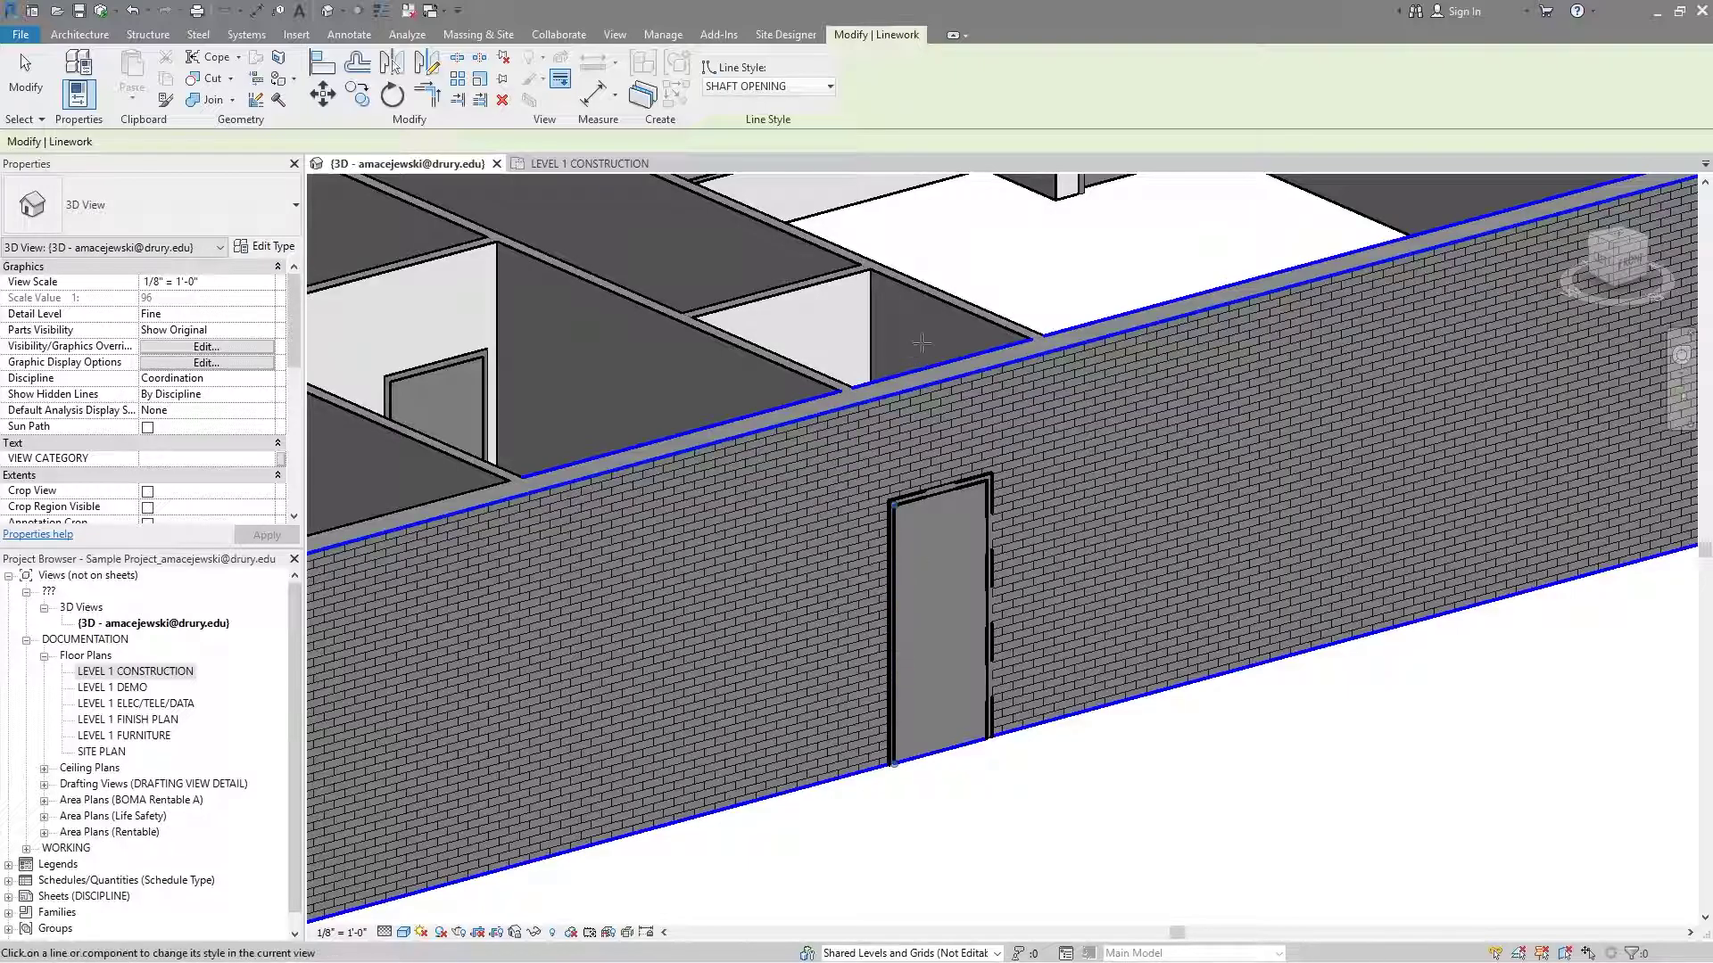
pyautogui.click(815, 284)
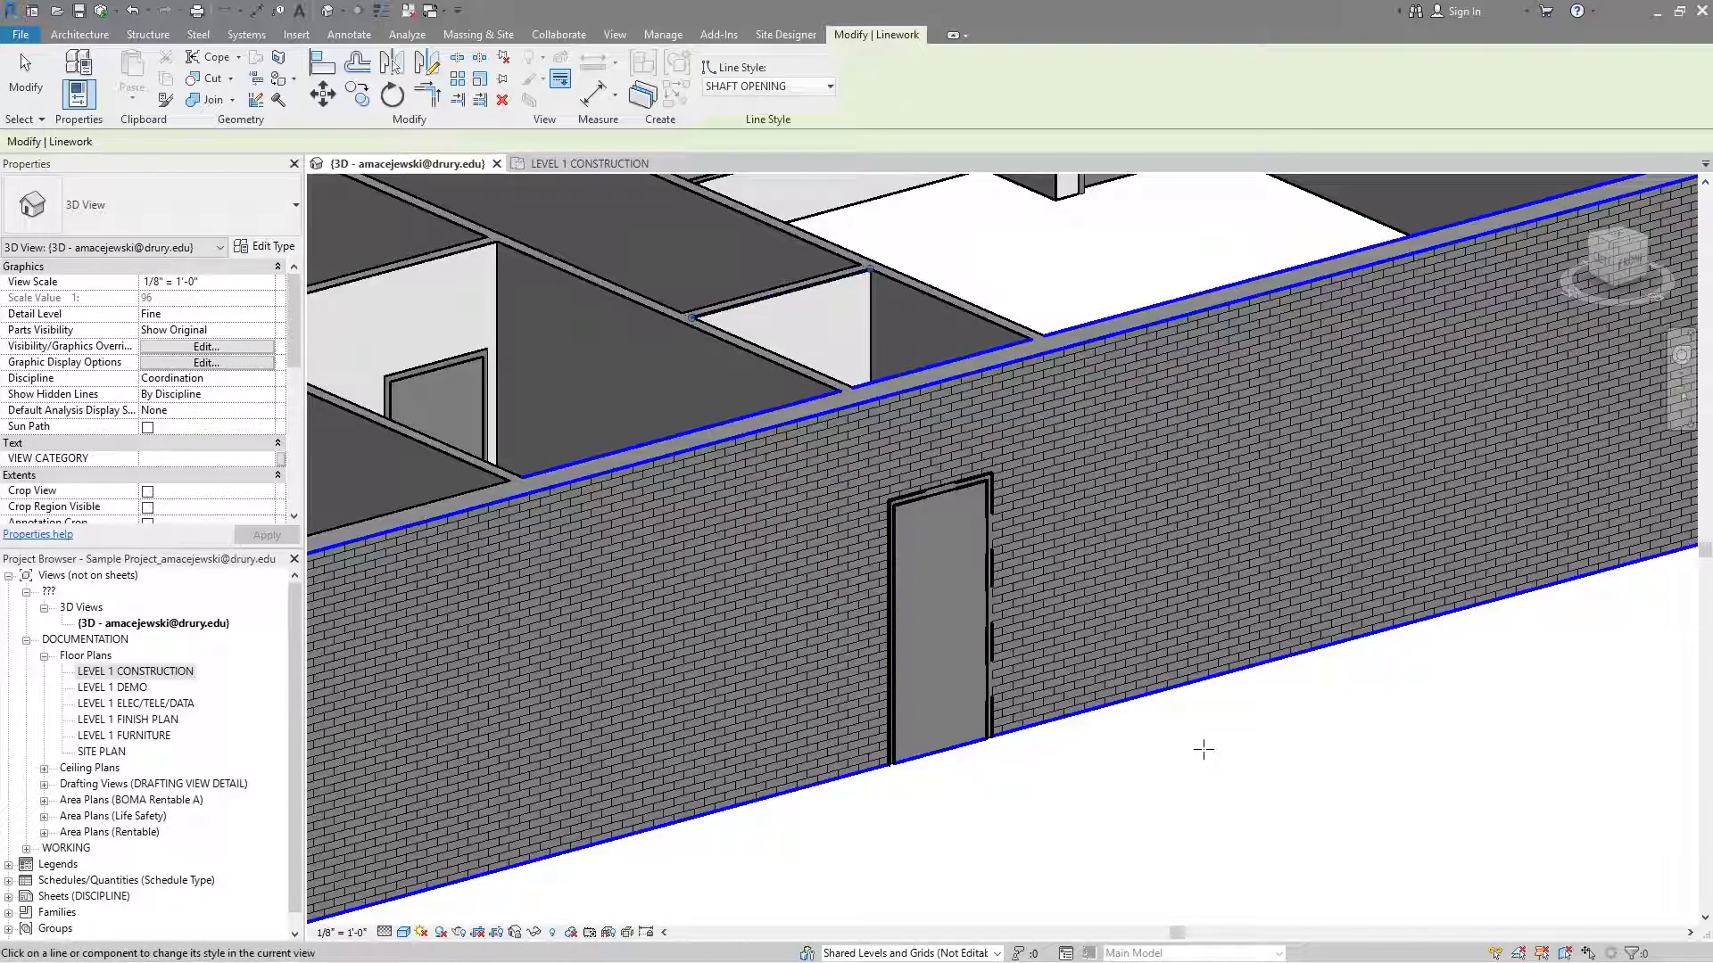